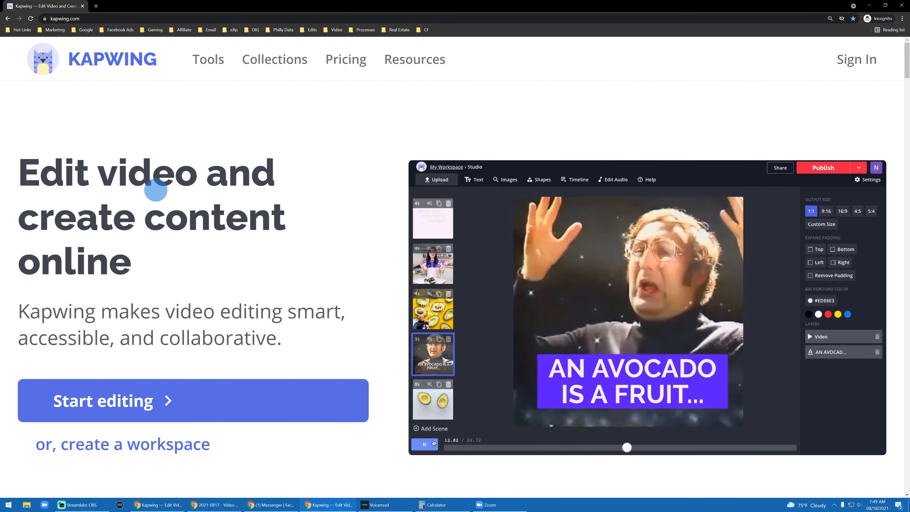
# - Open the pricing page from the Kapwing home page
pyautogui.scroll(-10, 340, 199)
pyautogui.scroll(10, 344, 211)
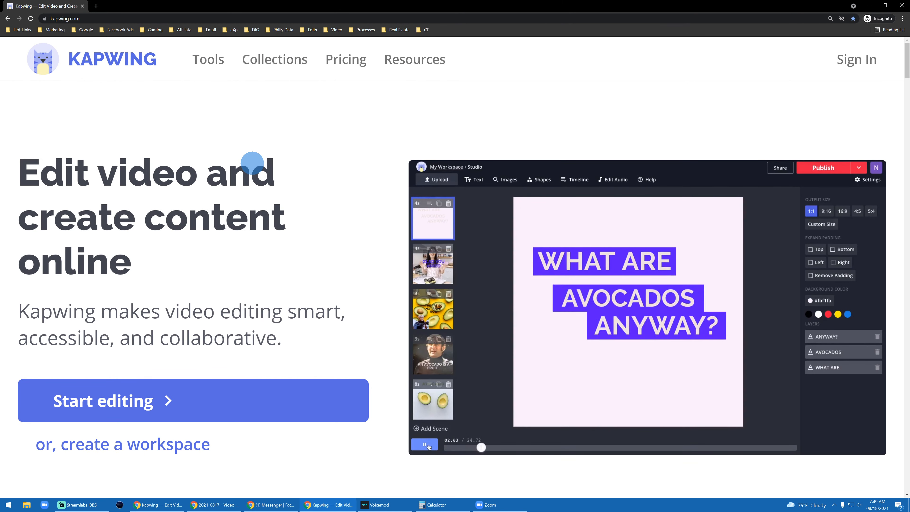
pyautogui.click(346, 65)
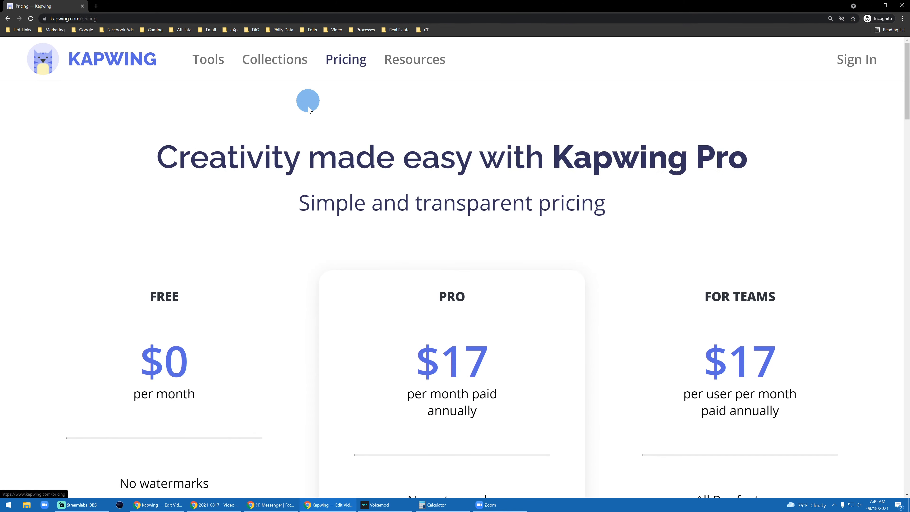
# - Scroll through the pricing page to compare the Free, Pro and For Teams plans
pyautogui.scroll(-5, 316, 183)
pyautogui.scroll(3, 316, 189)
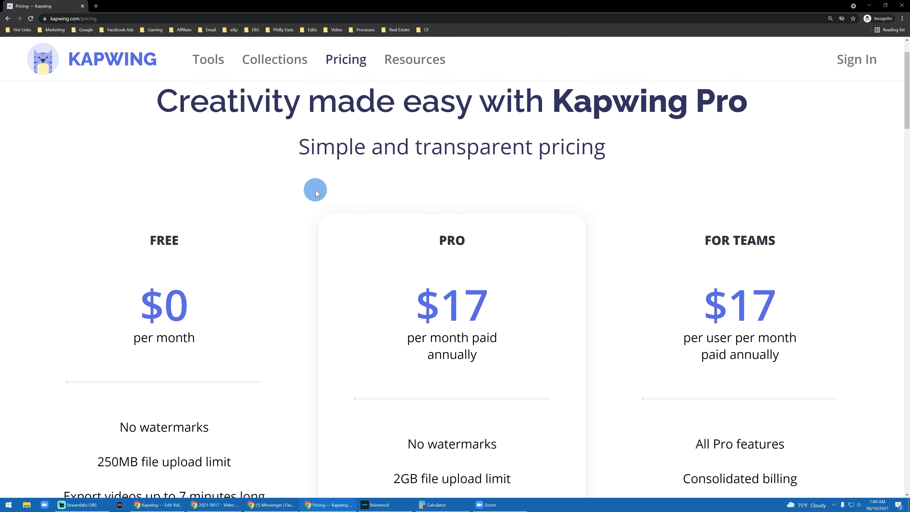
pyautogui.scroll(-3, 301, 201)
pyautogui.scroll(2, 216, 216)
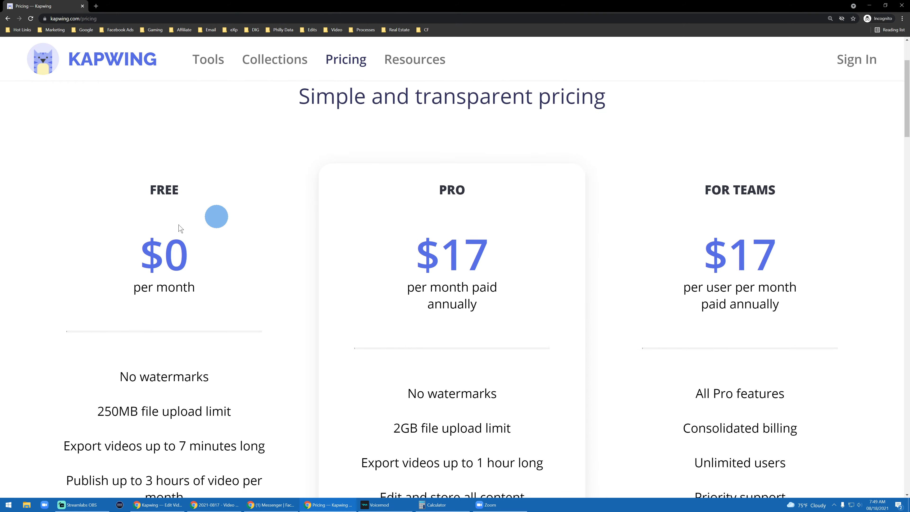
pyautogui.scroll(-3, 186, 236)
pyautogui.scroll(-5, 386, 220)
pyautogui.scroll(5, 439, 231)
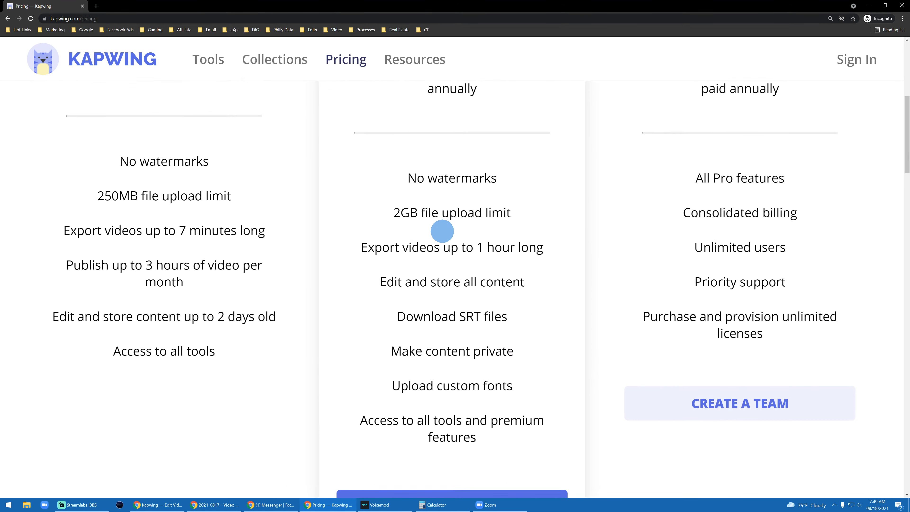
pyautogui.scroll(2, 351, 225)
pyautogui.scroll(-6, 352, 226)
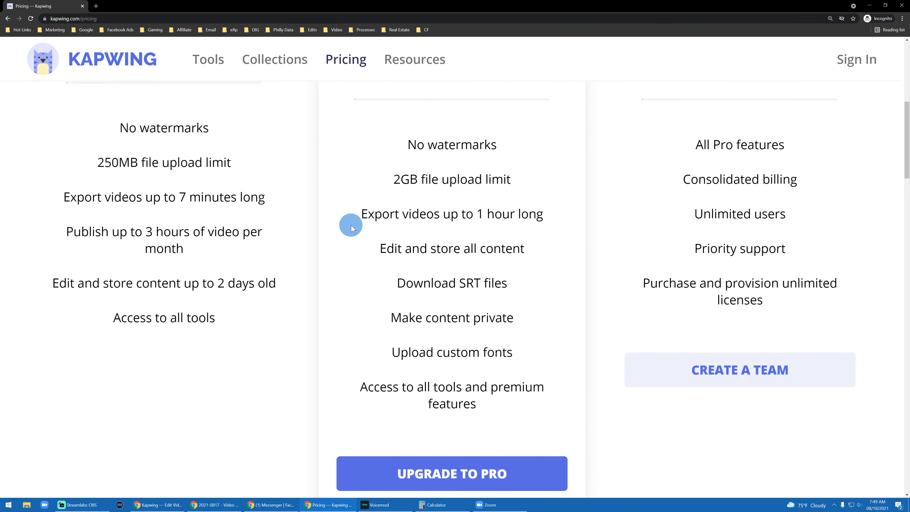
pyautogui.scroll(8, 344, 226)
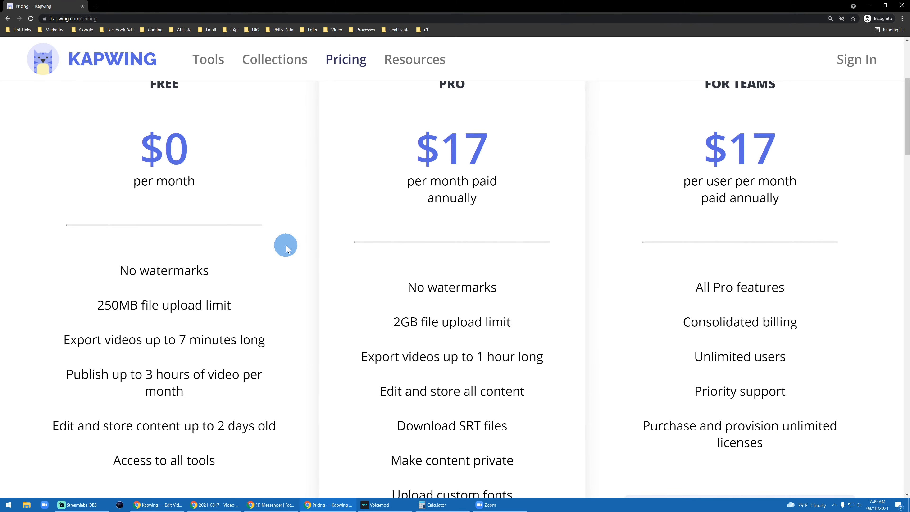
pyautogui.scroll(5, 286, 246)
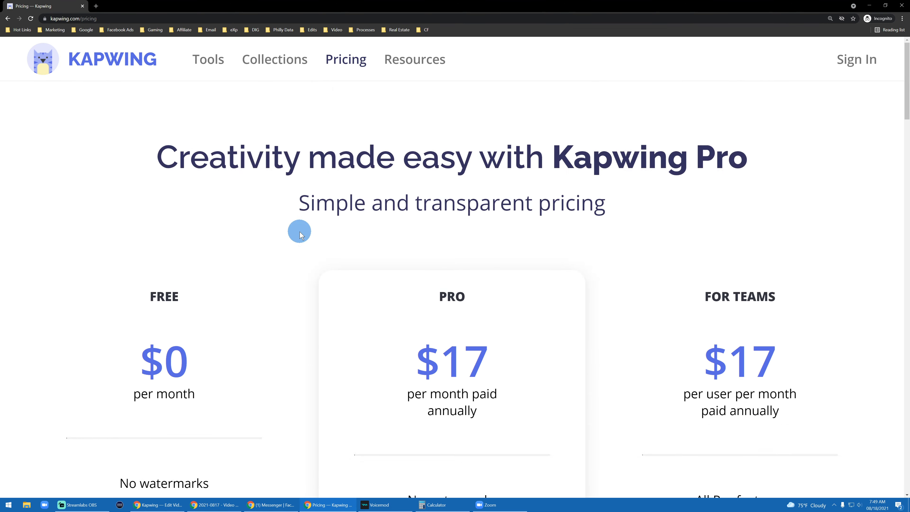
# - Switch to the signed-in Kapwing workspace window, maximize it and enlarge the page zoom
pyautogui.middleClick(41, 7)
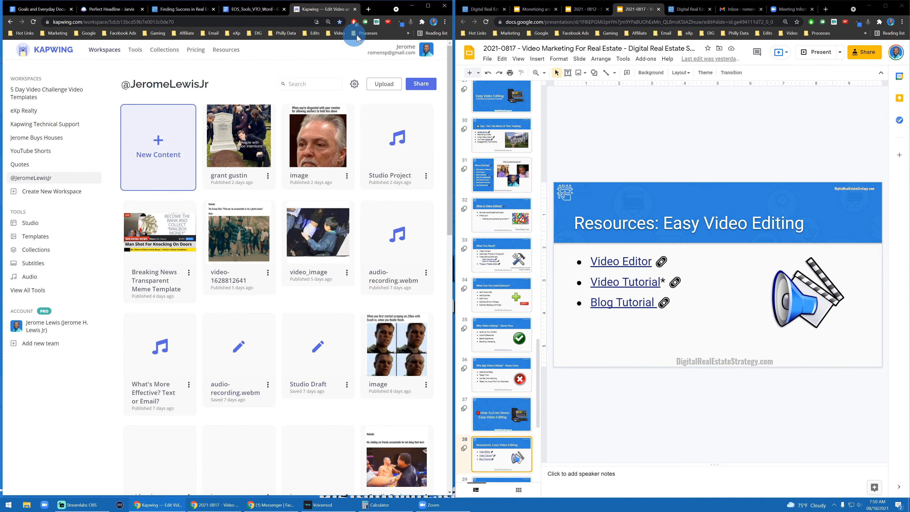
pyautogui.click(428, 7)
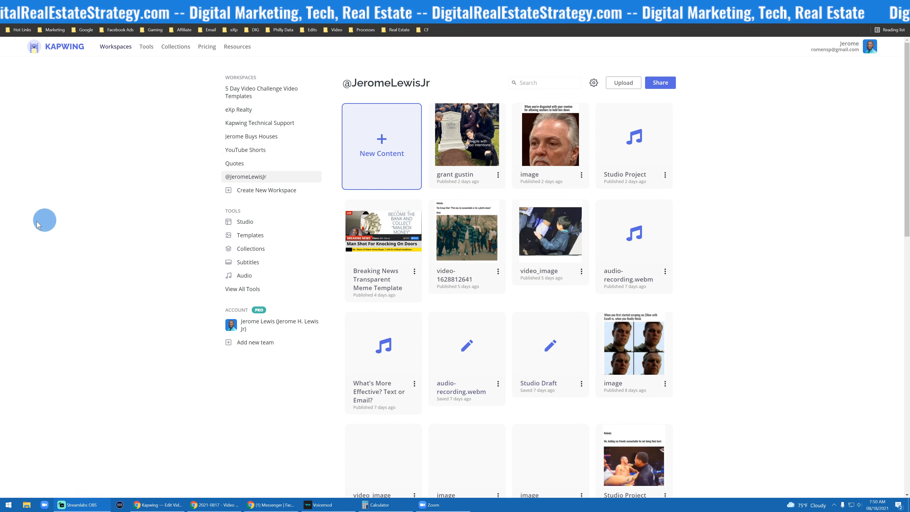
pyautogui.hotkey('ctrl', '+')
pyautogui.hotkey('ctrl', '+')
pyautogui.hotkey('ctrl', '+')
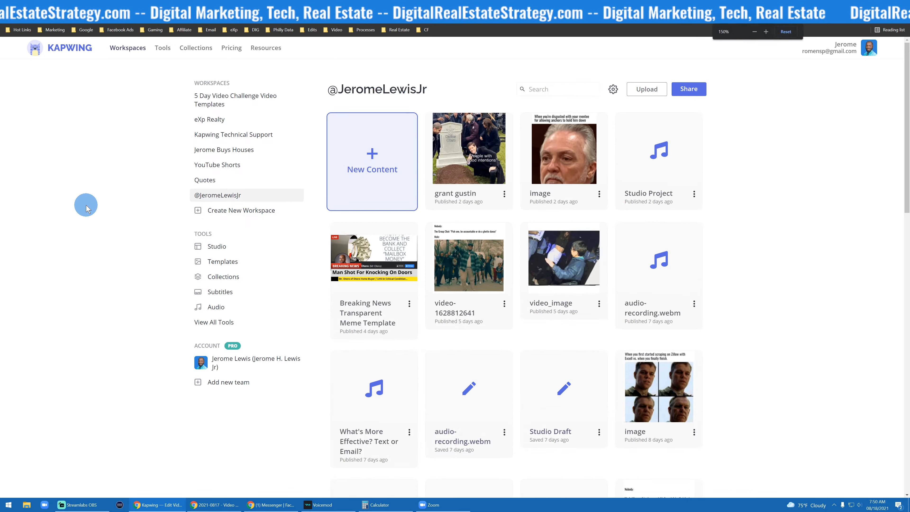
pyautogui.scroll(-4, 718, 244)
pyautogui.scroll(-5, 718, 244)
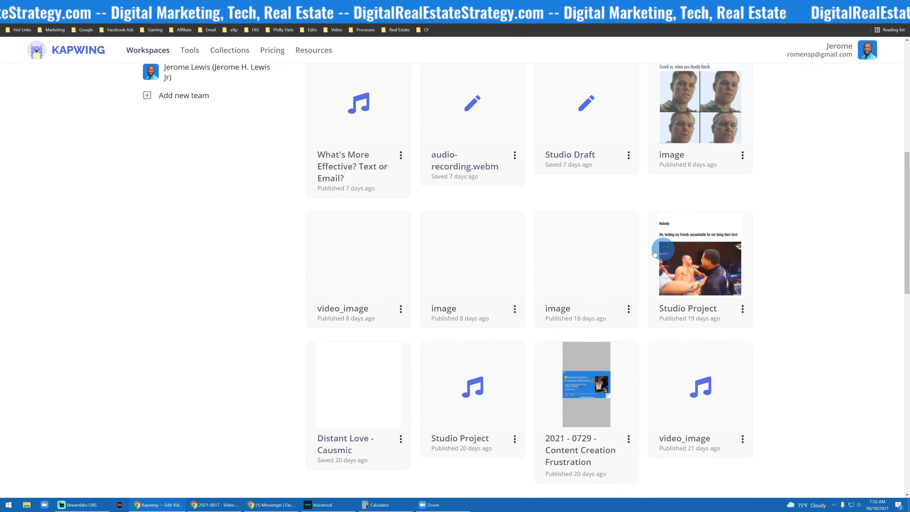
pyautogui.scroll(8, 644, 252)
pyautogui.scroll(2, 246, 211)
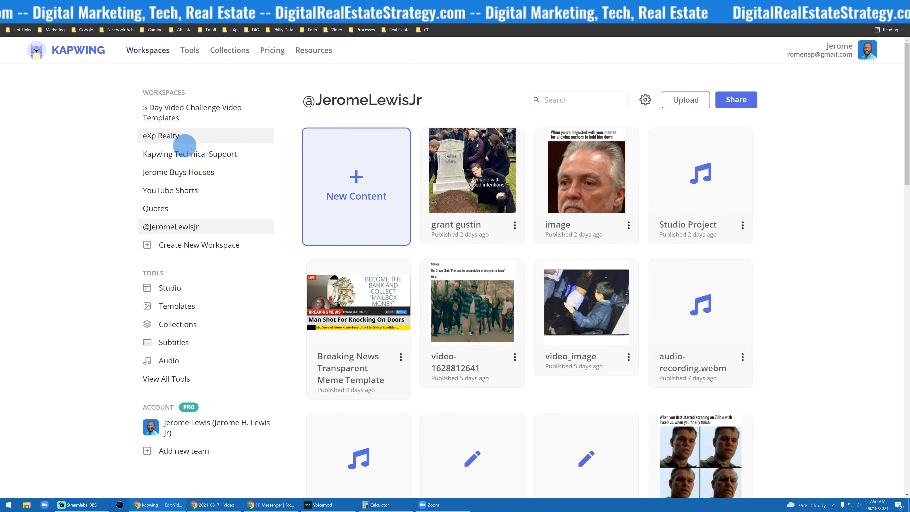
pyautogui.click(181, 137)
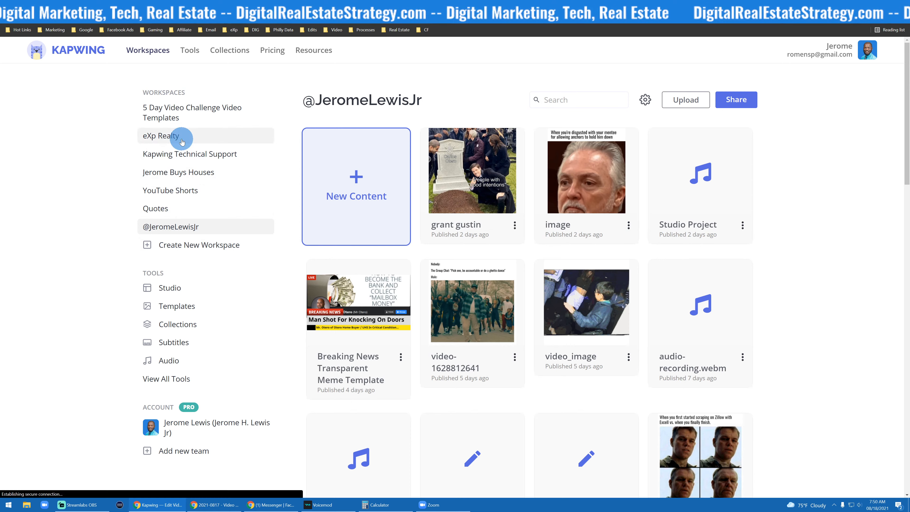
pyautogui.click(182, 227)
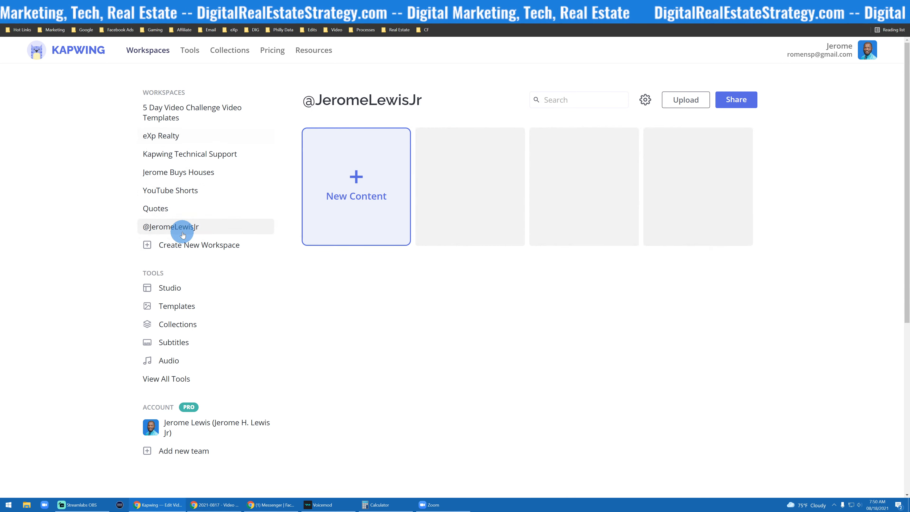
pyautogui.scroll(-2, 512, 232)
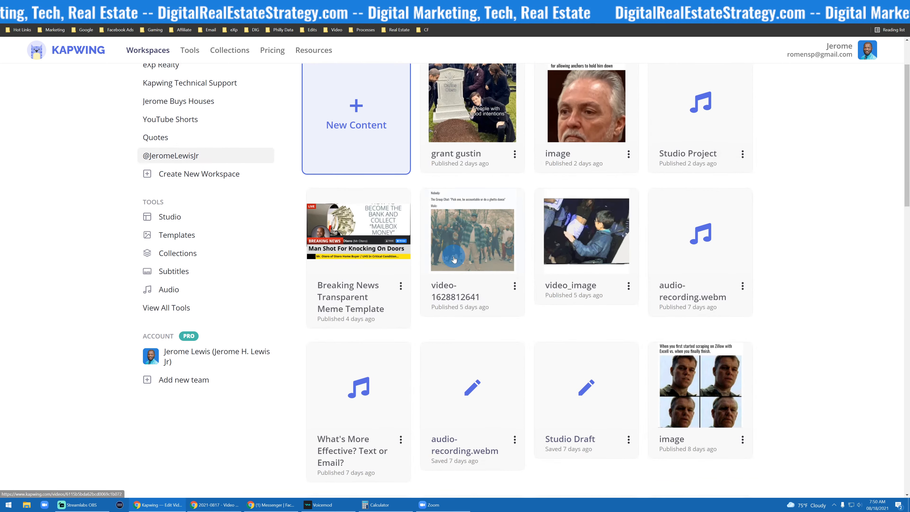
pyautogui.scroll(2, 459, 246)
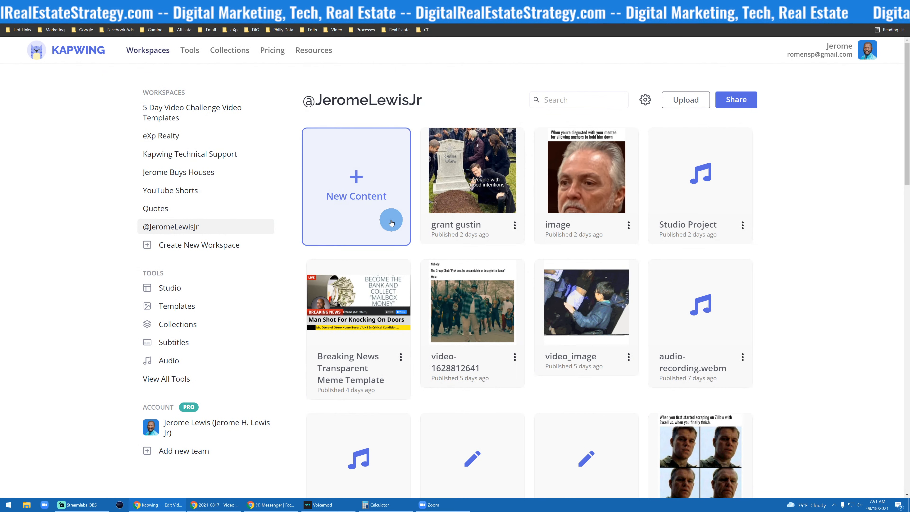
# - Create new content in the workspace, starting with a blank canvas
pyautogui.click(357, 169)
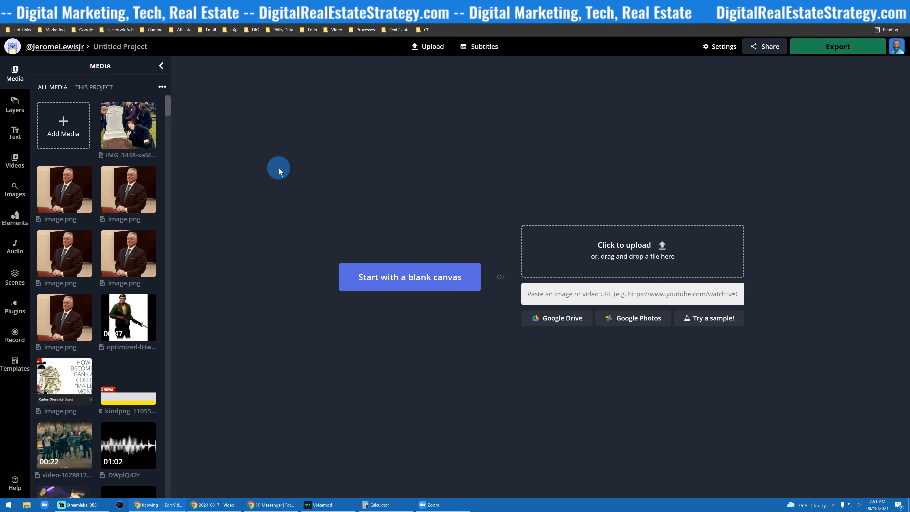
pyautogui.moveTo(64, 175)
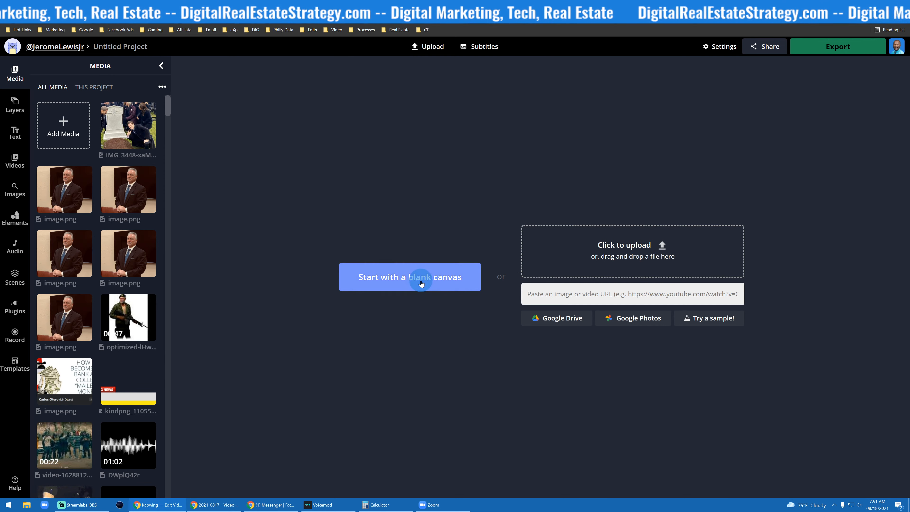
pyautogui.click(402, 282)
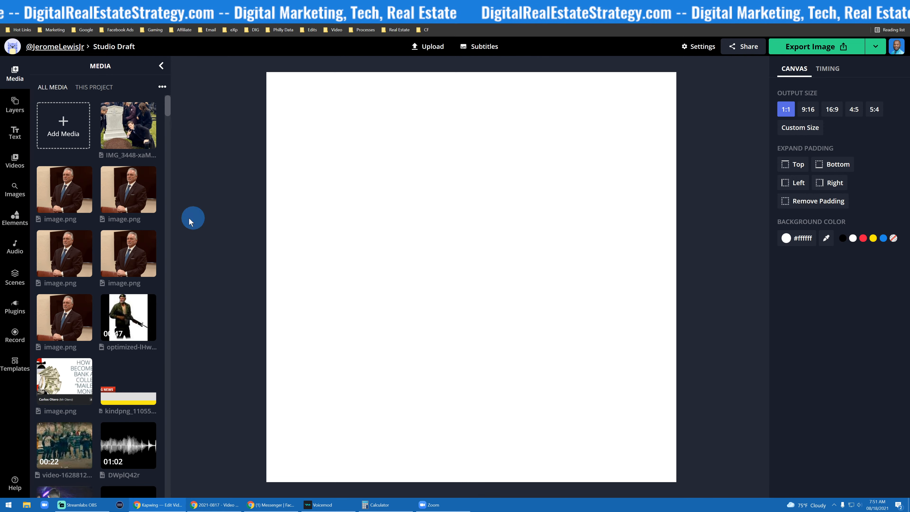
# - Browse the media library and enlarge the editor's page zoom
pyautogui.scroll(-5, 96, 394)
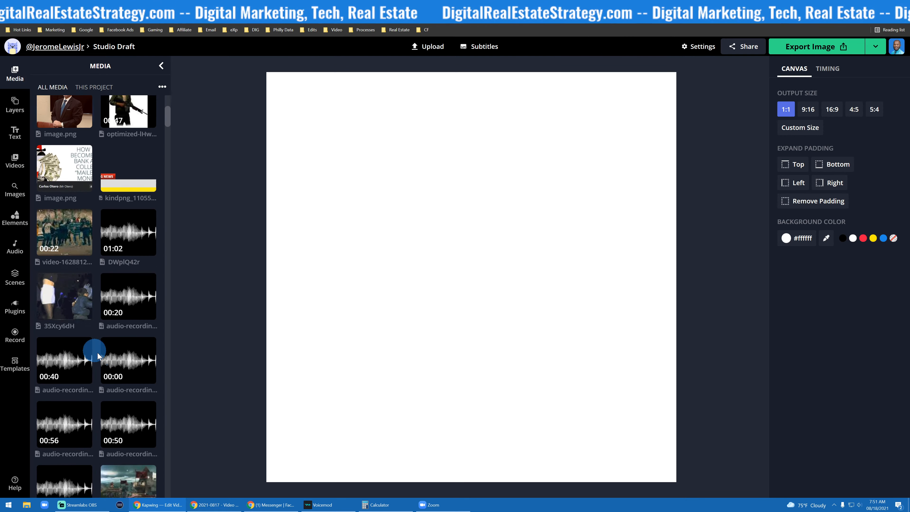
pyautogui.scroll(-17, 98, 353)
pyautogui.scroll(20, 103, 347)
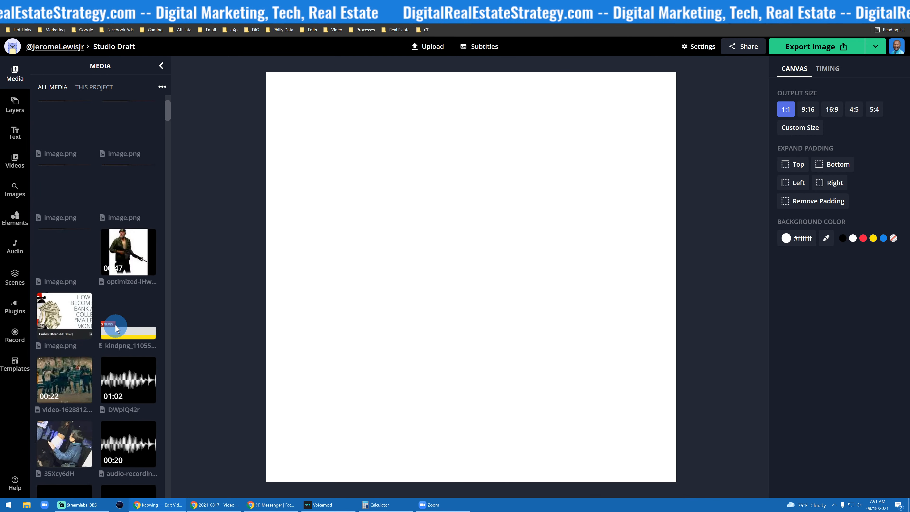
pyautogui.scroll(2, 115, 324)
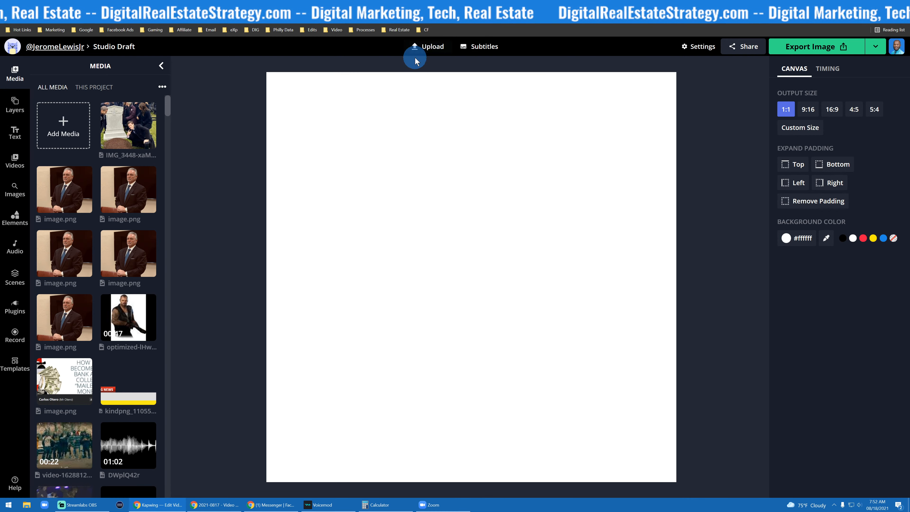
pyautogui.hotkey('ctrl', '+')
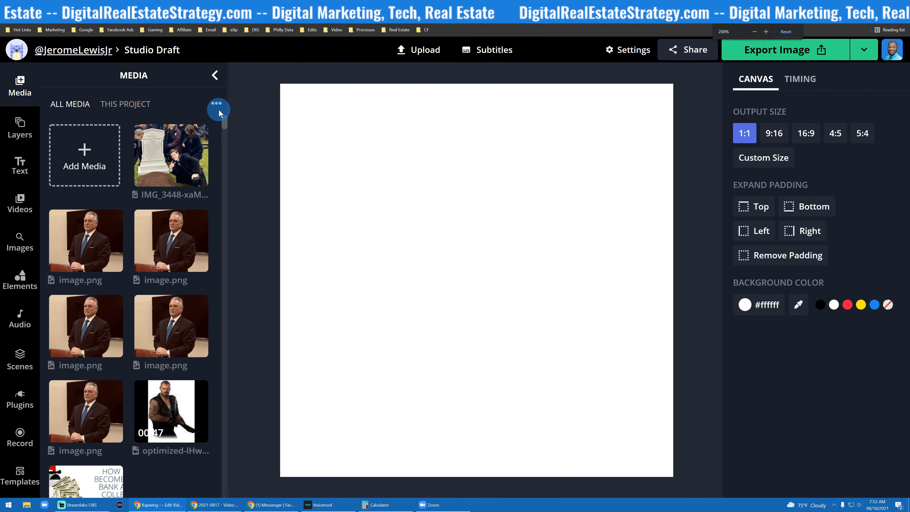
pyautogui.hotkey('ctrl', '+')
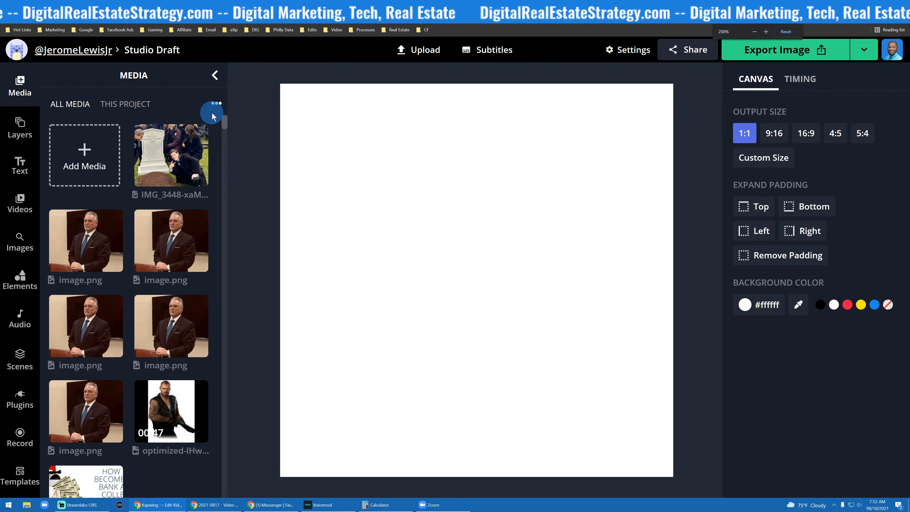
# - Upload the video file 2021-08-17_12-27-59.mp4 from the Videos folder into the project
pyautogui.click(413, 50)
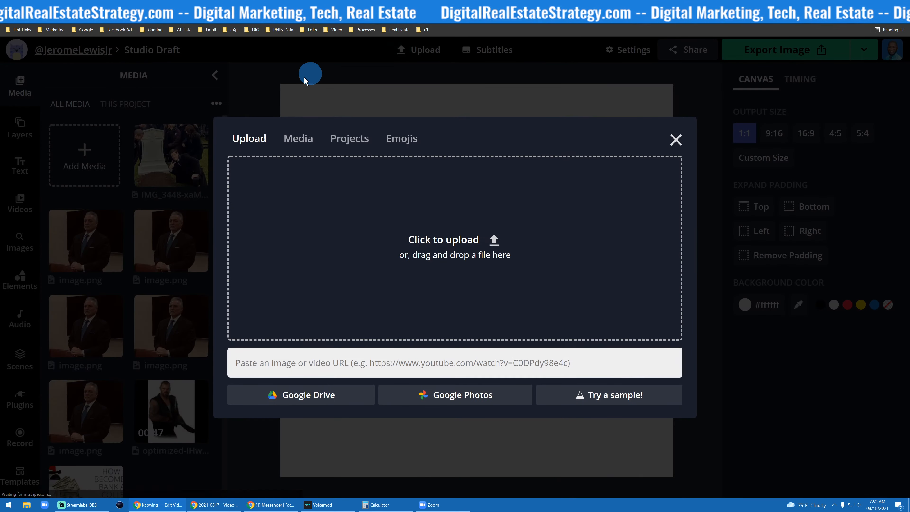
pyautogui.click(412, 239)
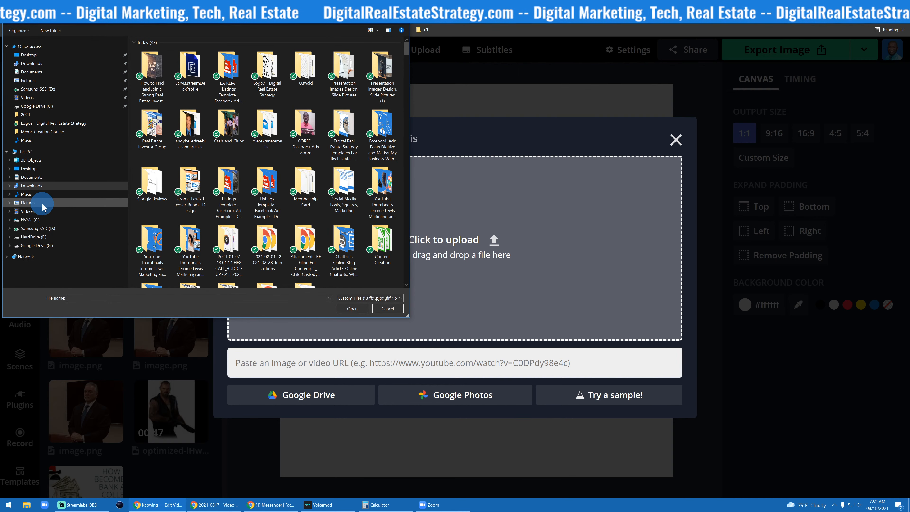
pyautogui.click(43, 211)
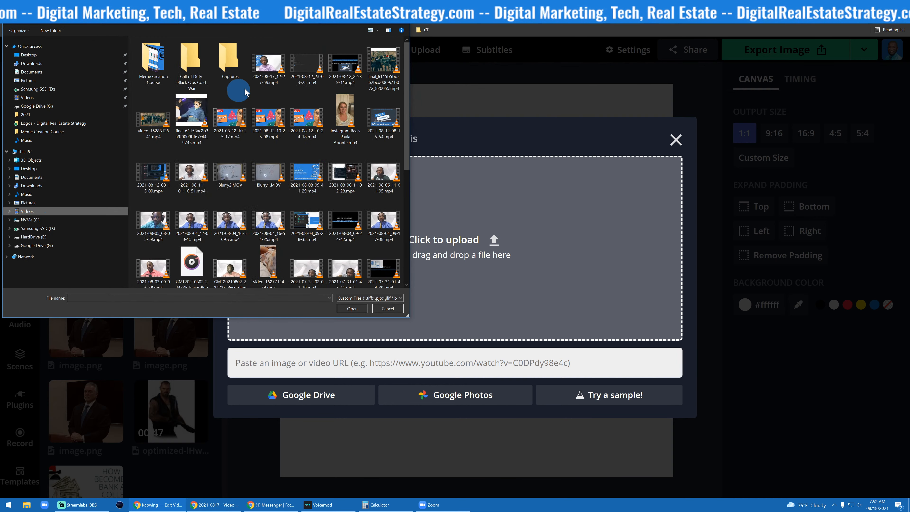
pyautogui.click(270, 62)
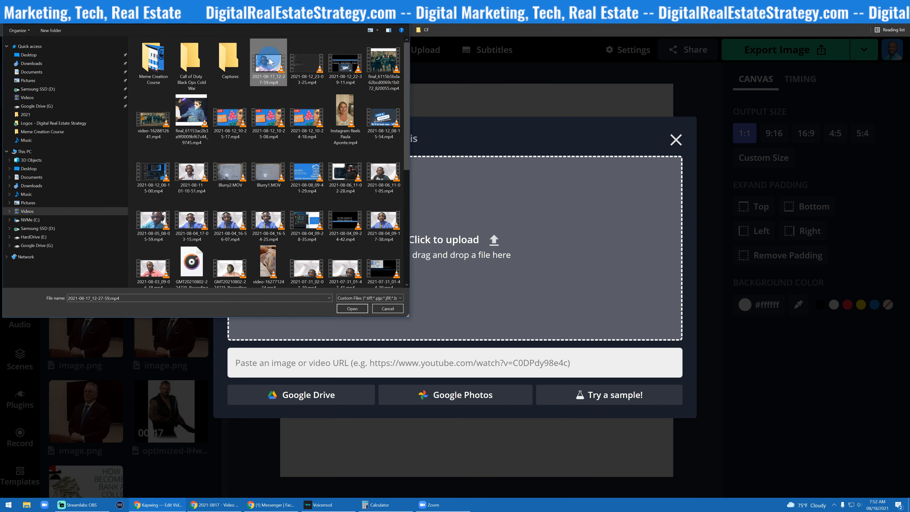
pyautogui.click(352, 309)
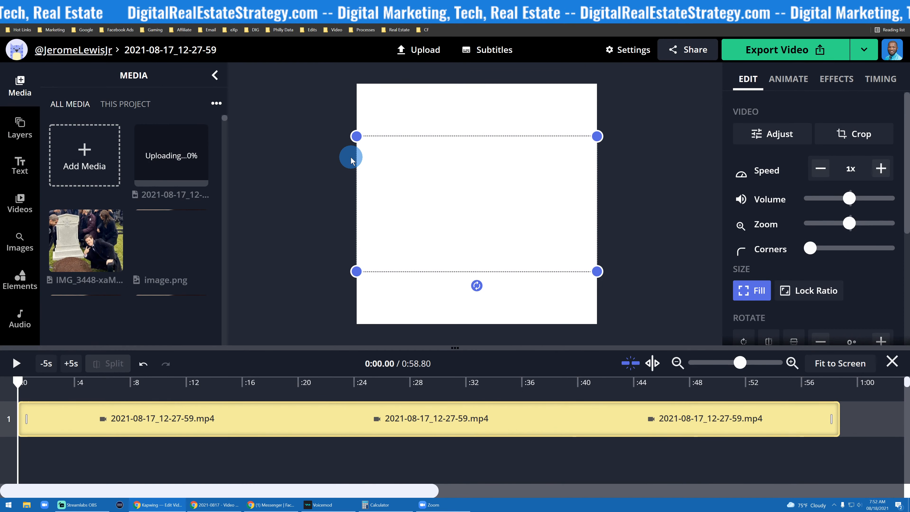
# - Play the uploaded video from the start of the timeline and pause it
pyautogui.click(498, 230)
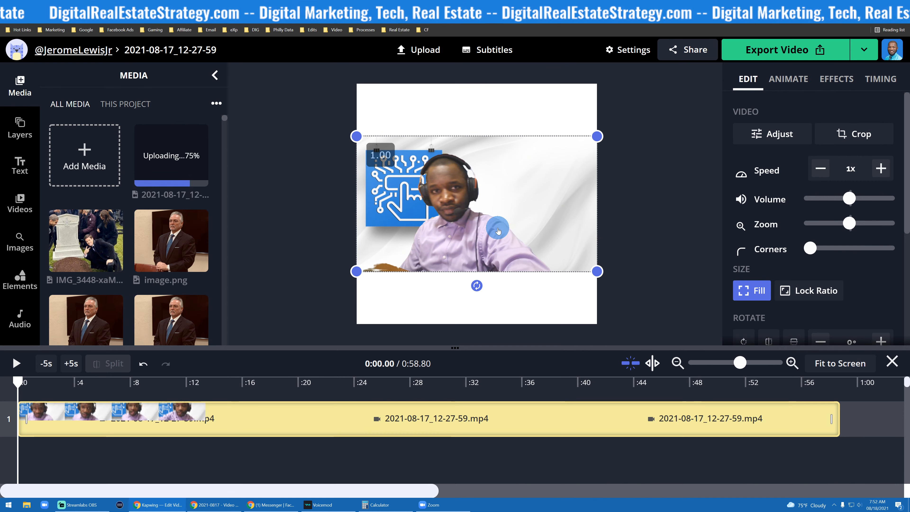
pyautogui.click(163, 160)
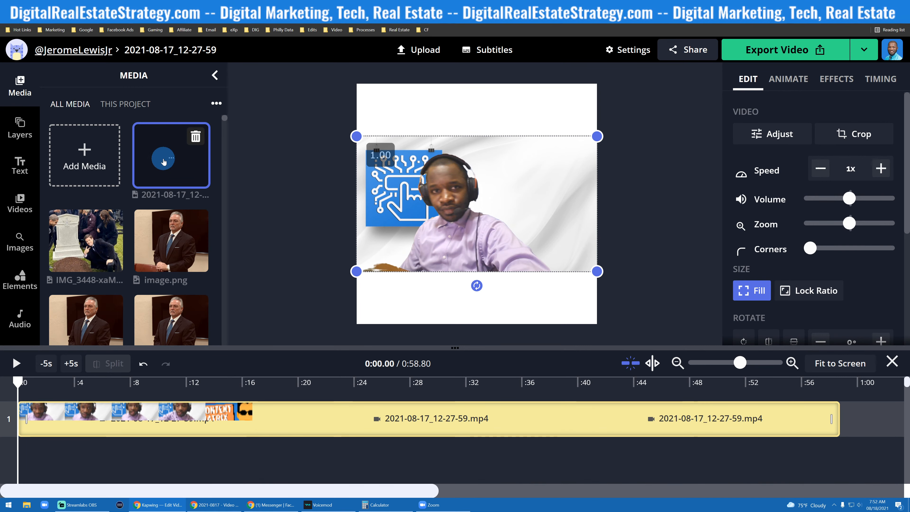
pyautogui.click(300, 245)
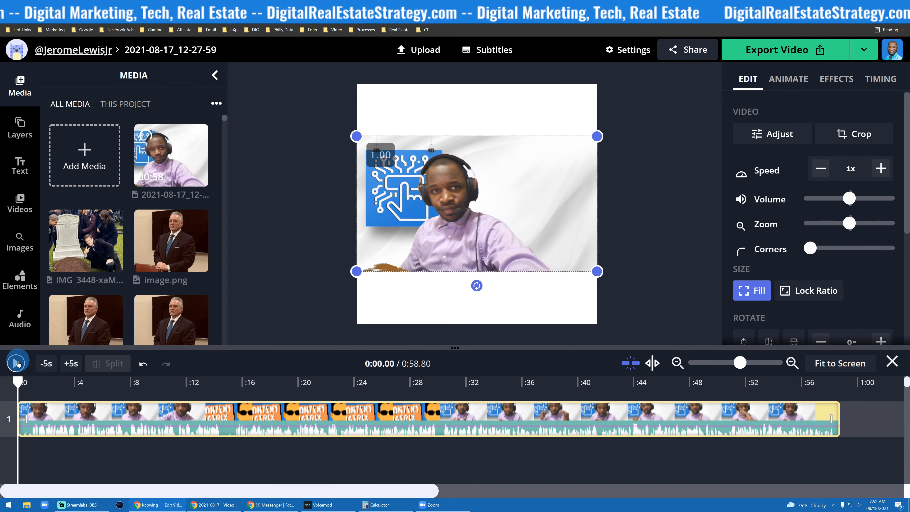
pyautogui.click(17, 363)
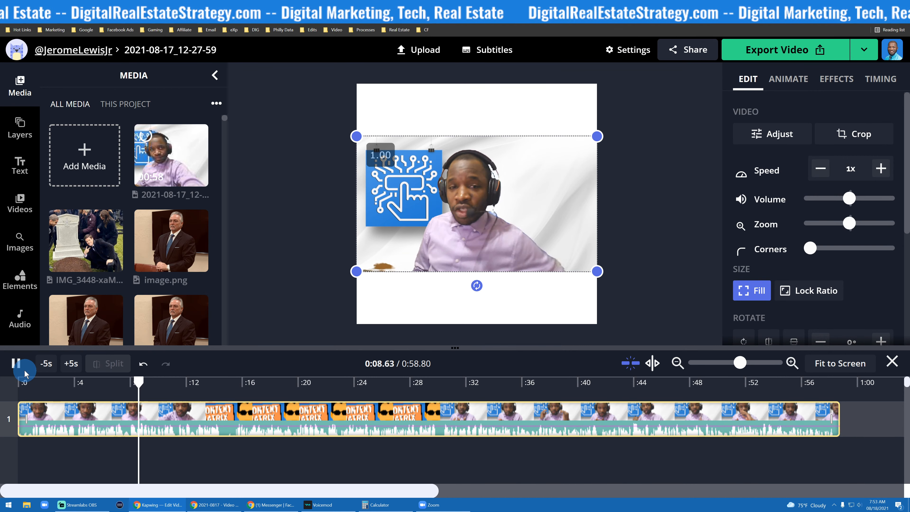
pyautogui.click(16, 363)
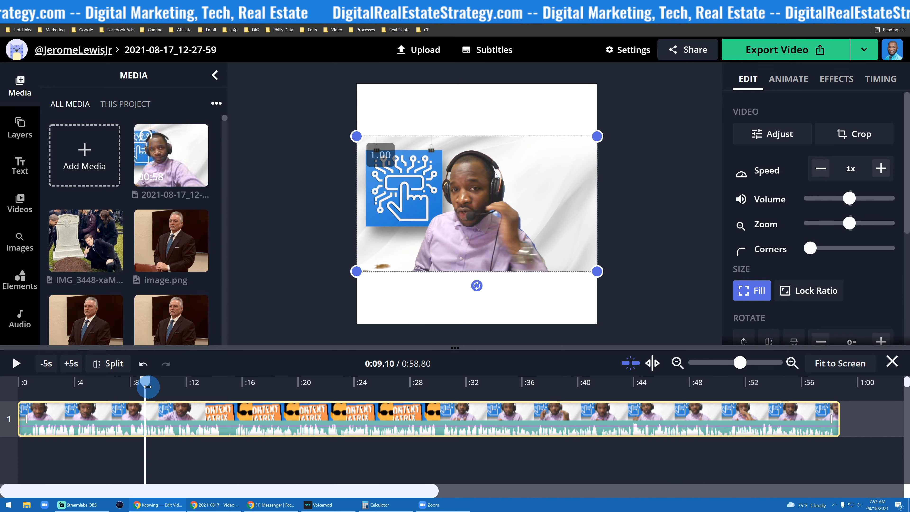
# - Return the playhead to the start of the timeline and deselect the video
pyautogui.moveTo(147, 387); pyautogui.dragTo(18, 387)
pyautogui.click(517, 170)
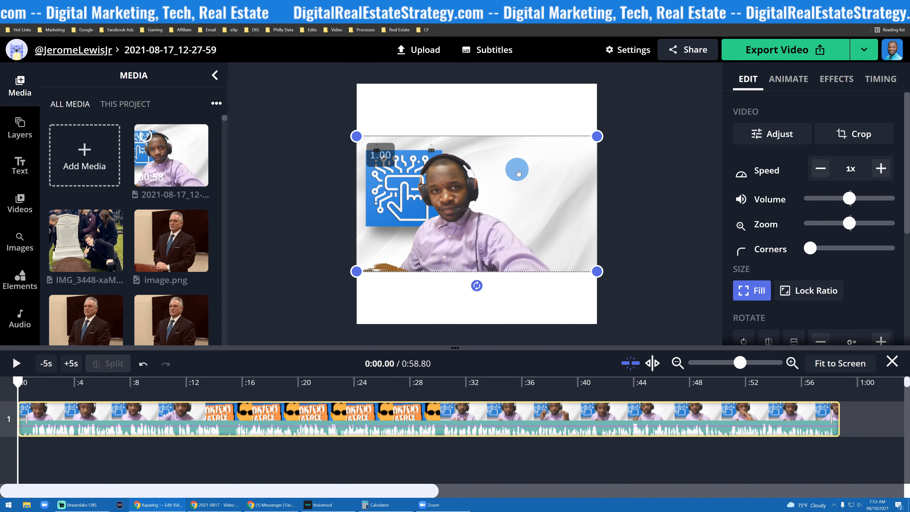
pyautogui.click(270, 164)
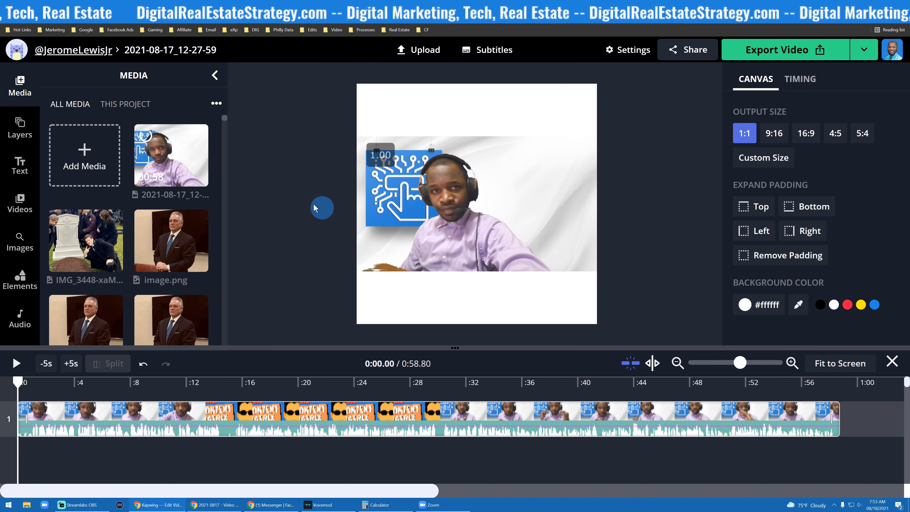
# - Browse the editor's sidebar categories
pyautogui.scroll(-5, 4, 168)
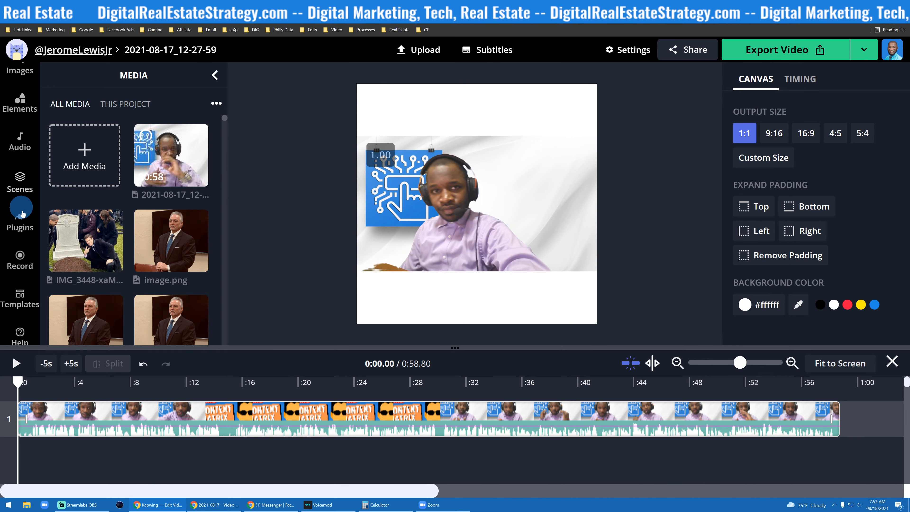
pyautogui.scroll(5, 22, 179)
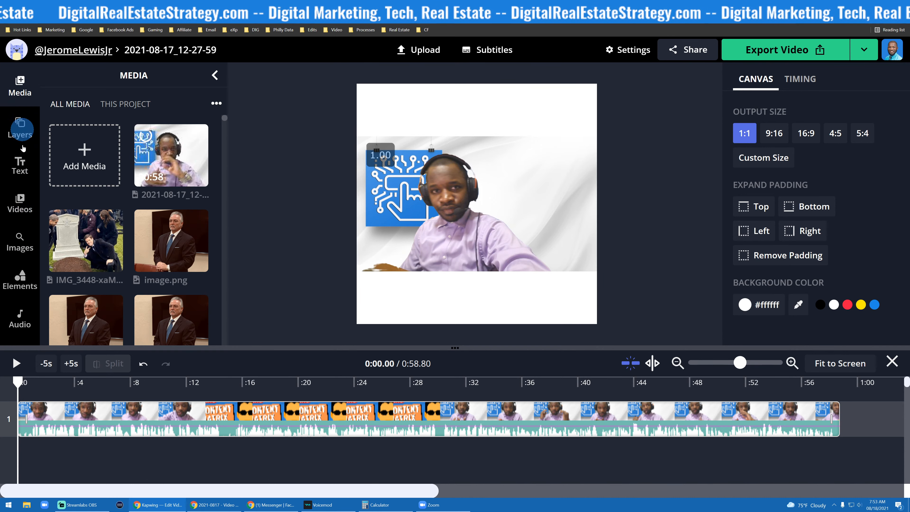
pyautogui.scroll(-2, 21, 215)
pyautogui.scroll(-3, 22, 214)
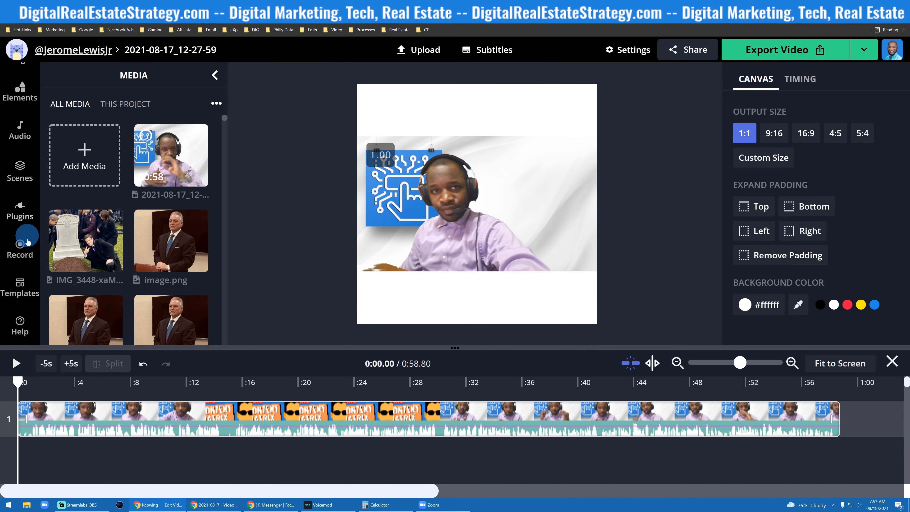
pyautogui.scroll(3, 14, 230)
pyautogui.scroll(2, 13, 231)
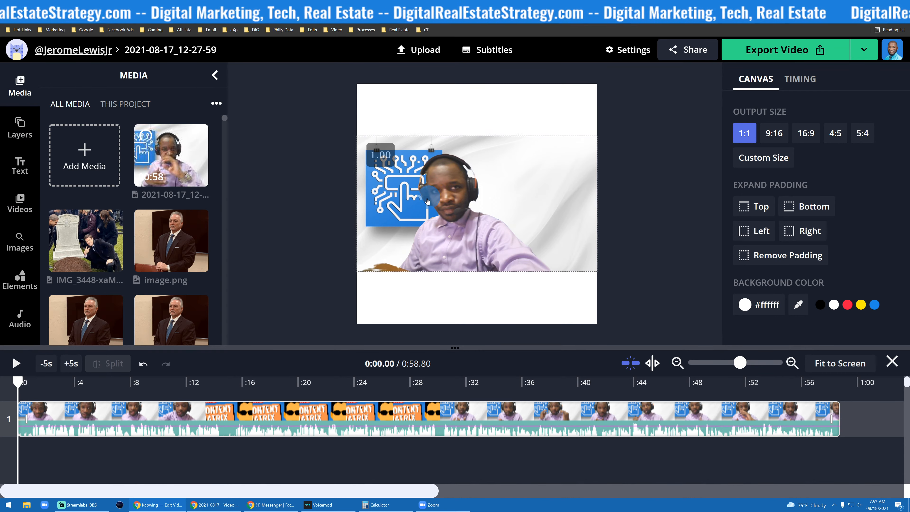
# - Add a header text to the canvas reading Social Media Mastermind
pyautogui.click(16, 171)
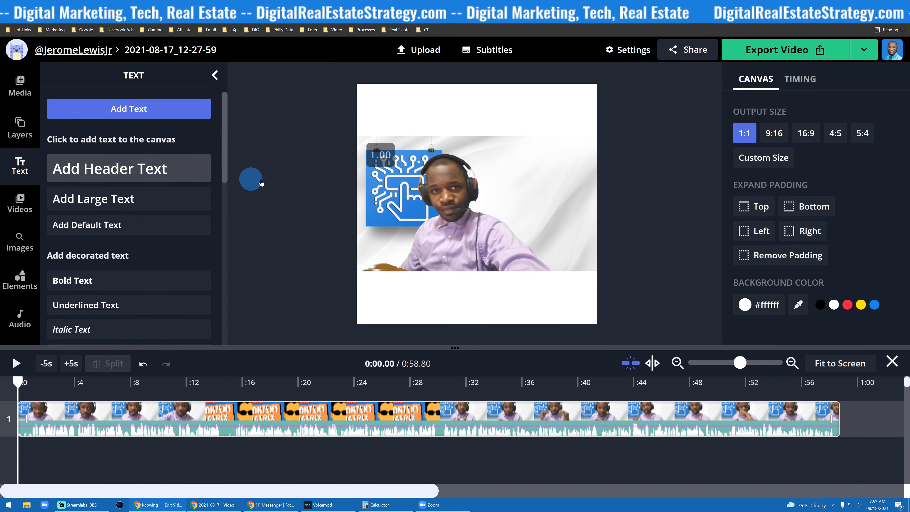
pyautogui.click(125, 178)
pyautogui.tripleClick(460, 158)
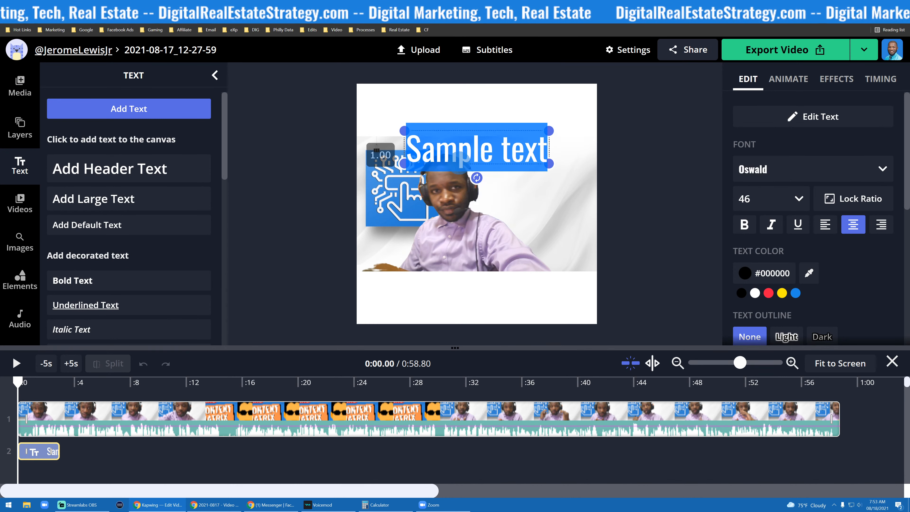
pyautogui.write('Social M')
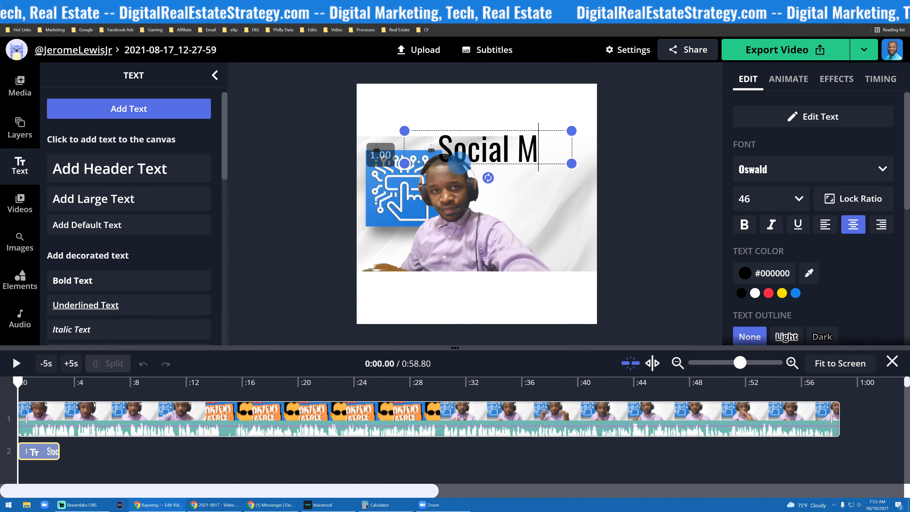
pyautogui.write('edia Masterm')
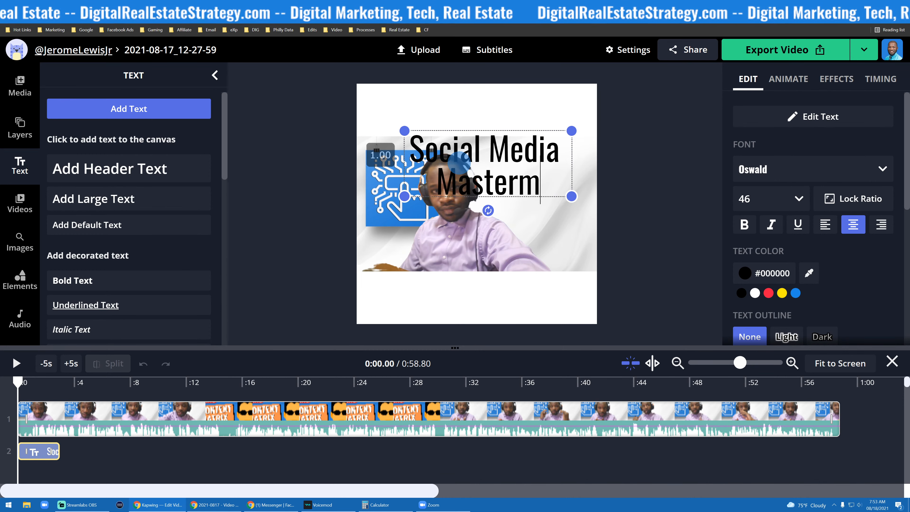
pyautogui.write('ind')
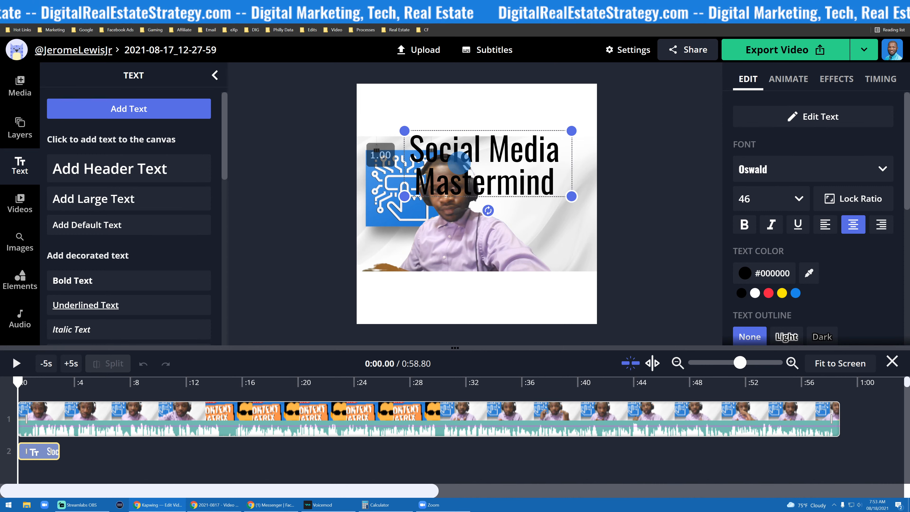
# - Shrink the title to a single line at size 28 and move it to the top of the canvas
pyautogui.moveTo(571, 197); pyautogui.dragTo(587, 161)
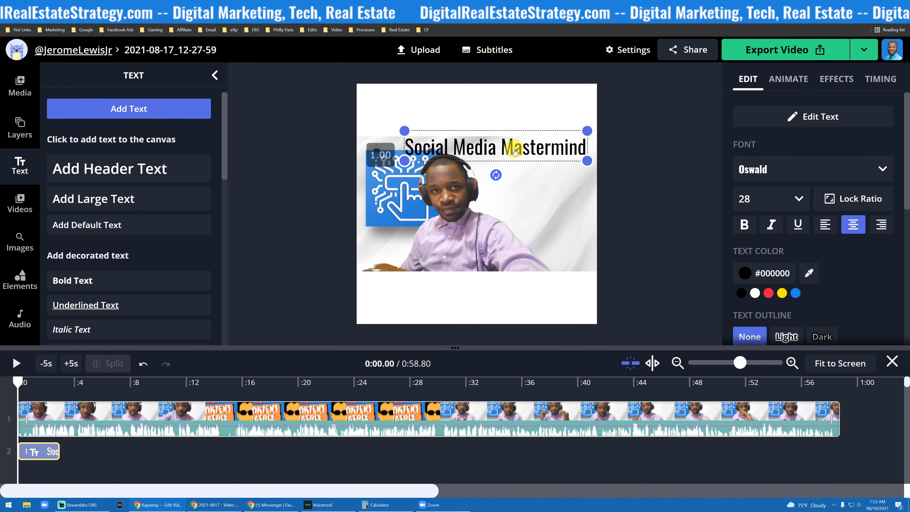
pyautogui.moveTo(515, 151); pyautogui.dragTo(496, 111)
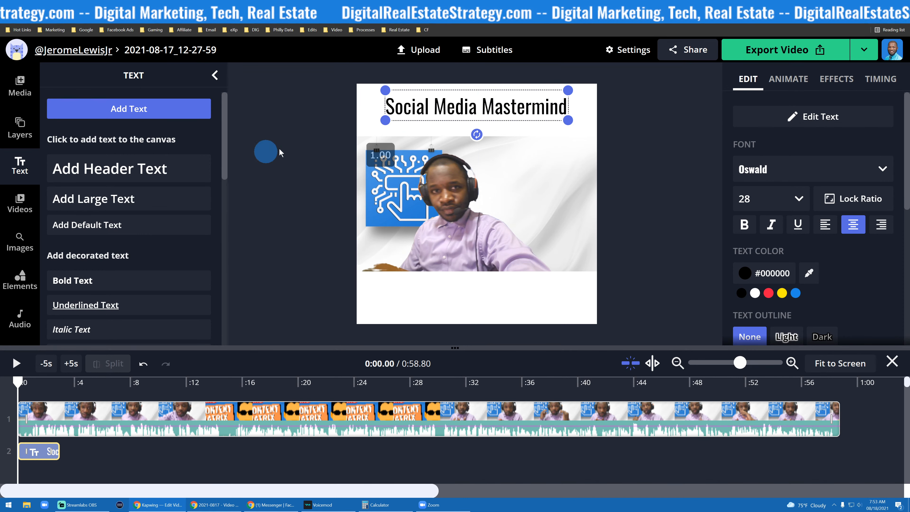
pyautogui.click(294, 130)
# - Duplicate the title text and drag the copy just below the original
pyautogui.click(559, 108)
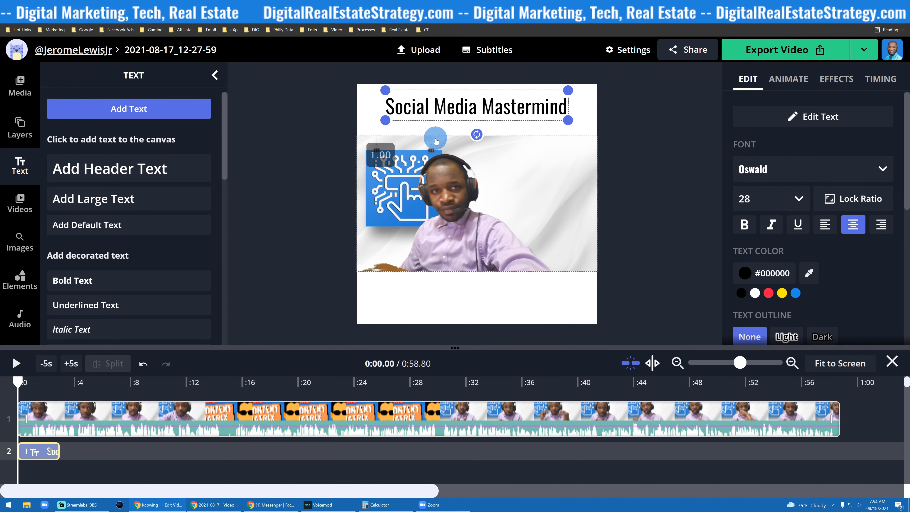
pyautogui.scroll(-8, 803, 256)
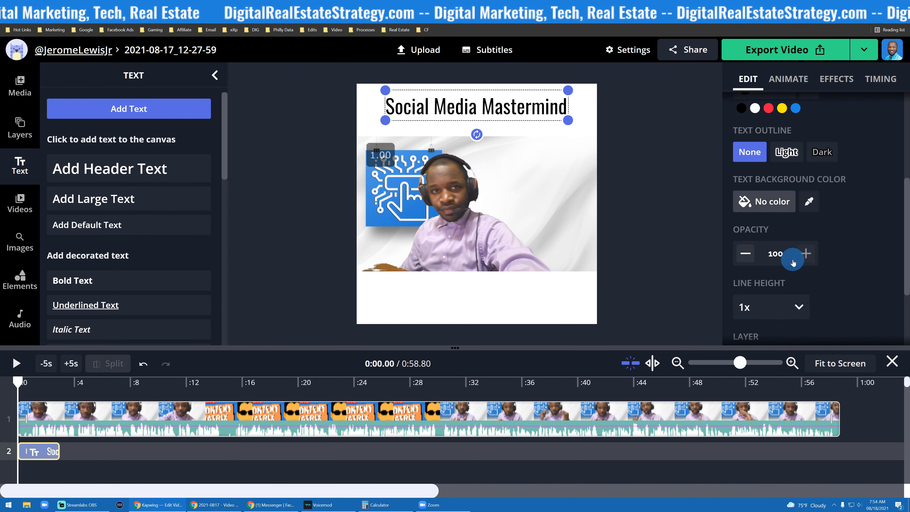
pyautogui.scroll(1, 760, 253)
pyautogui.scroll(-1, 760, 252)
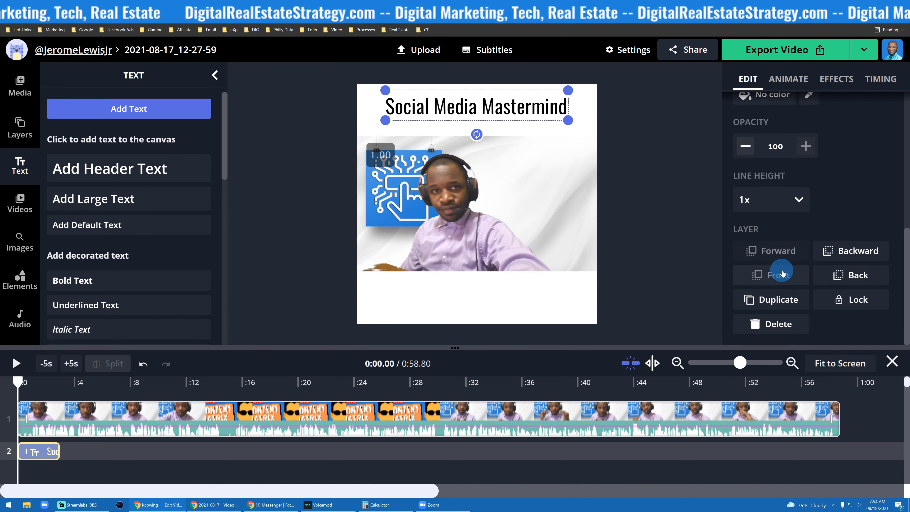
pyautogui.scroll(8, 771, 179)
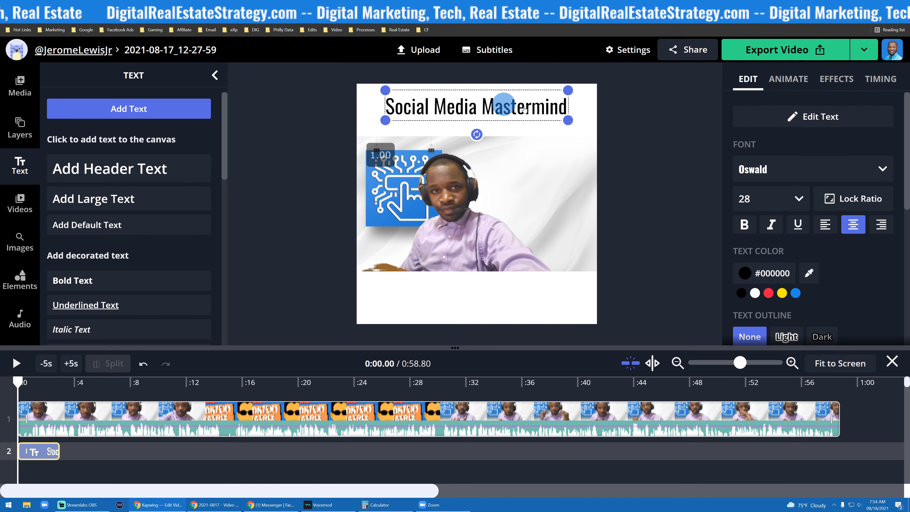
pyautogui.scroll(-8, 806, 135)
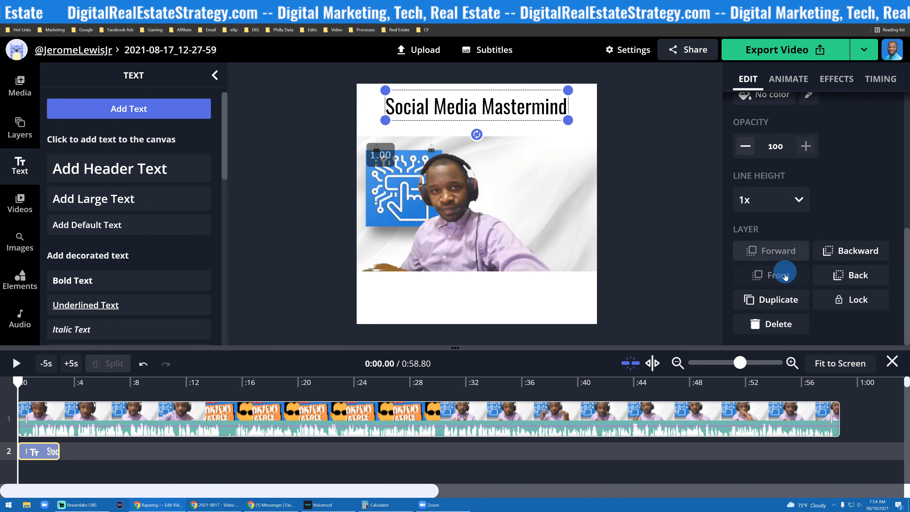
pyautogui.click(776, 300)
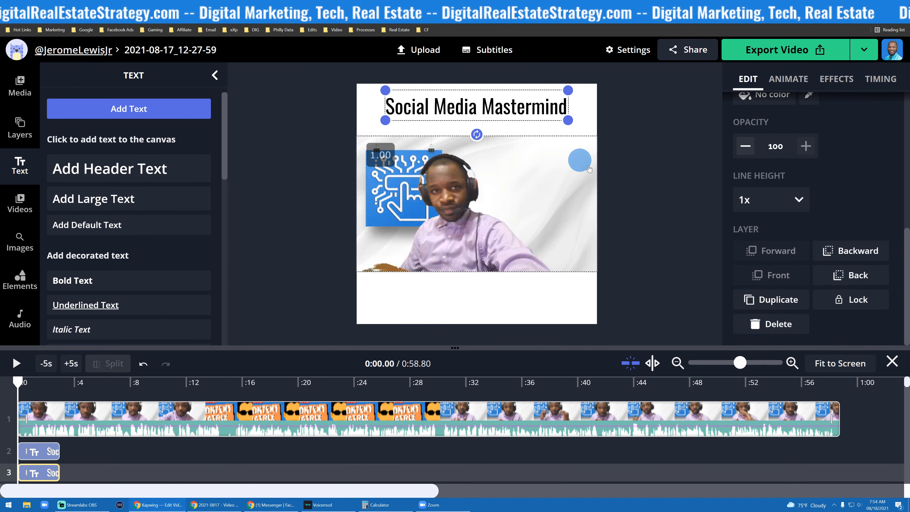
pyautogui.moveTo(513, 111); pyautogui.dragTo(508, 131)
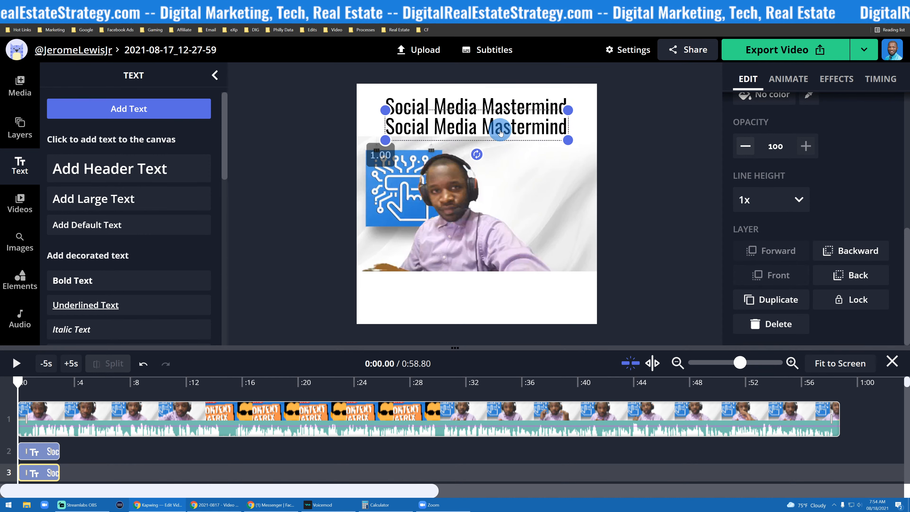
# - Replace the copy's text with eXp World > eXp University> Productivity Center
pyautogui.doubleClick(500, 128)
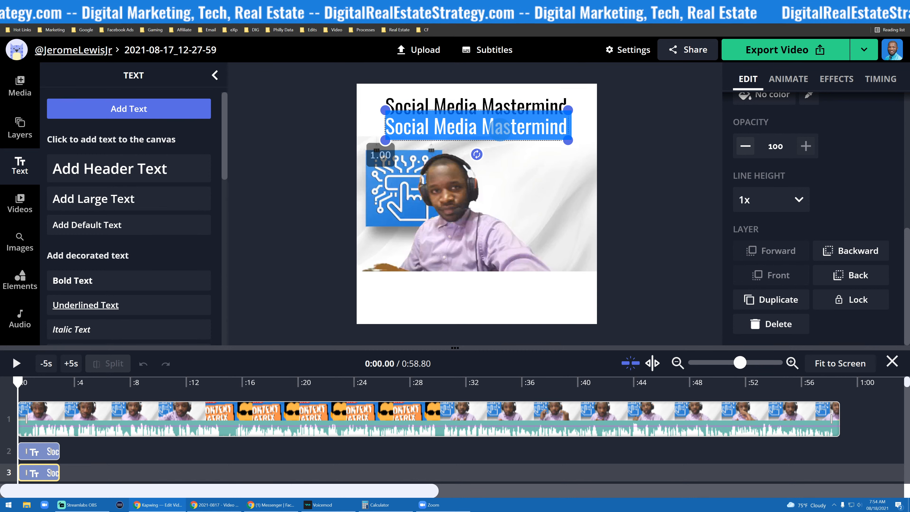
pyautogui.write('ex')
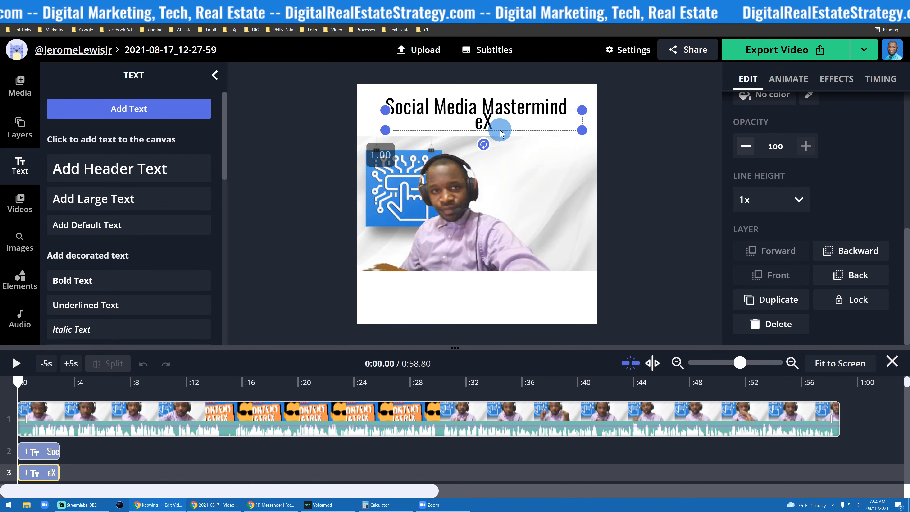
pyautogui.write('p World')
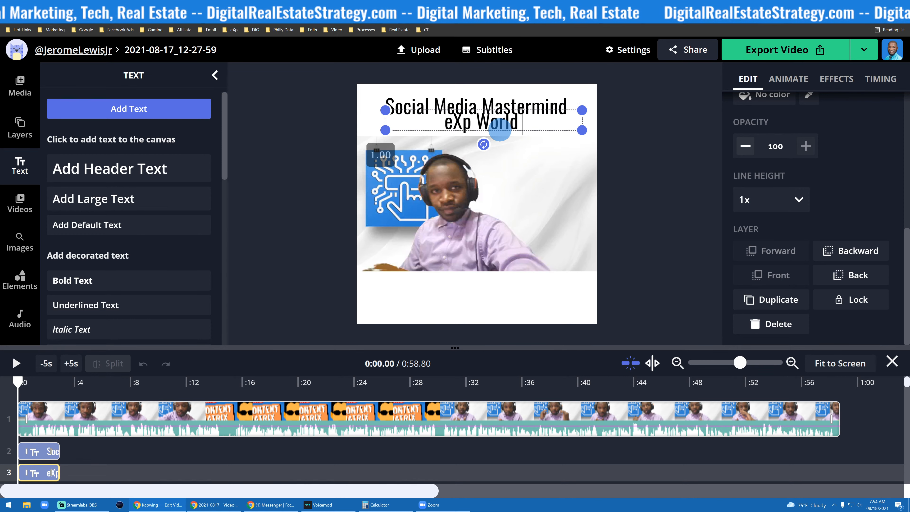
pyautogui.write(' > Productivity')
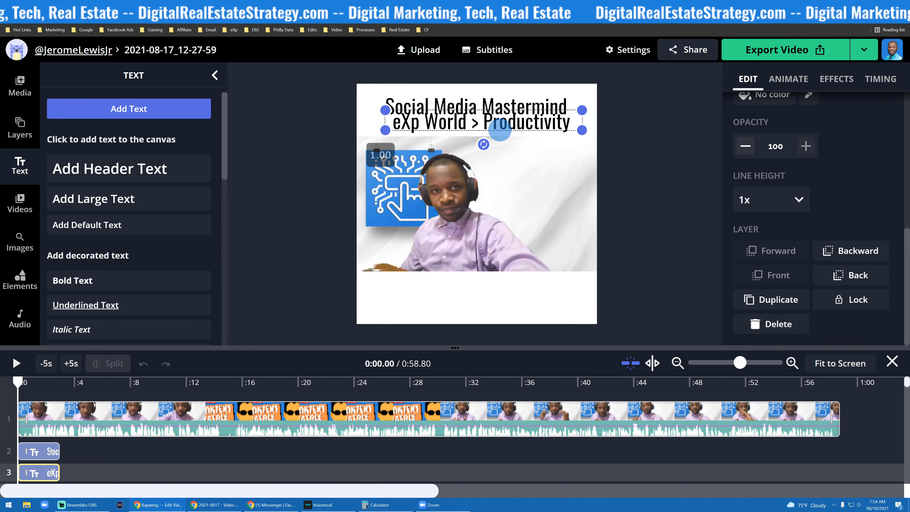
pyautogui.press('Return')
pyautogui.write('Center')
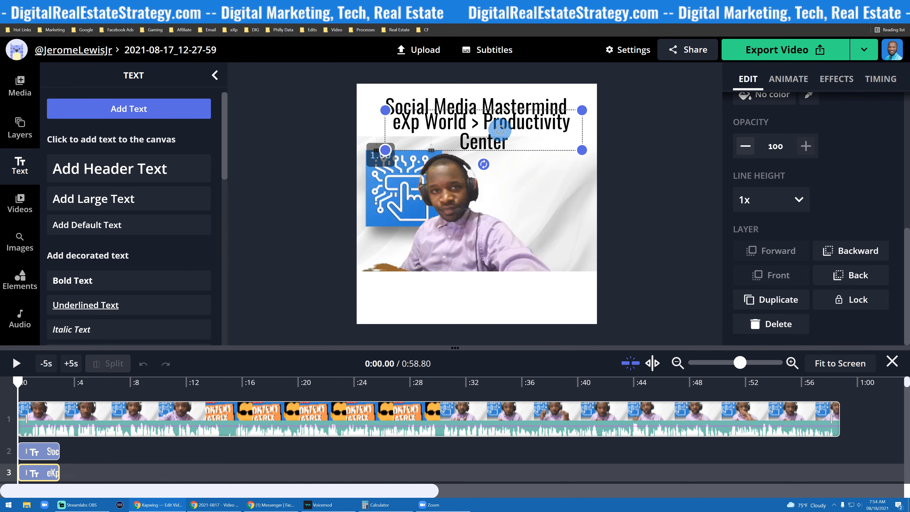
pyautogui.write('eXp Univ')
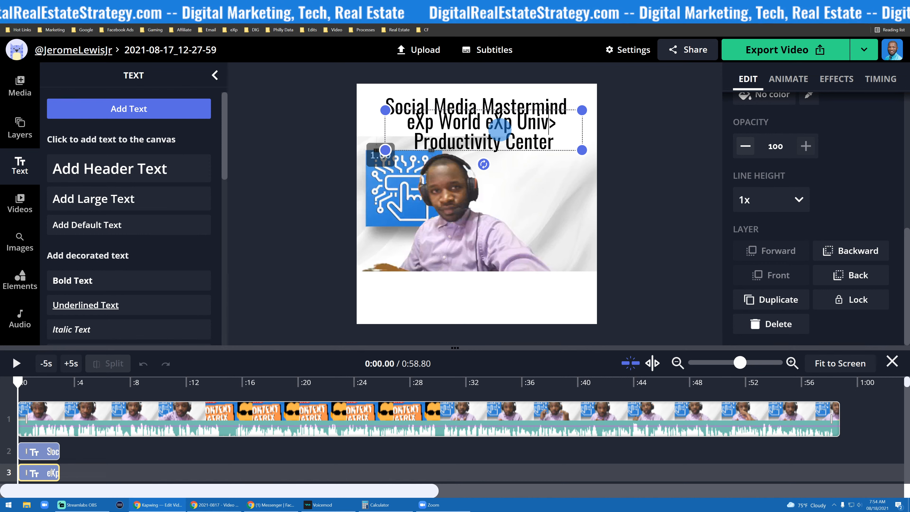
pyautogui.write('ersity')
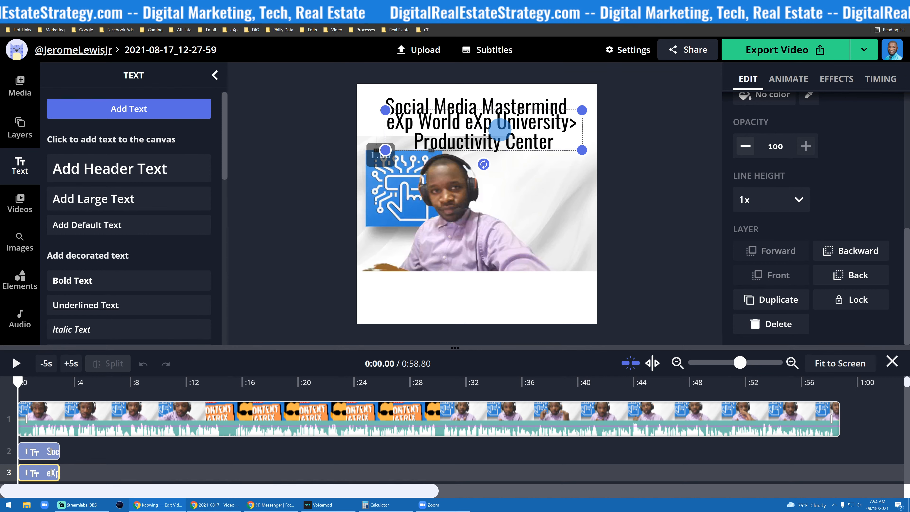
pyautogui.write('>')
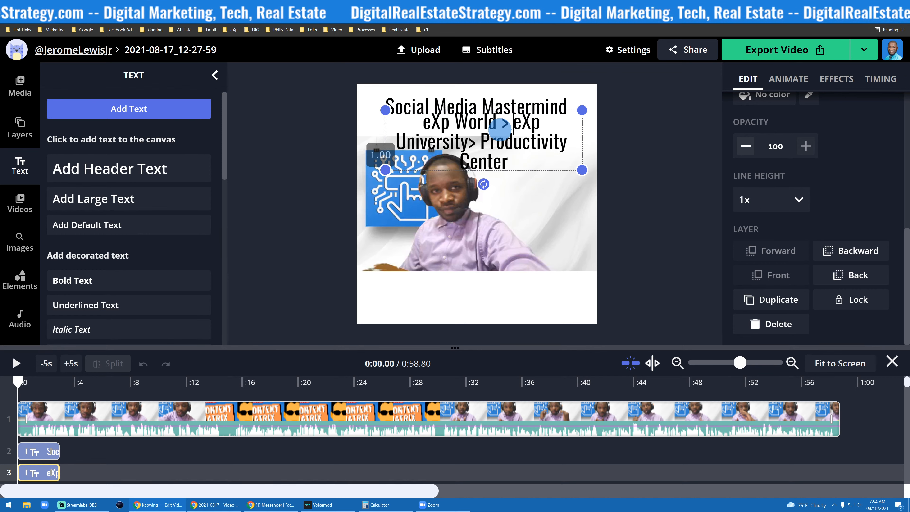
# - Widen the subtitle box to one line and move it below the video near the canvas bottom
pyautogui.moveTo(583, 171); pyautogui.dragTo(588, 130)
pyautogui.click(468, 123)
pyautogui.moveTo(467, 123); pyautogui.dragTo(460, 293)
pyautogui.click(285, 264)
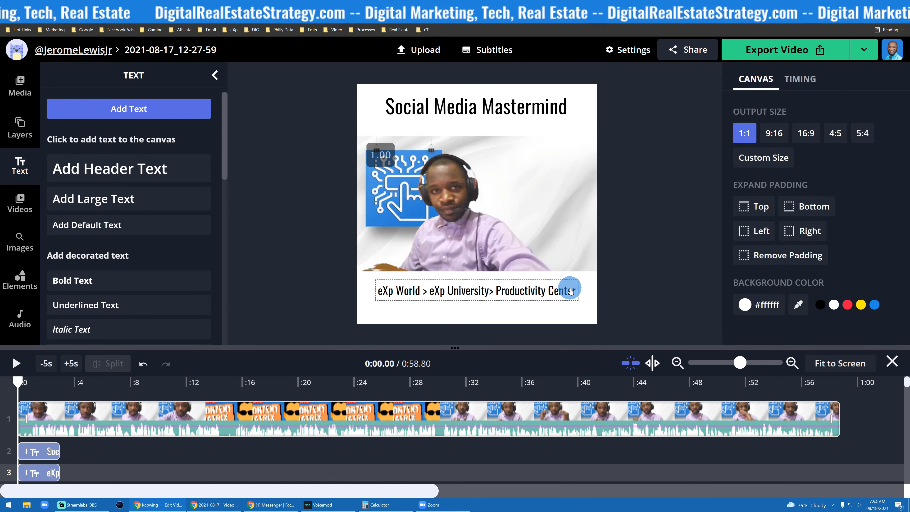
# - Nudge the Social Media Mastermind title slightly lower at the top of the canvas
pyautogui.click(452, 103)
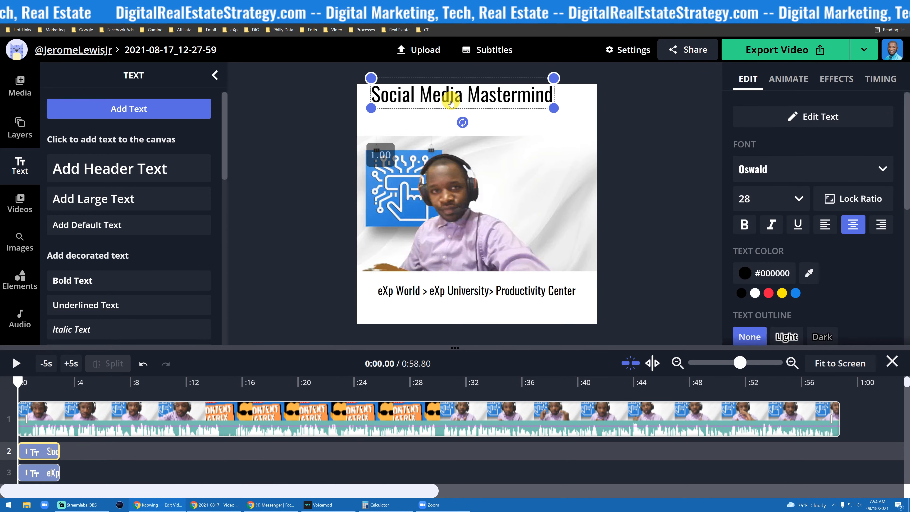
pyautogui.moveTo(452, 103); pyautogui.dragTo(466, 111)
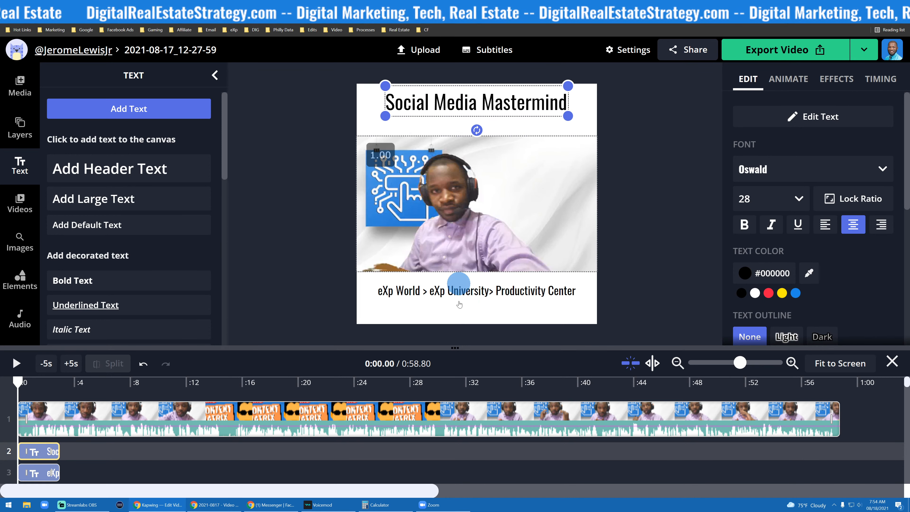
# - Duplicate the bottom subtitle line and place the copy directly underneath it
pyautogui.click(472, 303)
pyautogui.scroll(-4, 729, 304)
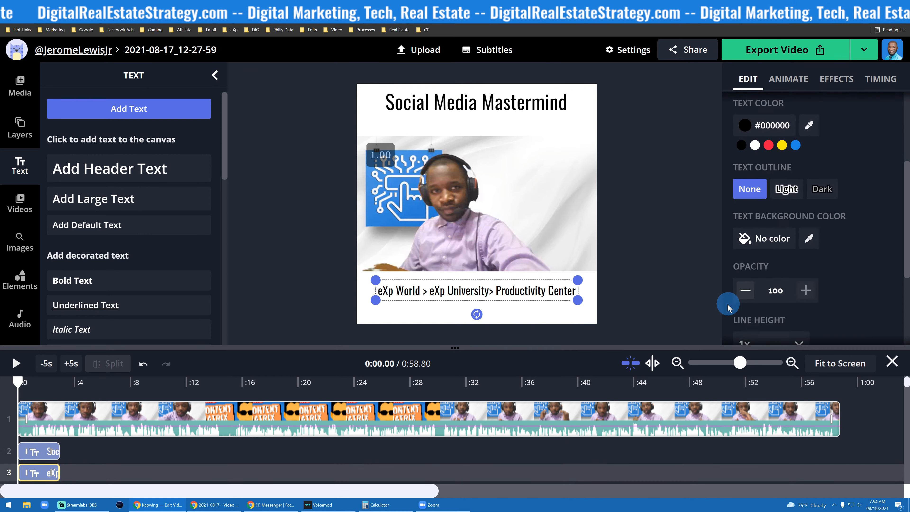
pyautogui.scroll(-4, 730, 308)
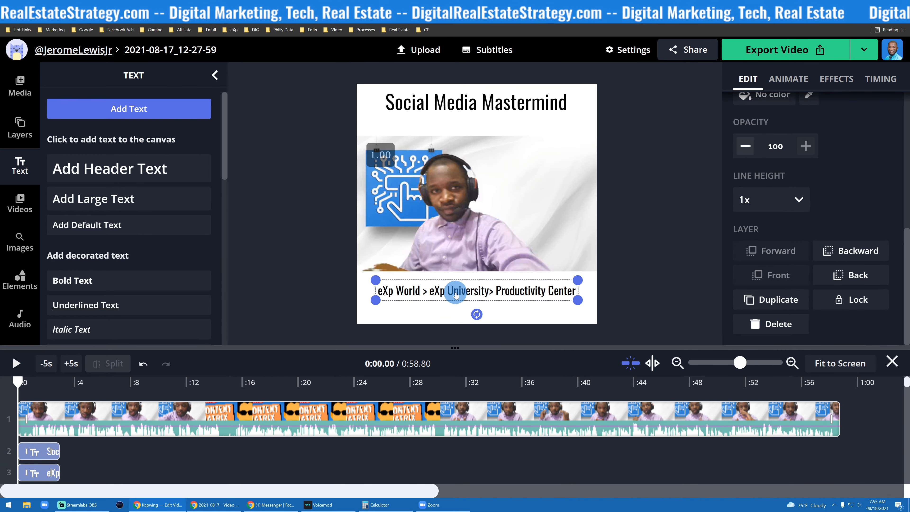
pyautogui.moveTo(456, 294); pyautogui.dragTo(457, 312)
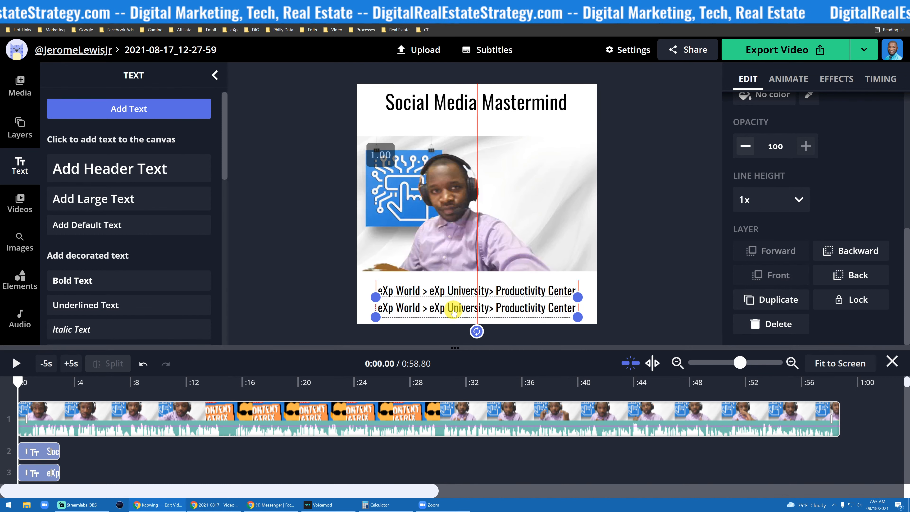
# - Change the copied line's text to Every Thursday, 2pm EST
pyautogui.doubleClick(454, 312)
pyautogui.write('Thursday, 2pm EST')
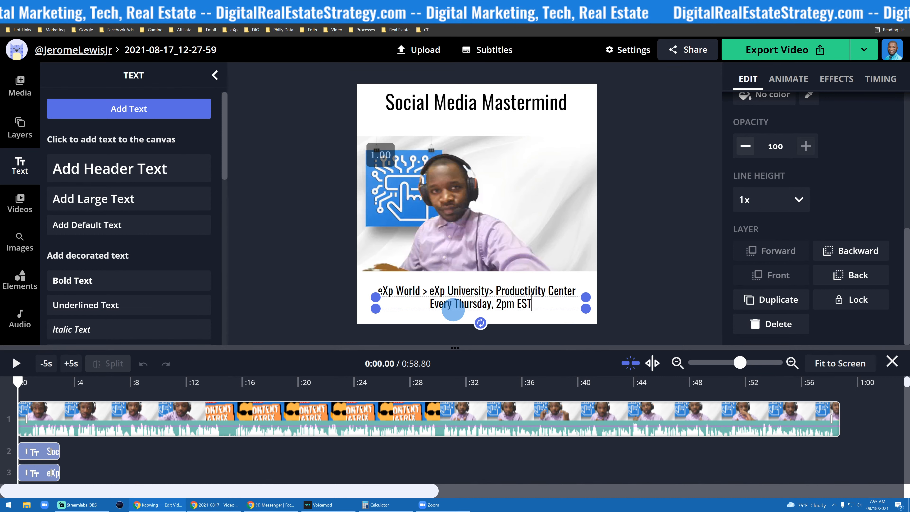
# - Space the two subtitle lines apart near the canvas bottom and shift the Social Media Mastermind title a bit lower
pyautogui.click(296, 271)
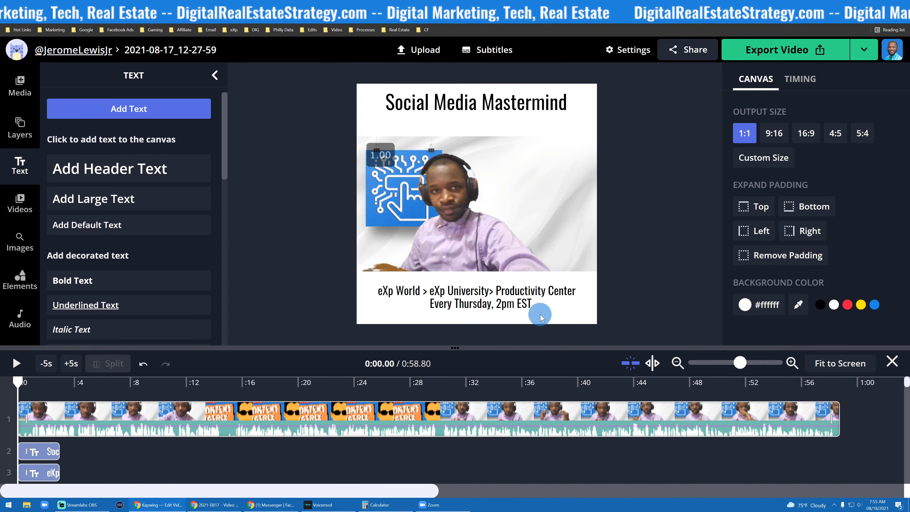
pyautogui.moveTo(524, 298)
pyautogui.mouseDown()
pyautogui.moveTo(513, 308)
pyautogui.moveTo(520, 309)
pyautogui.mouseUp()
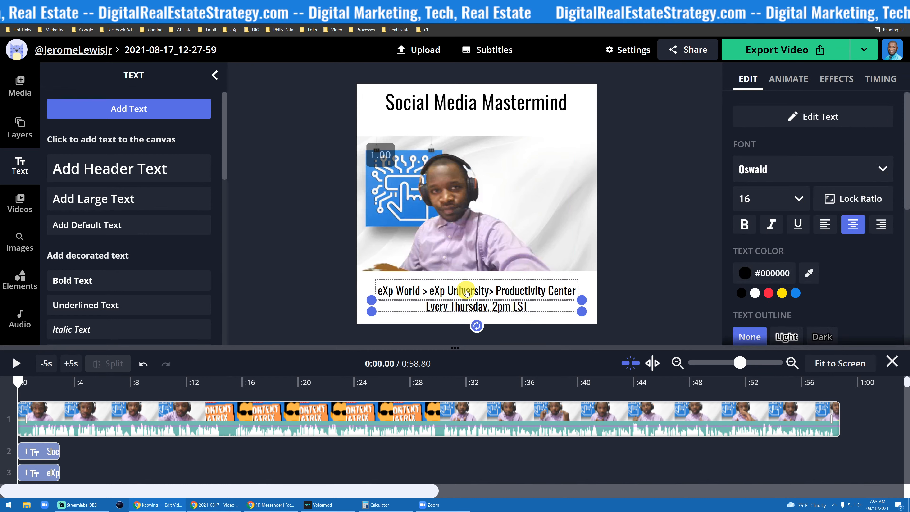
pyautogui.moveTo(466, 292); pyautogui.dragTo(458, 310)
pyautogui.click(305, 246)
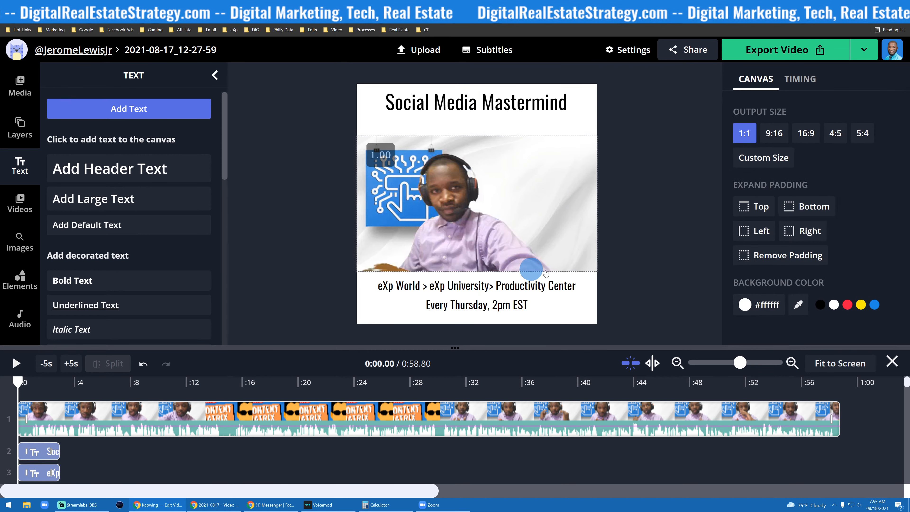
pyautogui.moveTo(490, 104); pyautogui.dragTo(490, 112)
pyautogui.click(250, 146)
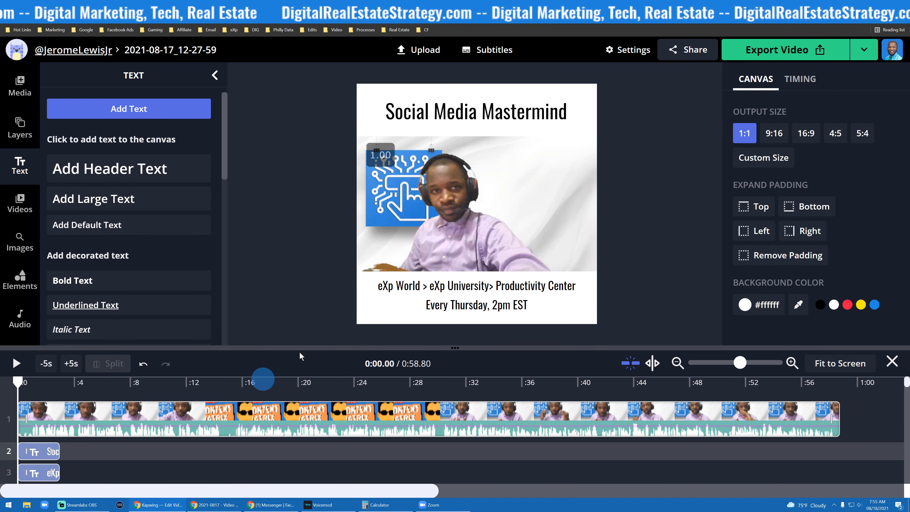
# - Extend the title clip and the first subtitle clip so both span the whole video
pyautogui.click(16, 373)
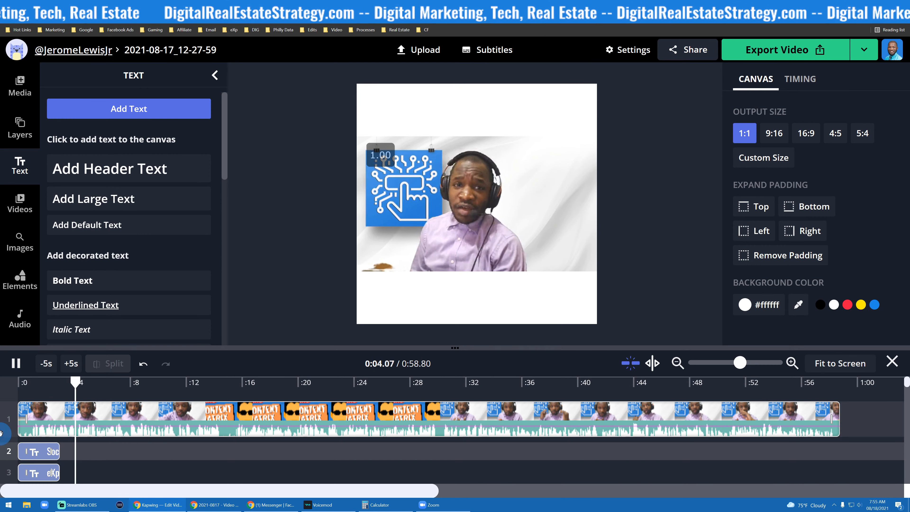
pyautogui.press('space')
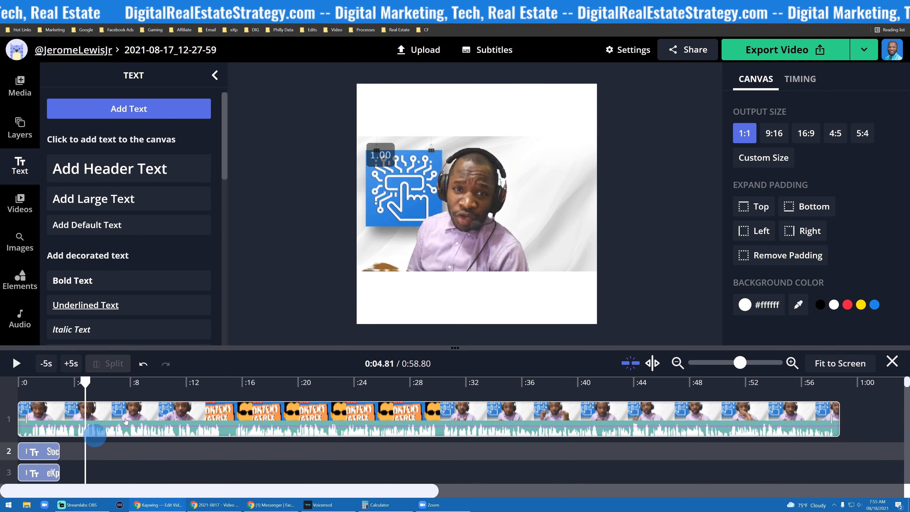
pyautogui.moveTo(52, 453); pyautogui.dragTo(840, 452)
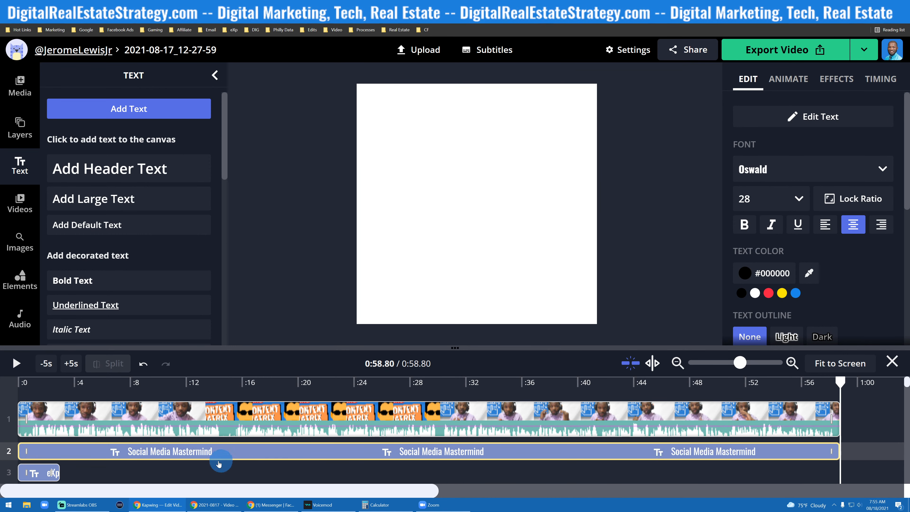
pyautogui.moveTo(50, 471); pyautogui.dragTo(832, 466)
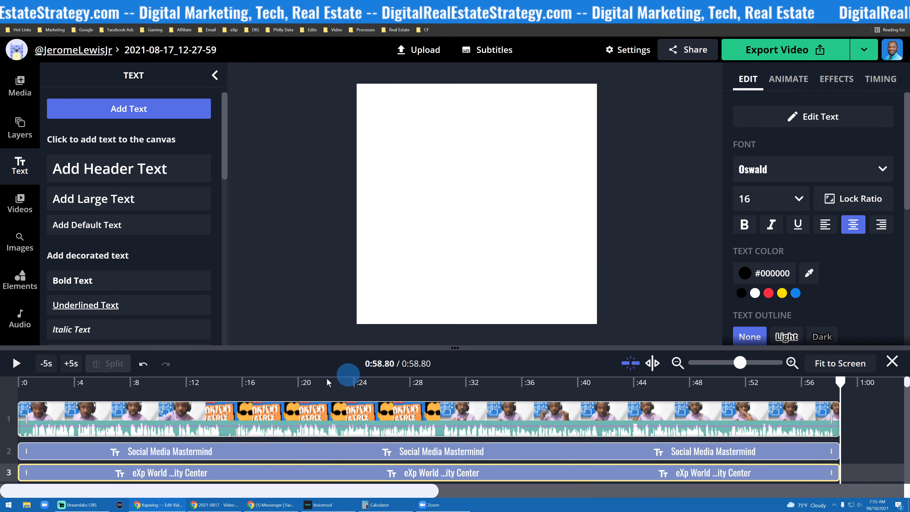
# - Play back the project to preview how the text overlays appear over the video
pyautogui.click(16, 363)
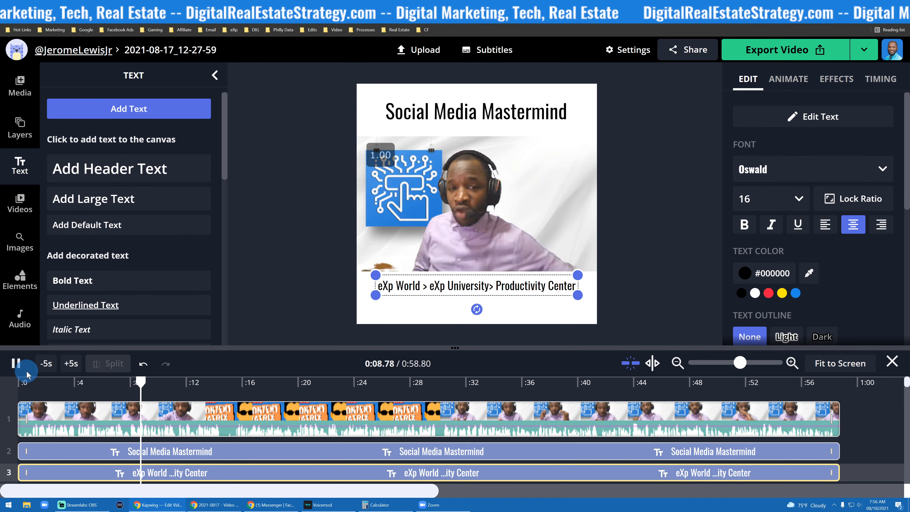
pyautogui.click(11, 369)
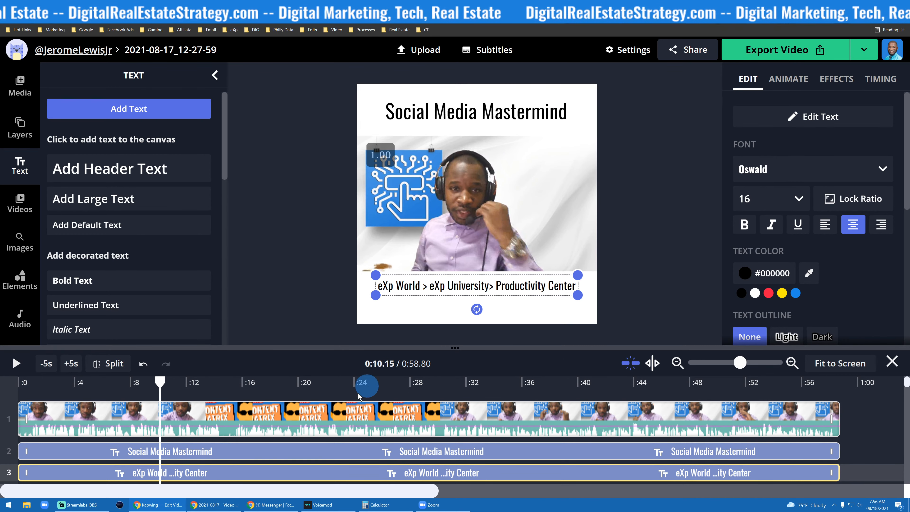
pyautogui.click(14, 364)
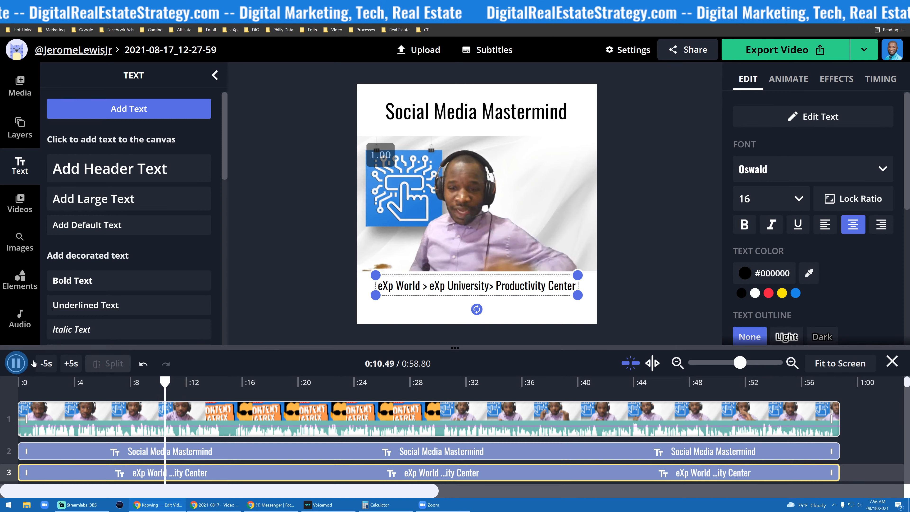
pyautogui.click(282, 283)
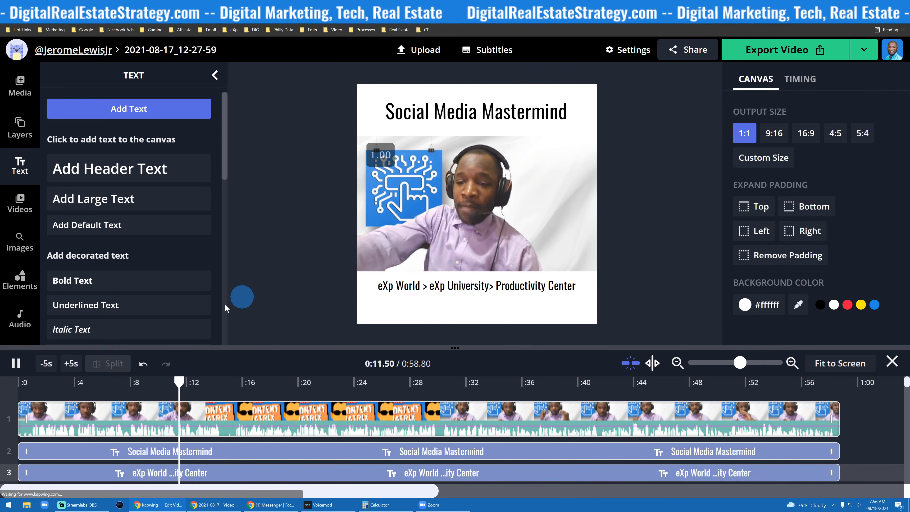
pyautogui.click(16, 364)
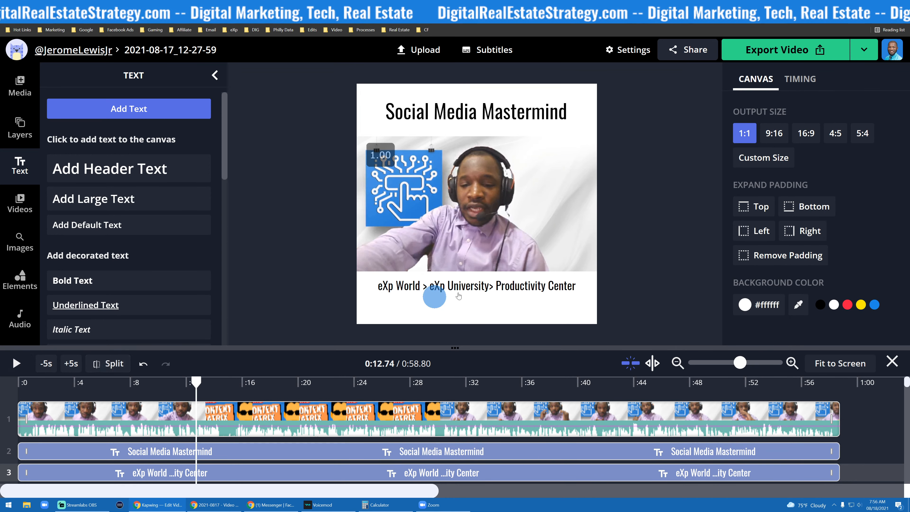
# - Extend the Every Thursday, 2pm EST clip to run to the end of the video
pyautogui.click(262, 474)
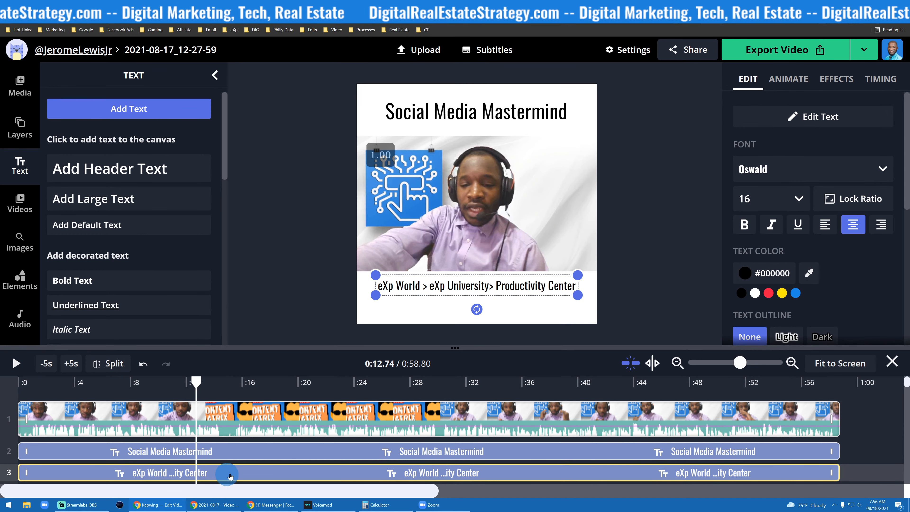
pyautogui.moveTo(196, 383); pyautogui.dragTo(1, 390)
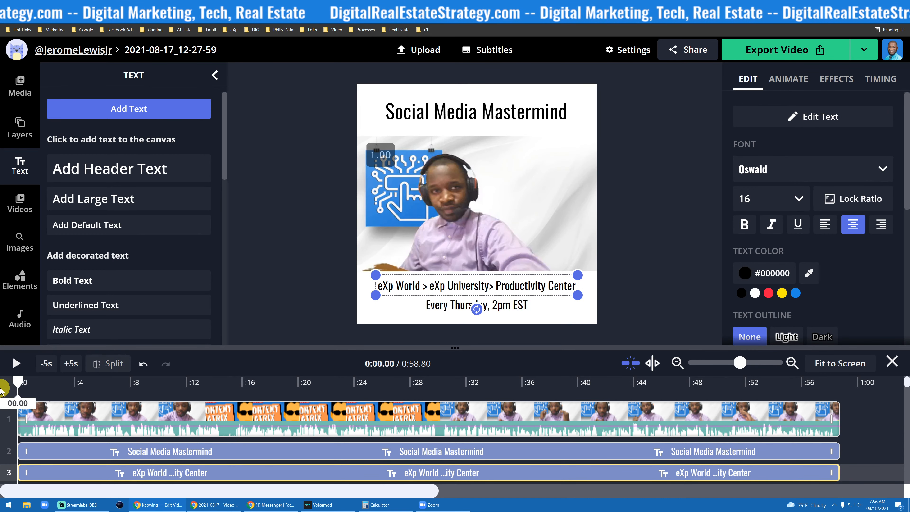
pyautogui.click(420, 305)
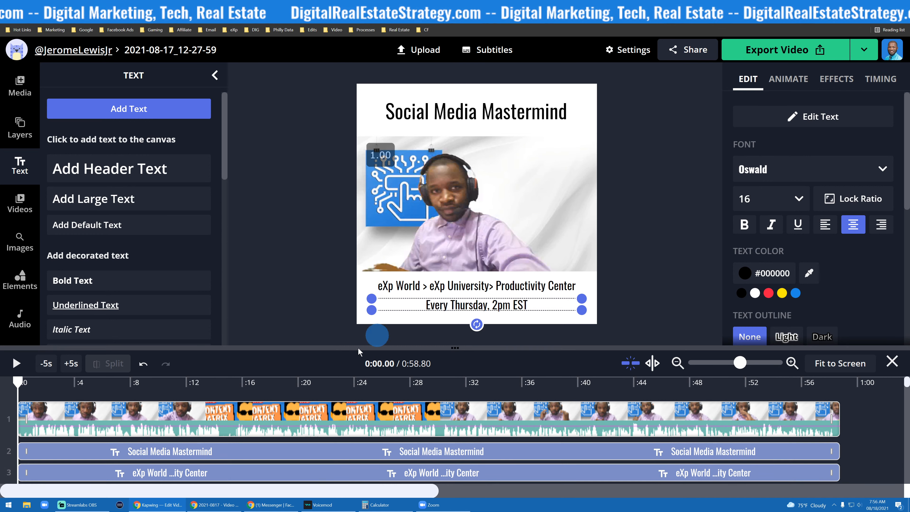
pyautogui.scroll(-2, 467, 395)
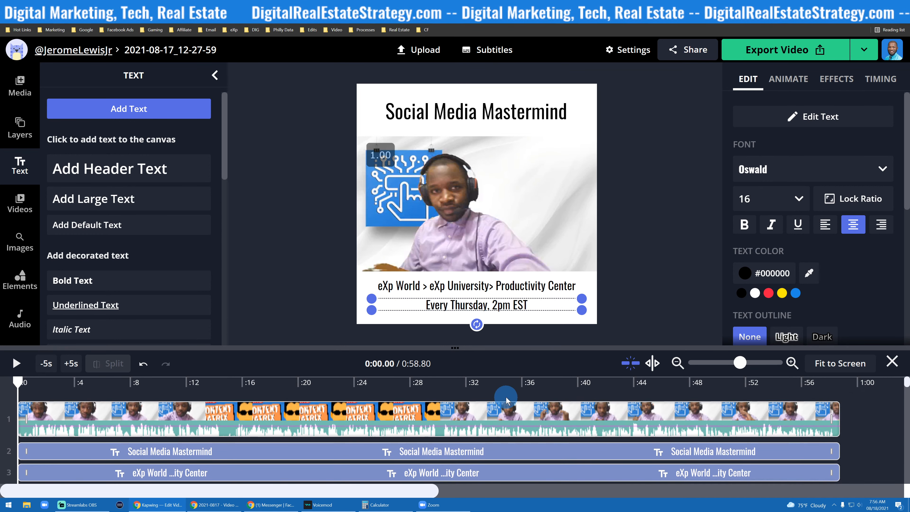
pyautogui.scroll(-4, 467, 396)
pyautogui.scroll(3, 376, 420)
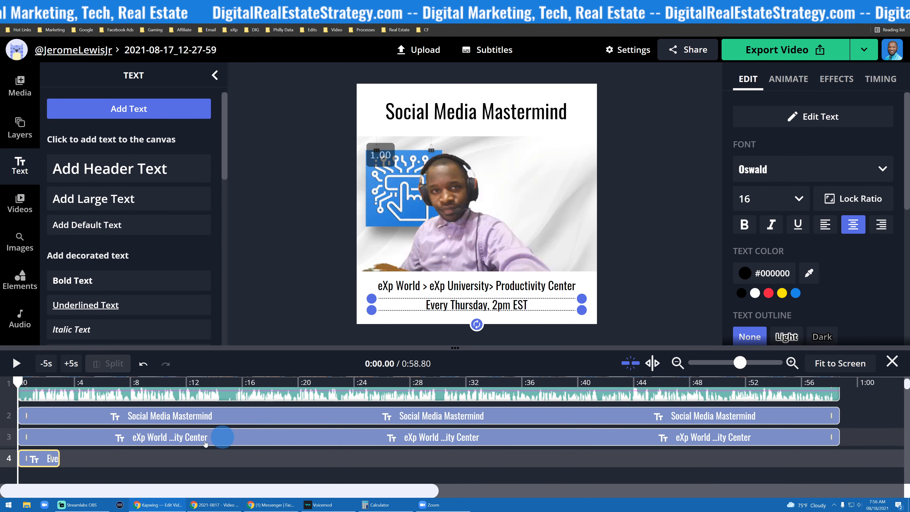
pyautogui.moveTo(52, 460); pyautogui.dragTo(828, 466)
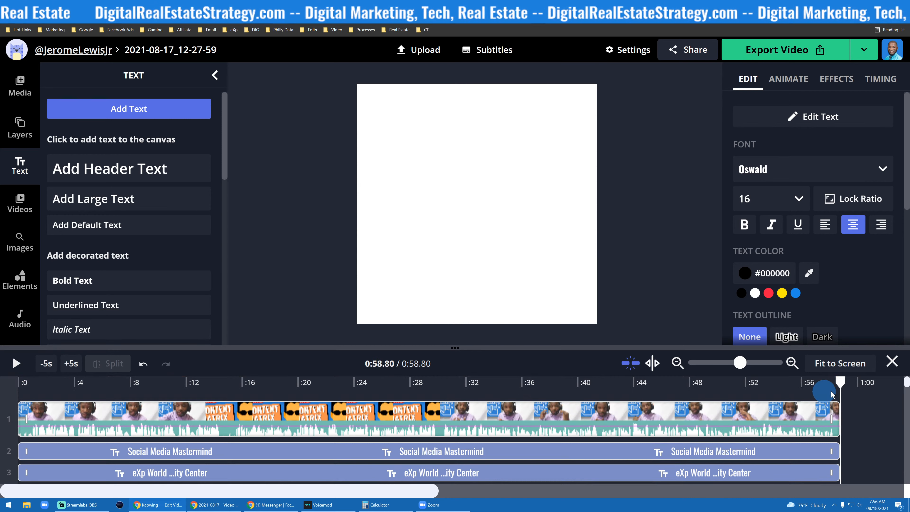
pyautogui.moveTo(836, 388); pyautogui.dragTo(18, 383)
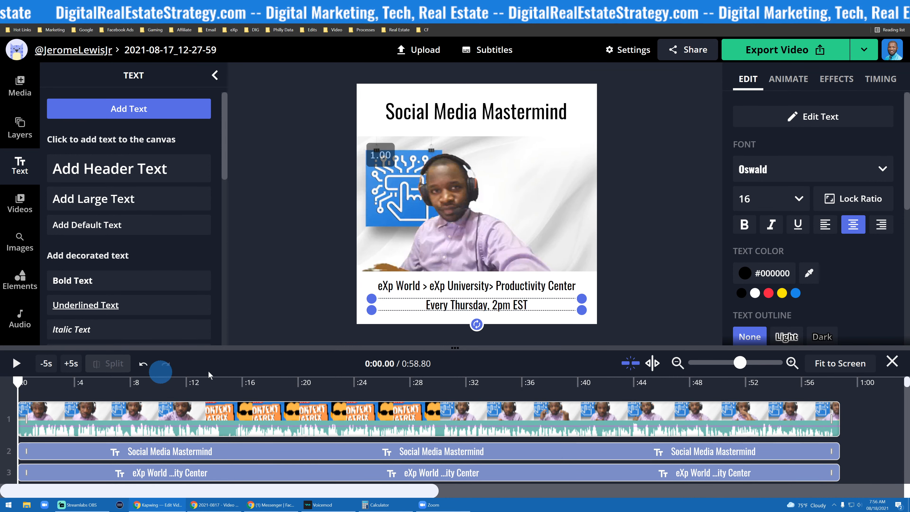
pyautogui.click(311, 223)
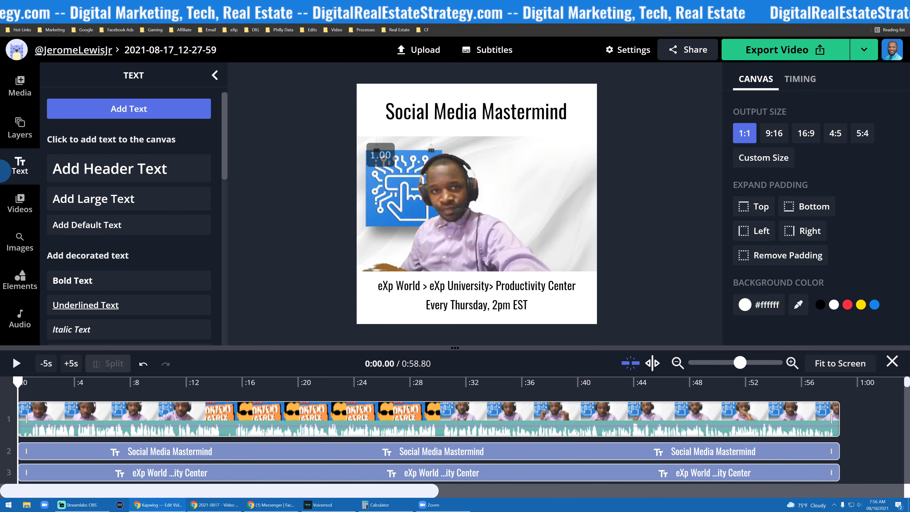
# - Open a new browser tab and search Google for exp branding
pyautogui.hotkey('ctrl', 't')
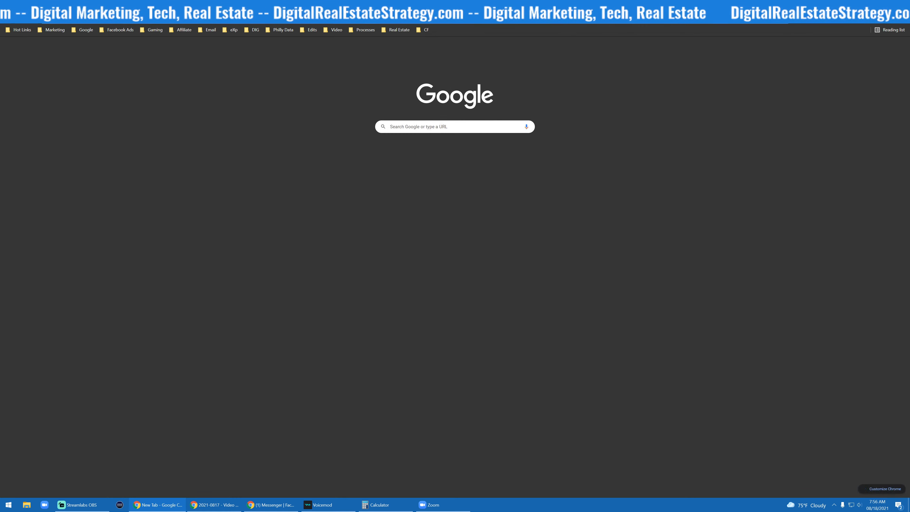
pyautogui.write('exp')
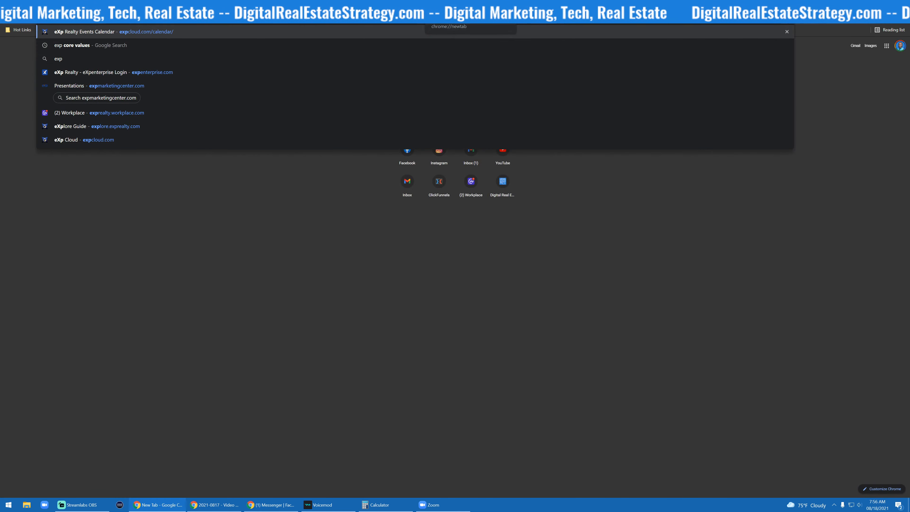
pyautogui.write(' branding')
pyautogui.press('Return')
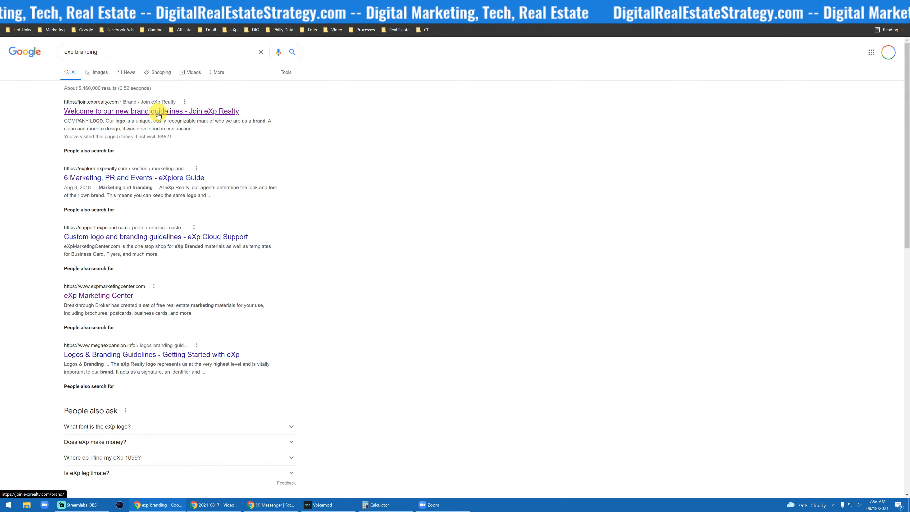
# - Open the eXp Realty brand guidelines PDF and scroll to its color palette page
pyautogui.click(152, 112)
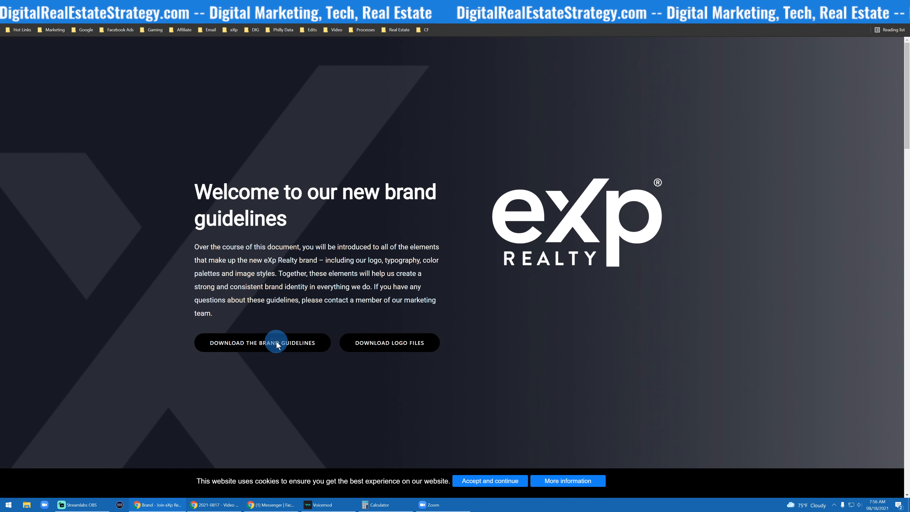
pyautogui.click(277, 343)
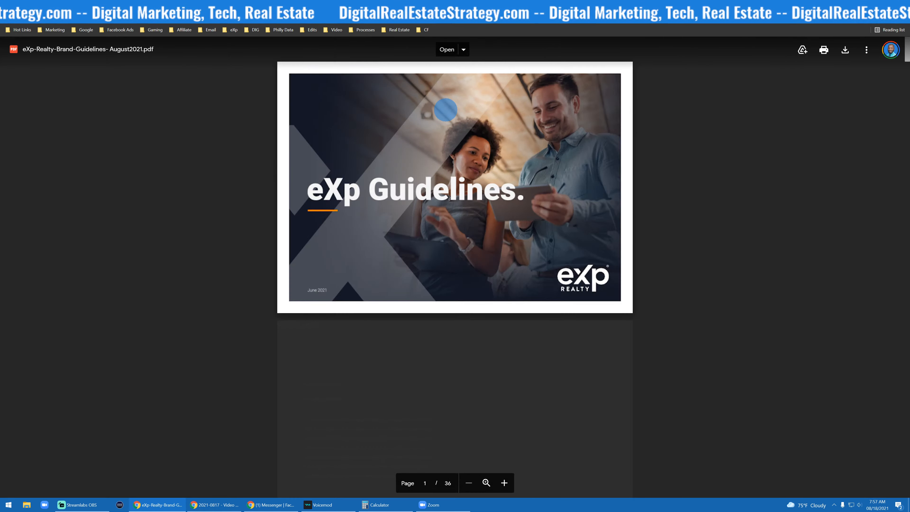
pyautogui.scroll(-20, 427, 226)
pyautogui.scroll(-10, 427, 230)
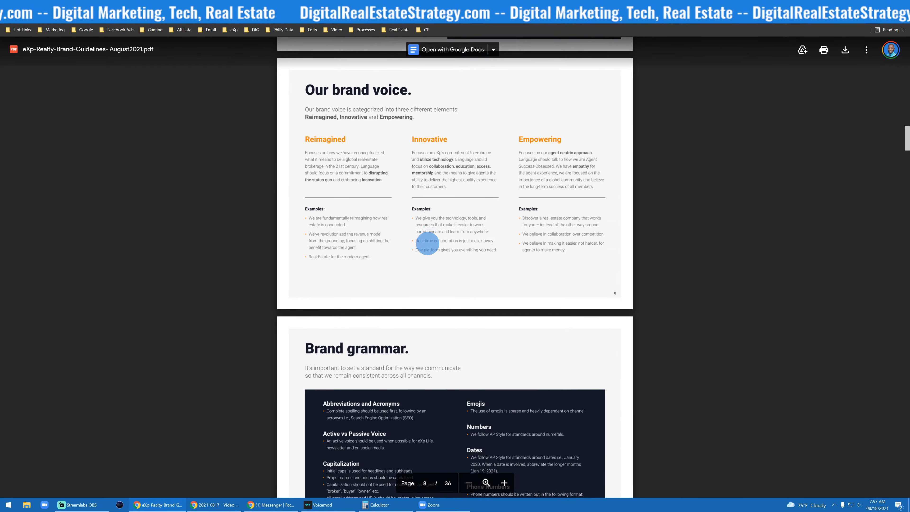
pyautogui.scroll(5, 426, 239)
pyautogui.scroll(-15, 428, 236)
pyautogui.scroll(-6, 432, 237)
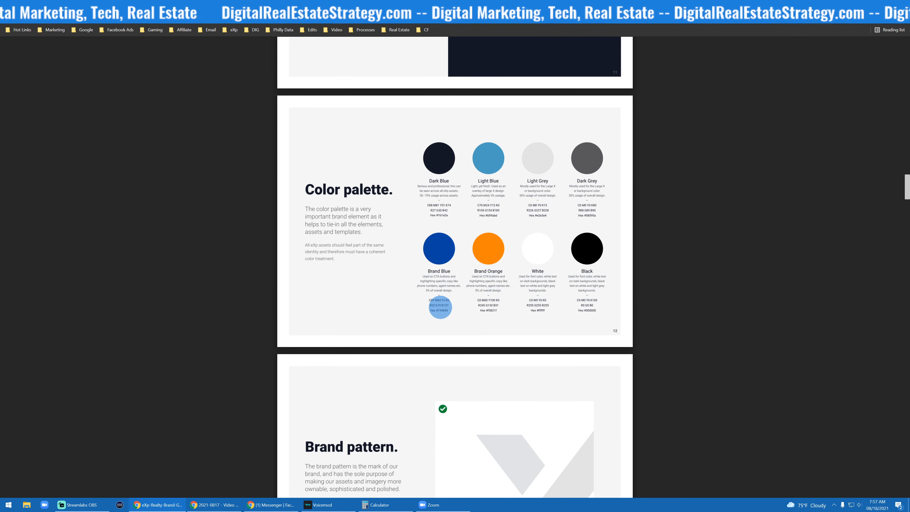
# - Copy the Brand Blue and Brand Orange hex codes from the color palette
pyautogui.doubleClick(442, 311)
pyautogui.press('super+c')
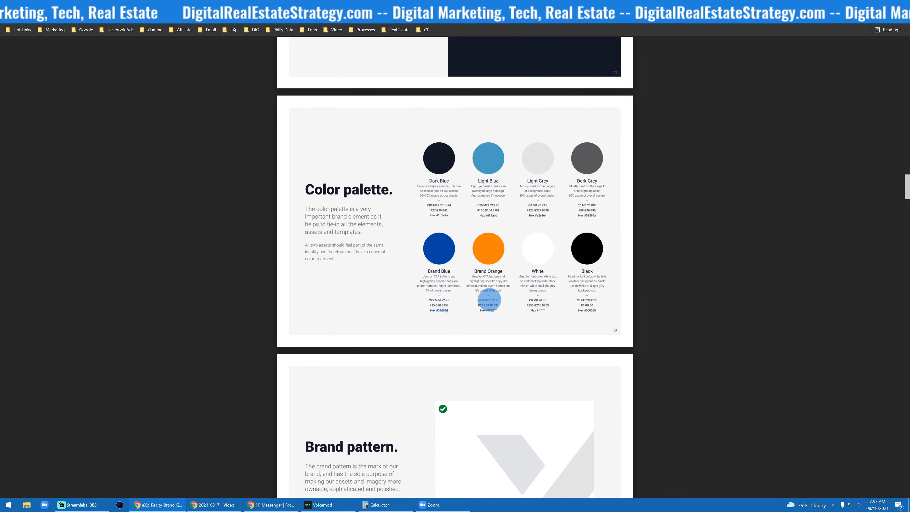
pyautogui.click(493, 310)
pyautogui.doubleClick(493, 309)
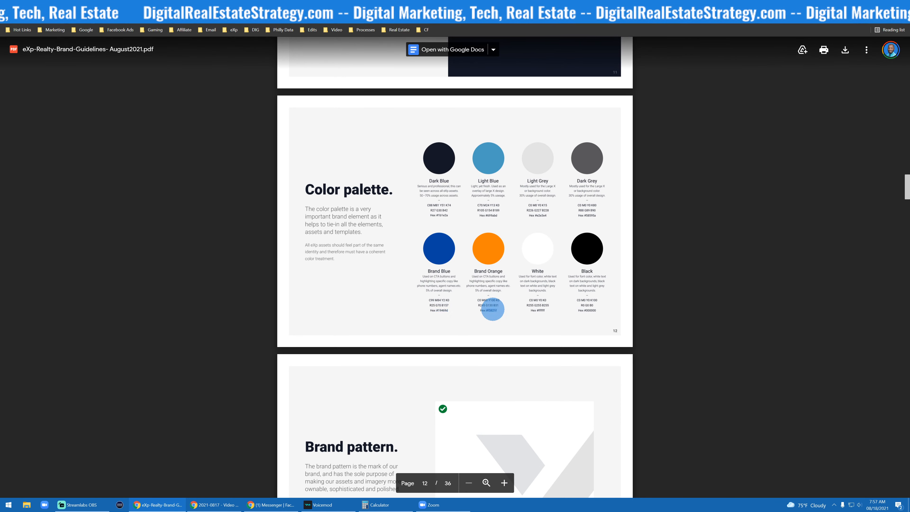
# - Set the canvas background color to the Brand Blue hex #19469D
pyautogui.click(273, 5)
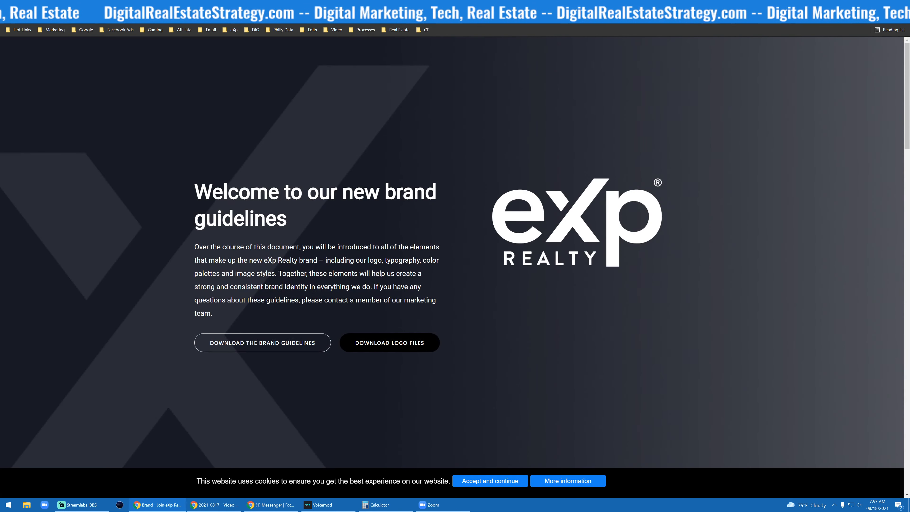
pyautogui.click(193, 6)
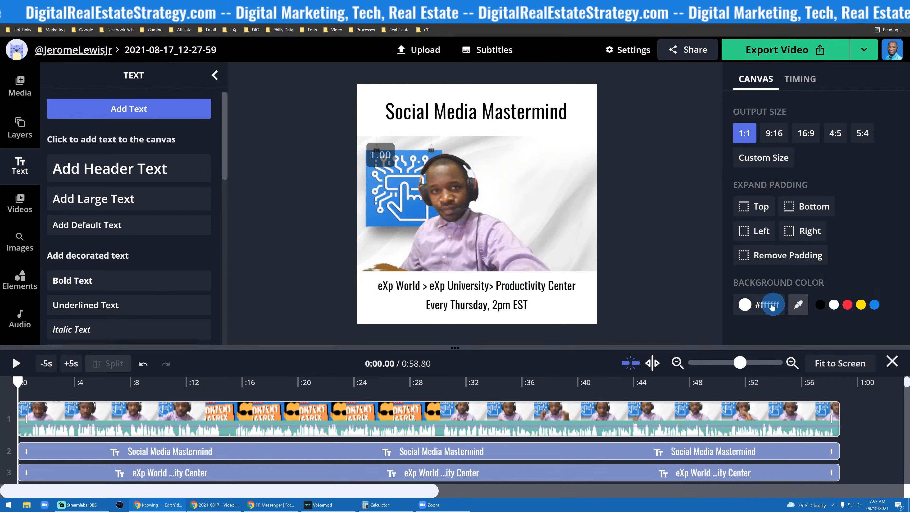
pyautogui.click(764, 305)
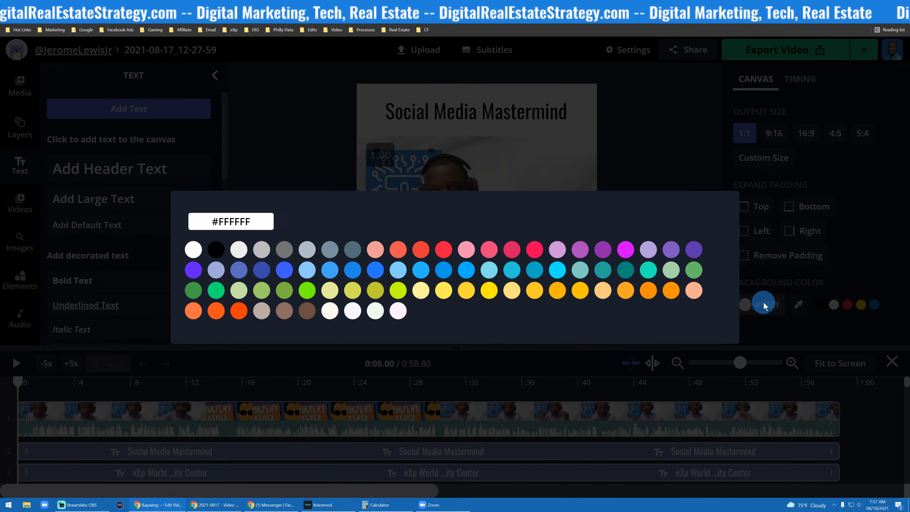
pyautogui.doubleClick(261, 222)
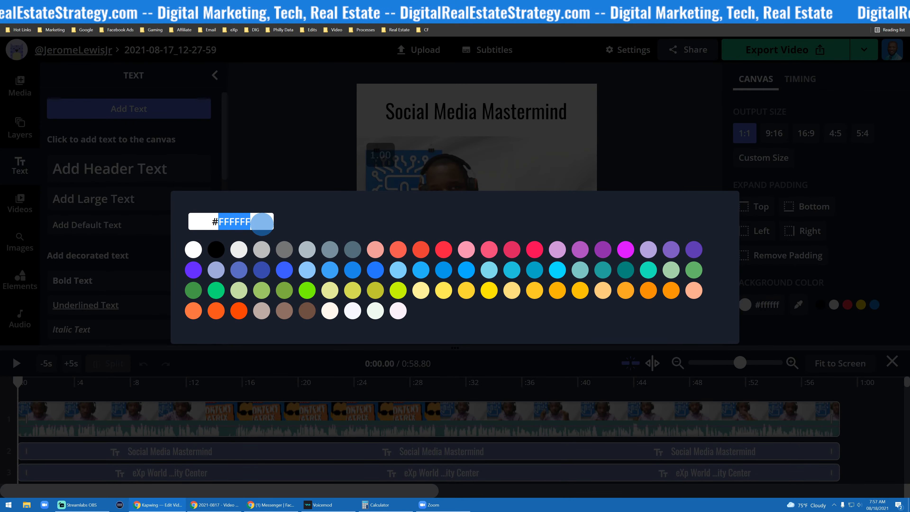
pyautogui.press('super+v')
pyautogui.click(252, 280)
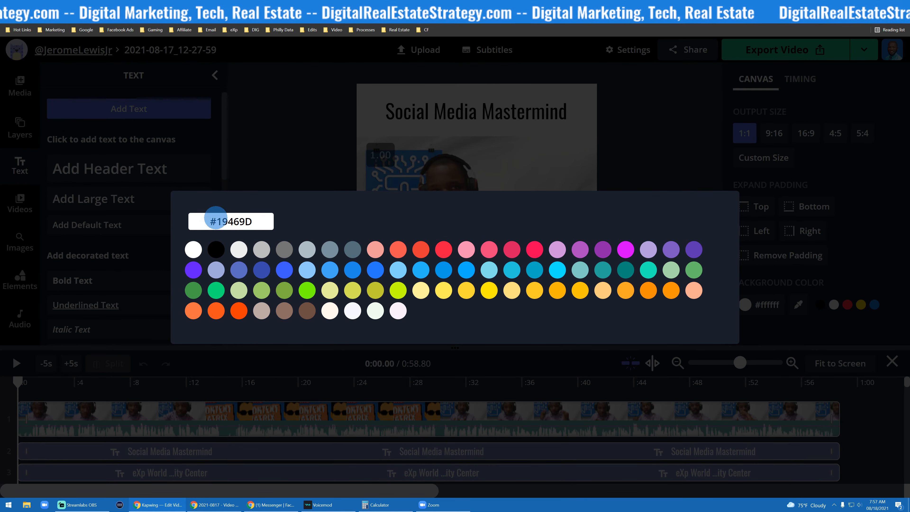
pyautogui.click(294, 169)
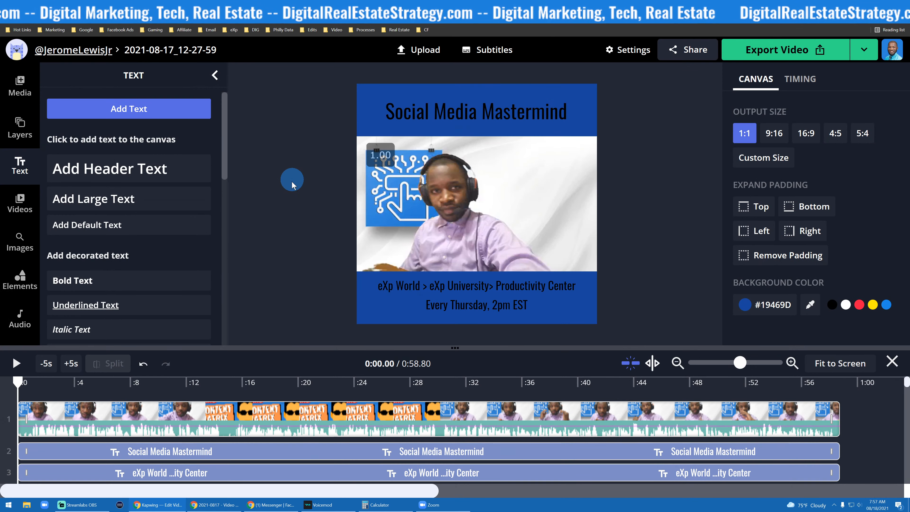
# - Set the Social Media Mastermind title's text color to the Brand Orange hex #F5821F
pyautogui.click(443, 123)
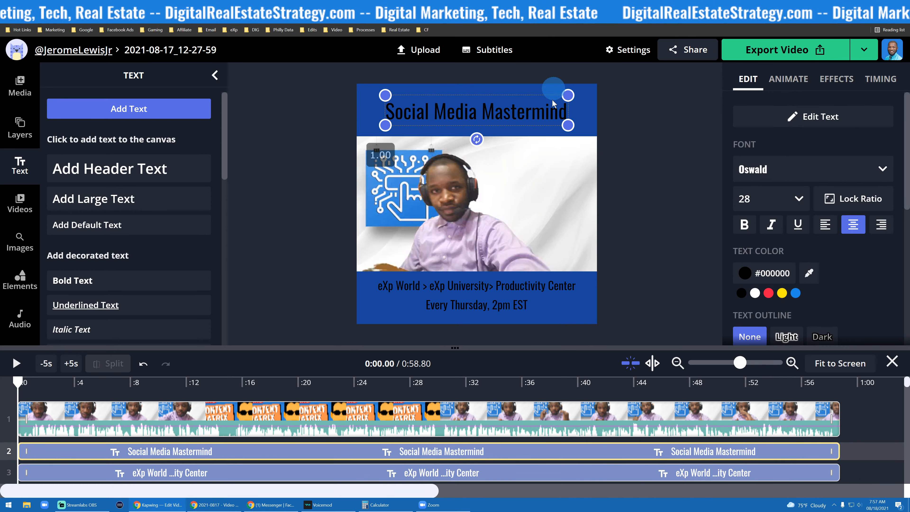
pyautogui.scroll(-2, 811, 201)
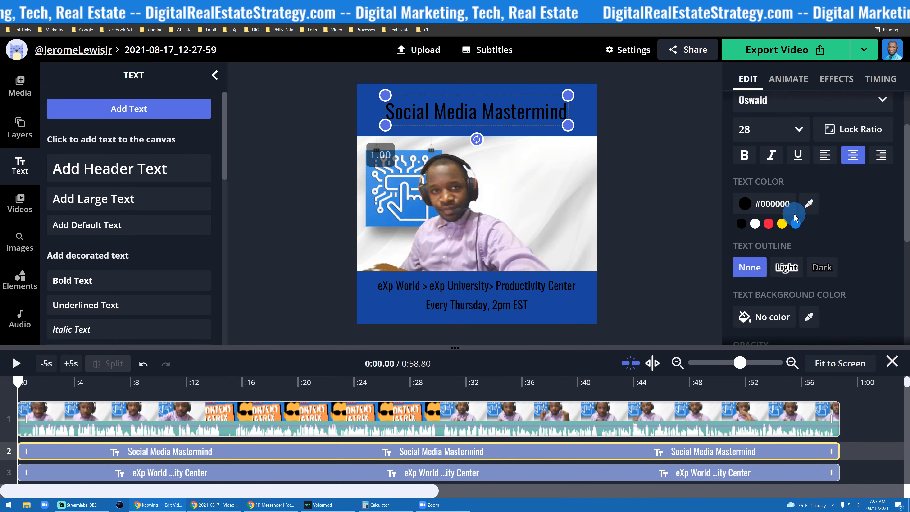
pyautogui.click(782, 201)
pyautogui.click(249, 218)
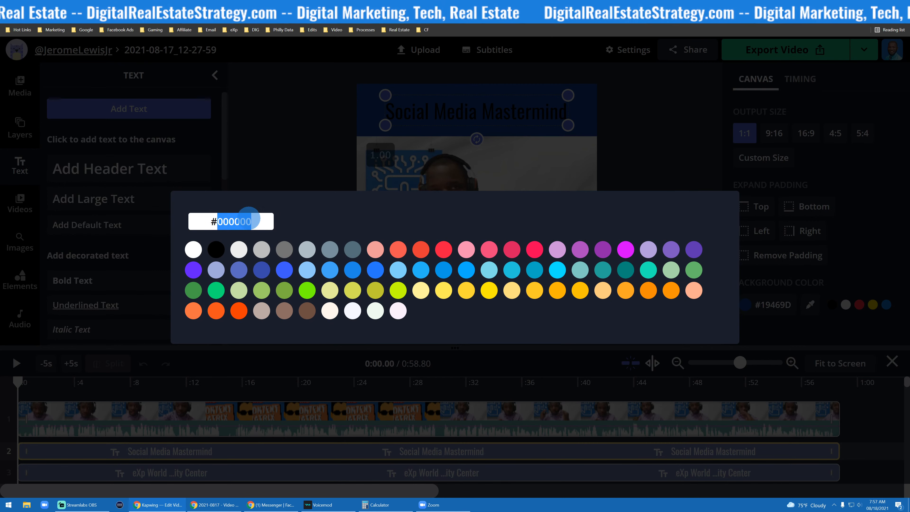
pyautogui.press('super+v')
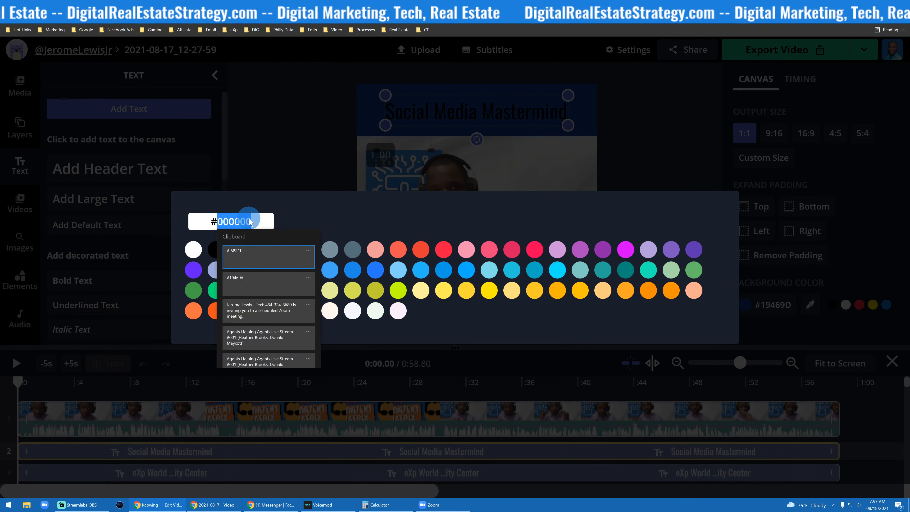
pyautogui.click(242, 254)
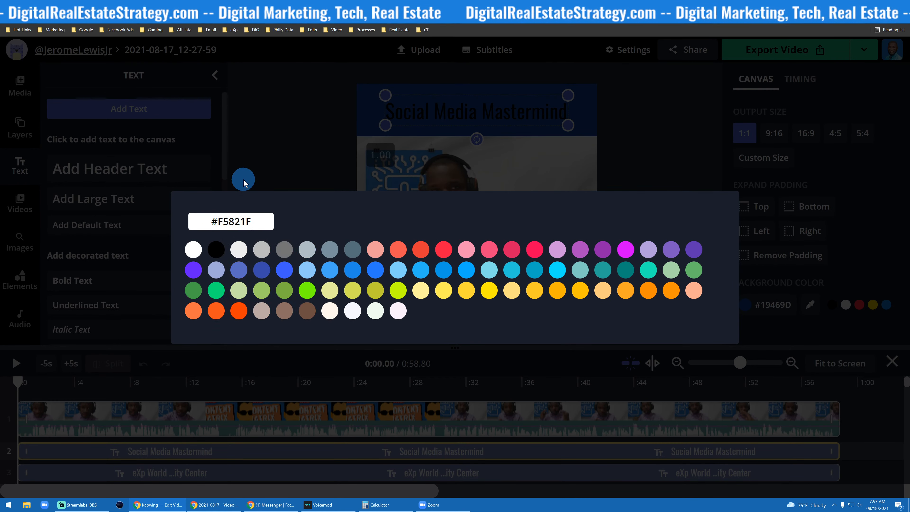
pyautogui.click(282, 148)
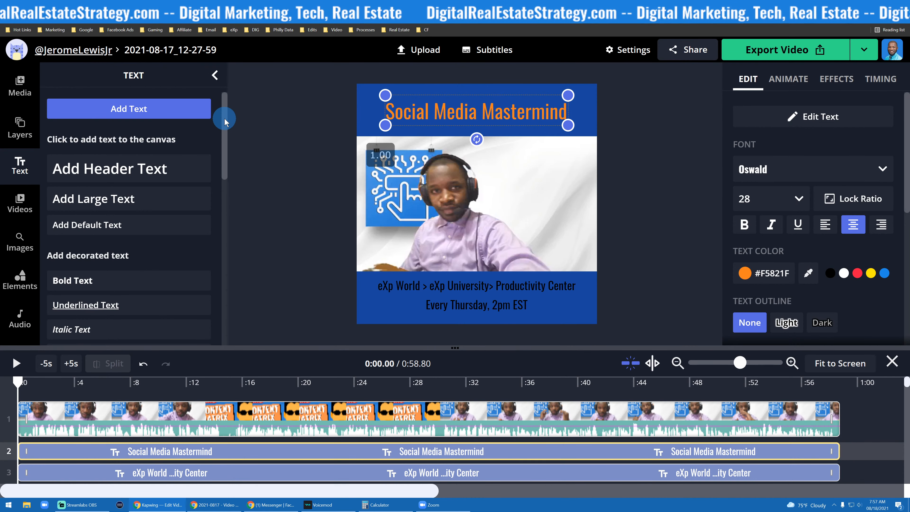
# - Try the Fredoka One font on the title, then switch it back to Oswald
pyautogui.click(272, 128)
pyautogui.click(448, 117)
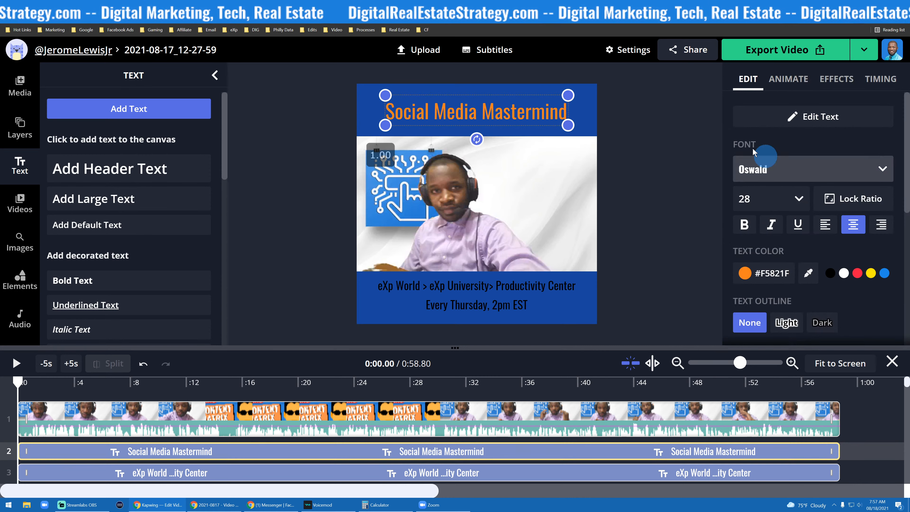
pyautogui.click(497, 120)
pyautogui.click(779, 222)
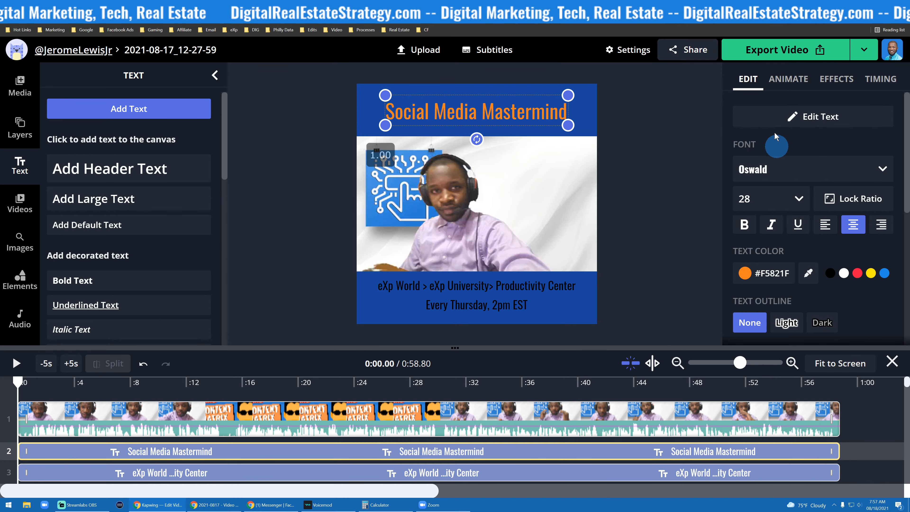
pyautogui.click(803, 169)
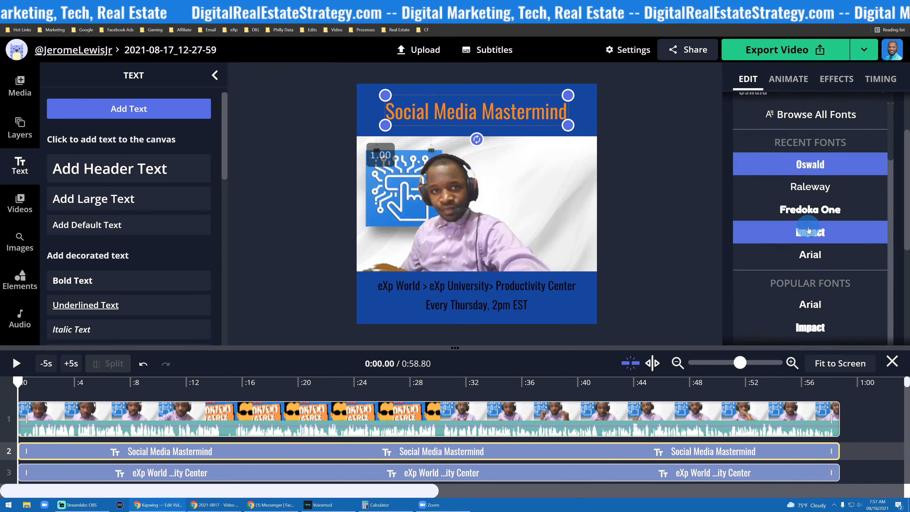
pyautogui.click(796, 216)
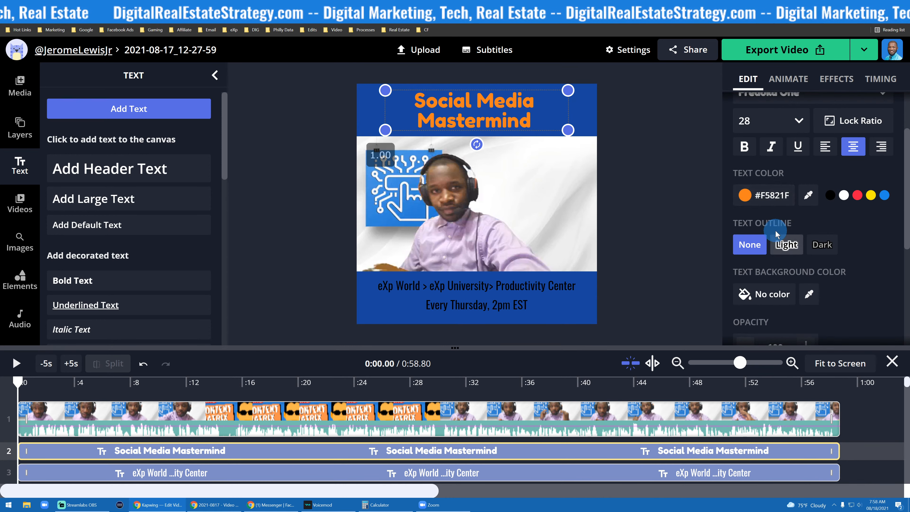
pyautogui.scroll(2, 775, 215)
pyautogui.click(773, 168)
pyautogui.scroll(1, 783, 213)
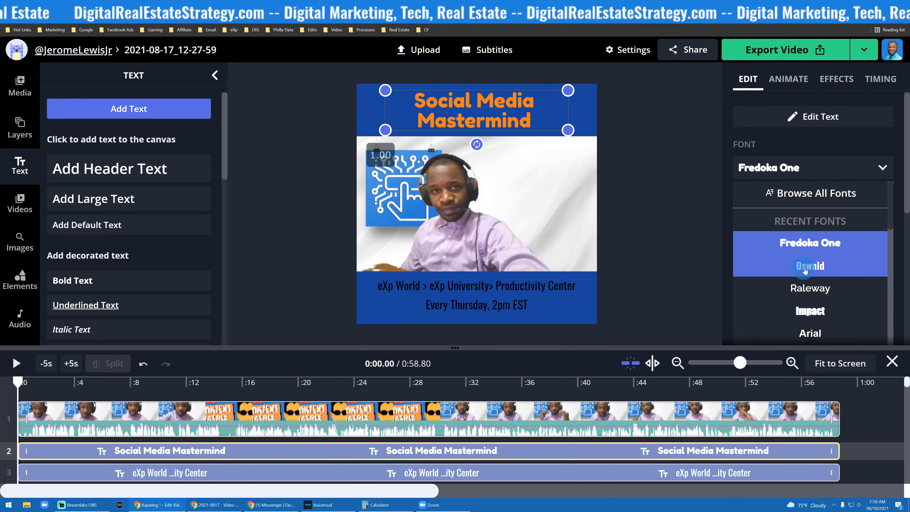
pyautogui.click(806, 269)
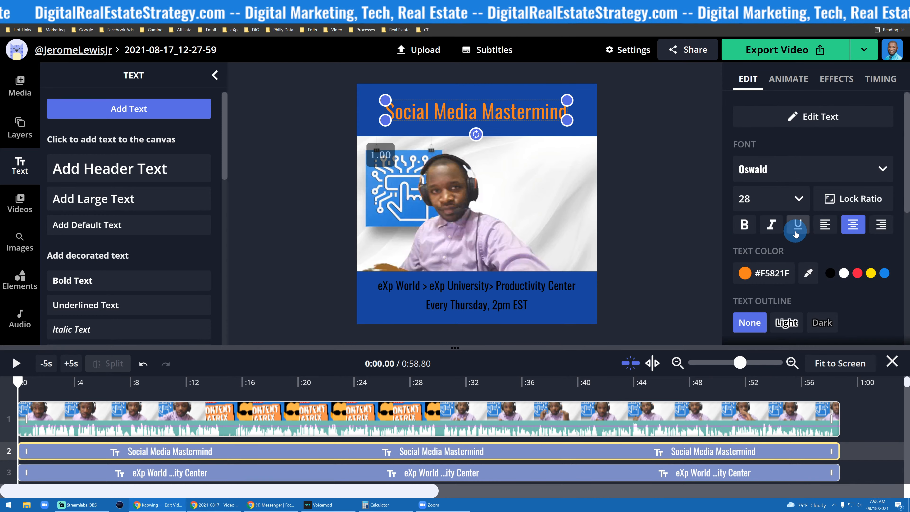
# - Try Light and Dark text outlines on the title, ending with no outline
pyautogui.scroll(-2, 813, 217)
pyautogui.scroll(2, 813, 217)
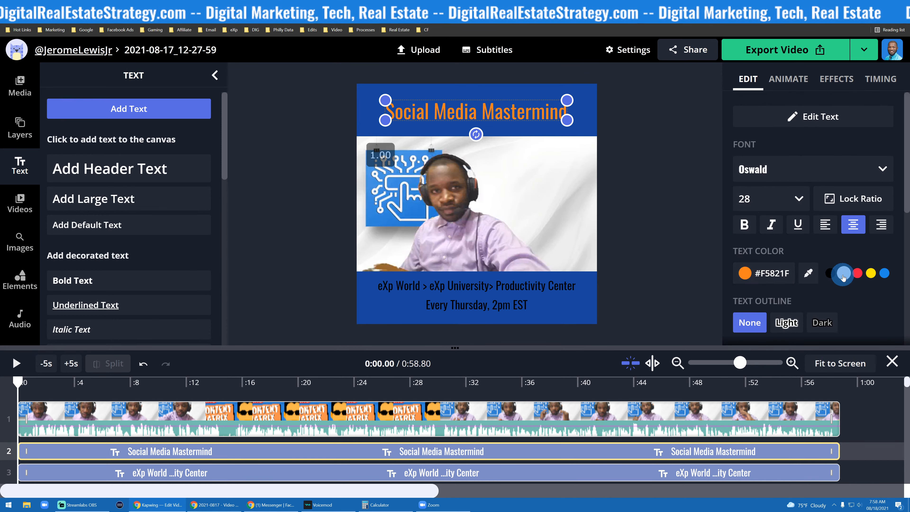
pyautogui.scroll(-2, 746, 233)
pyautogui.click(790, 258)
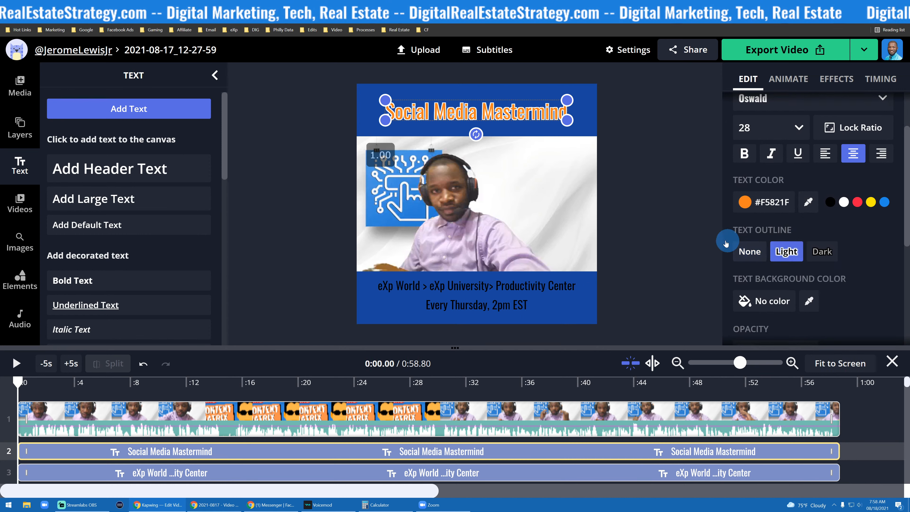
pyautogui.click(749, 253)
pyautogui.click(785, 252)
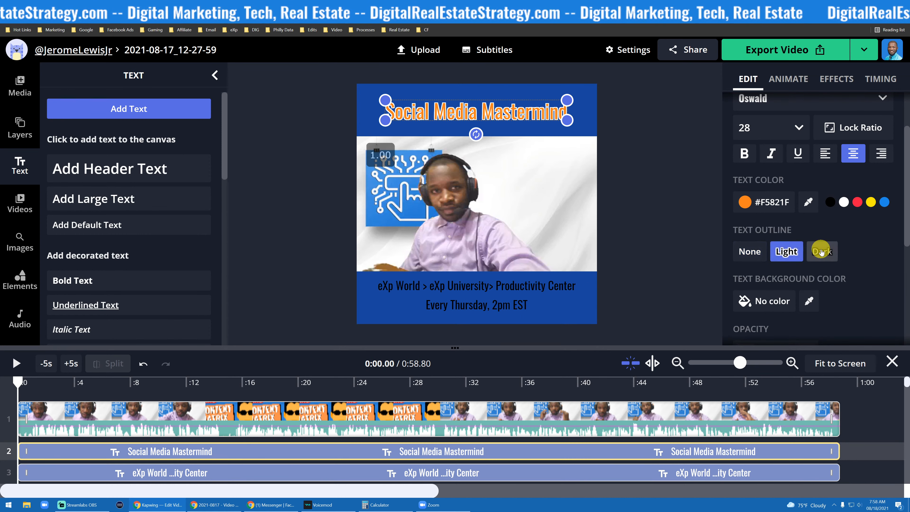
pyautogui.click(822, 251)
pyautogui.click(759, 253)
pyautogui.click(822, 252)
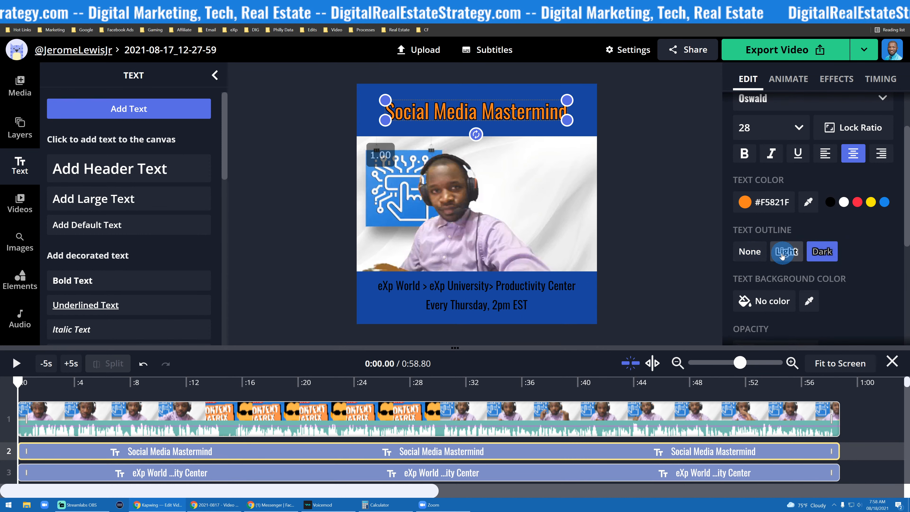
pyautogui.click(756, 250)
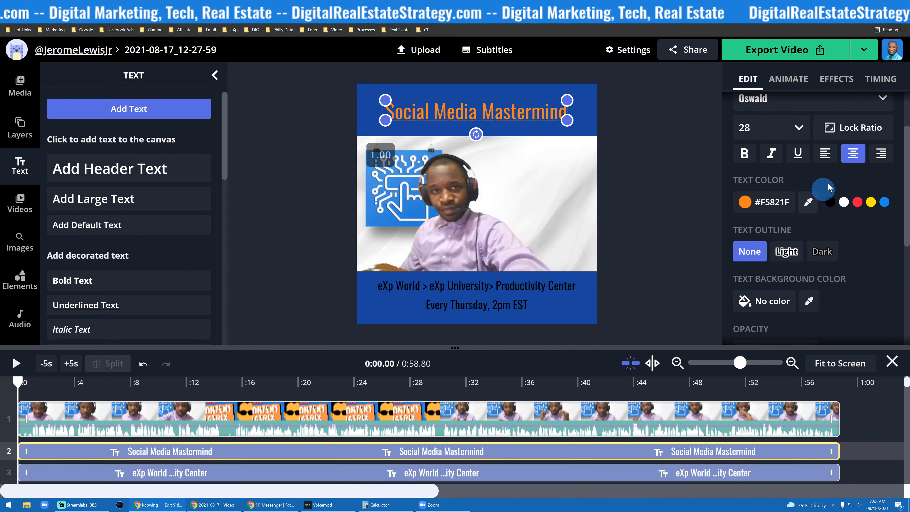
# - Apply a Drop Shadow effect to the title text
pyautogui.scroll(2, 785, 183)
pyautogui.click(792, 88)
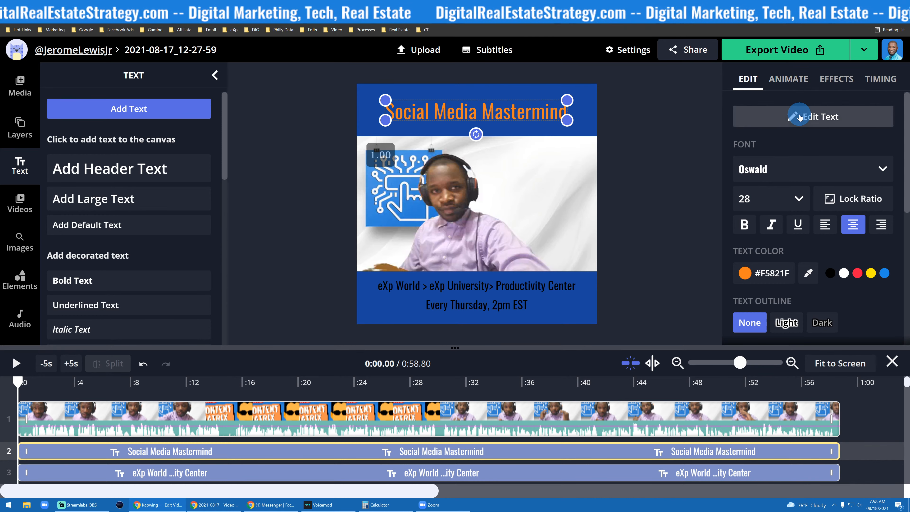
pyautogui.scroll(-5, 799, 162)
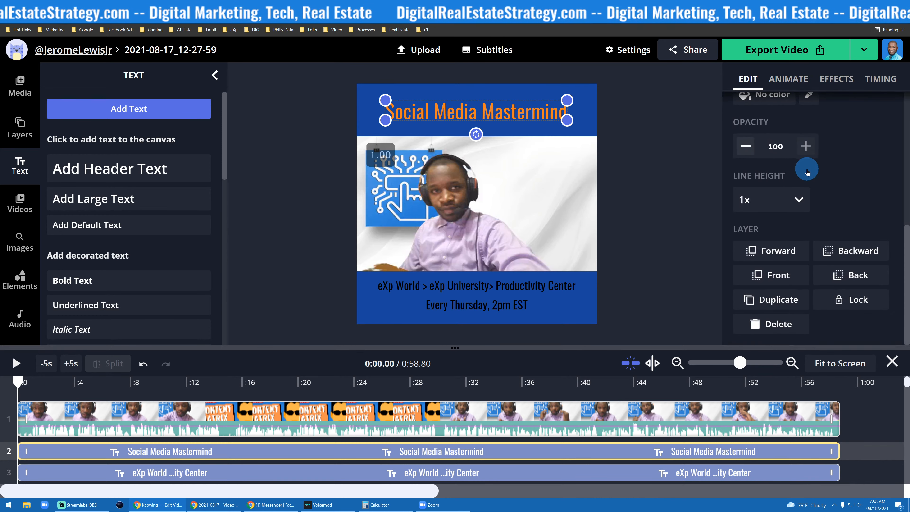
pyautogui.scroll(6, 805, 151)
pyautogui.click(789, 82)
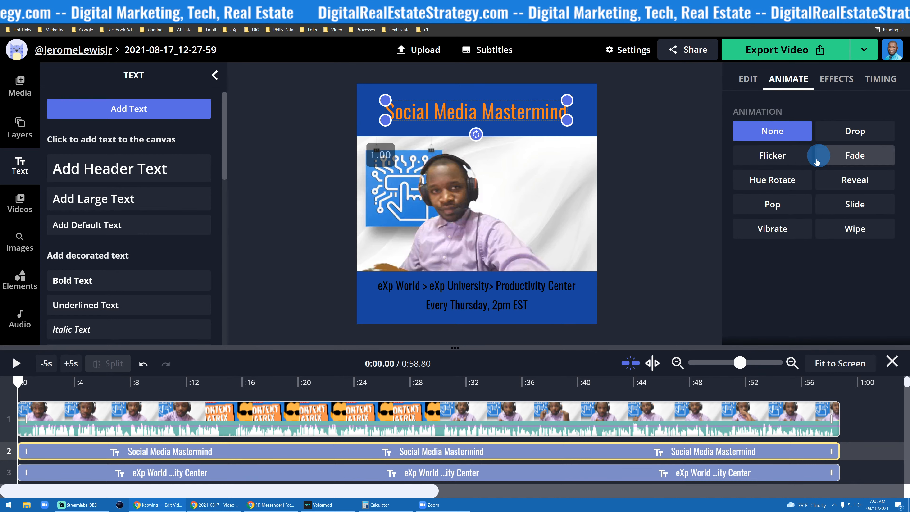
pyautogui.click(838, 80)
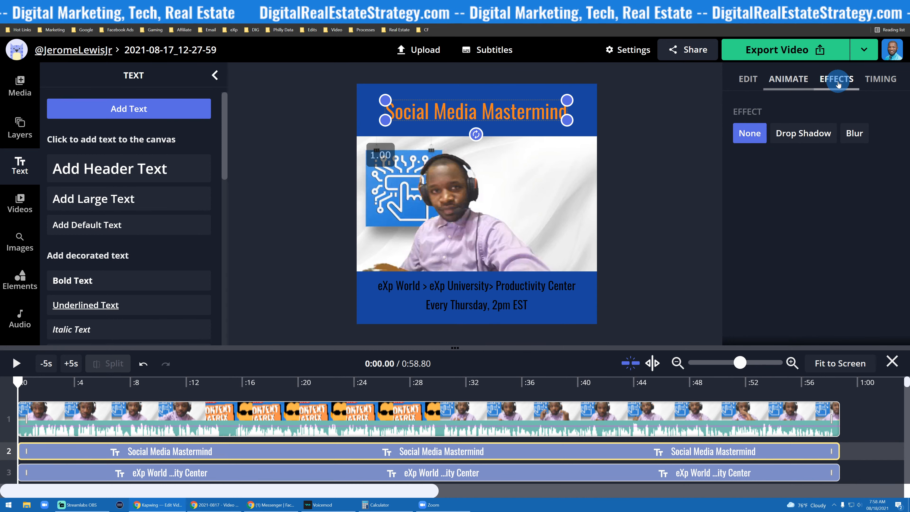
pyautogui.click(801, 134)
# - Enlarge the title box so the text spans the full width of the blue band
pyautogui.click(407, 132)
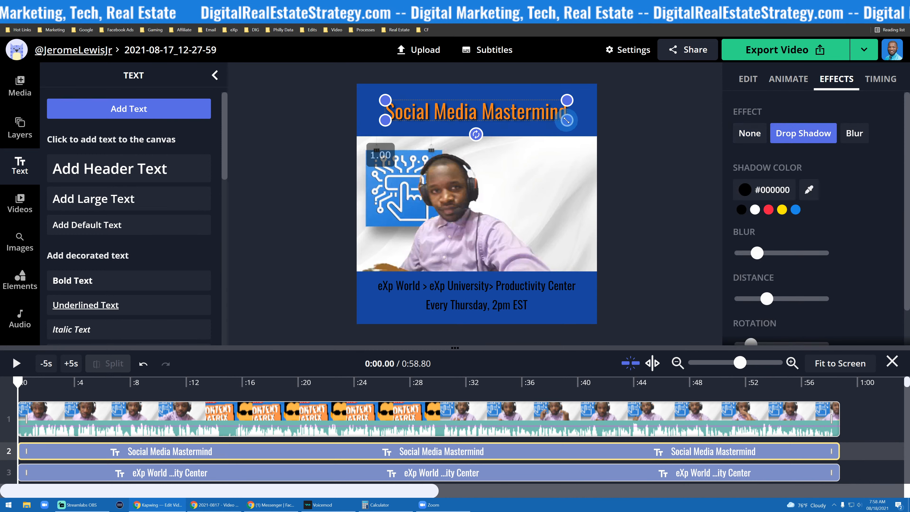
pyautogui.moveTo(567, 120); pyautogui.dragTo(590, 133)
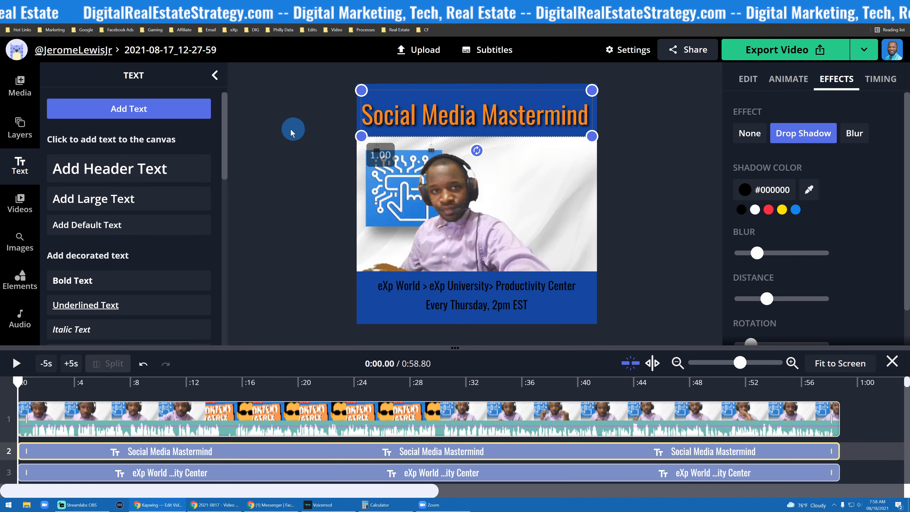
pyautogui.click(291, 129)
# - Nudge the title slightly upward within the blue band at the top of the canvas
pyautogui.moveTo(461, 125); pyautogui.dragTo(462, 122)
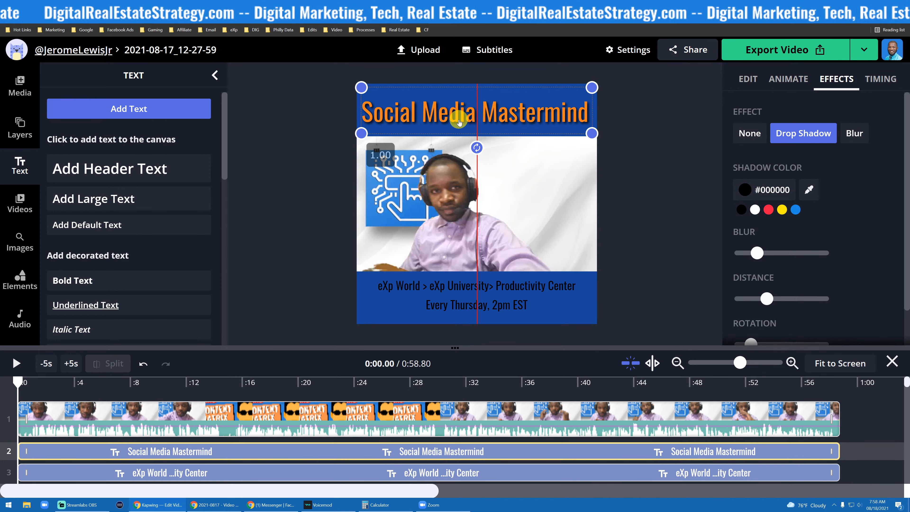
pyautogui.click(282, 224)
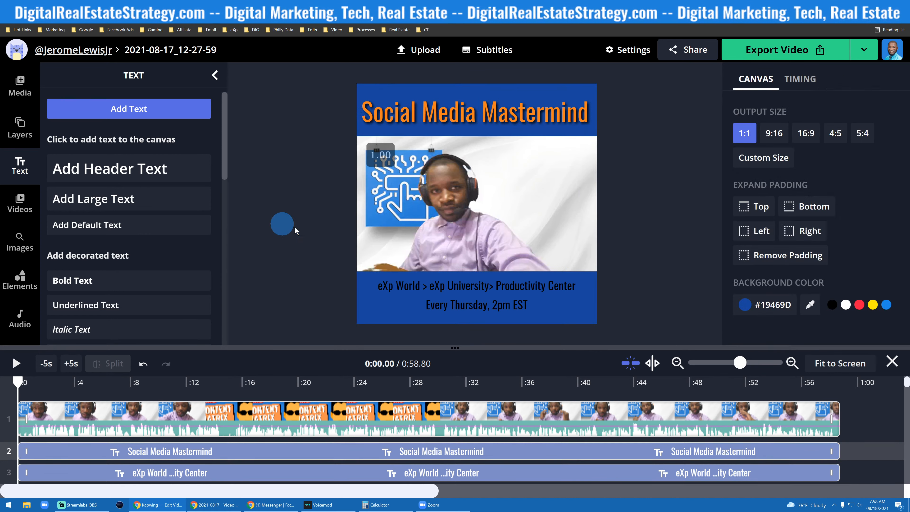
pyautogui.click(481, 292)
pyautogui.click(467, 306)
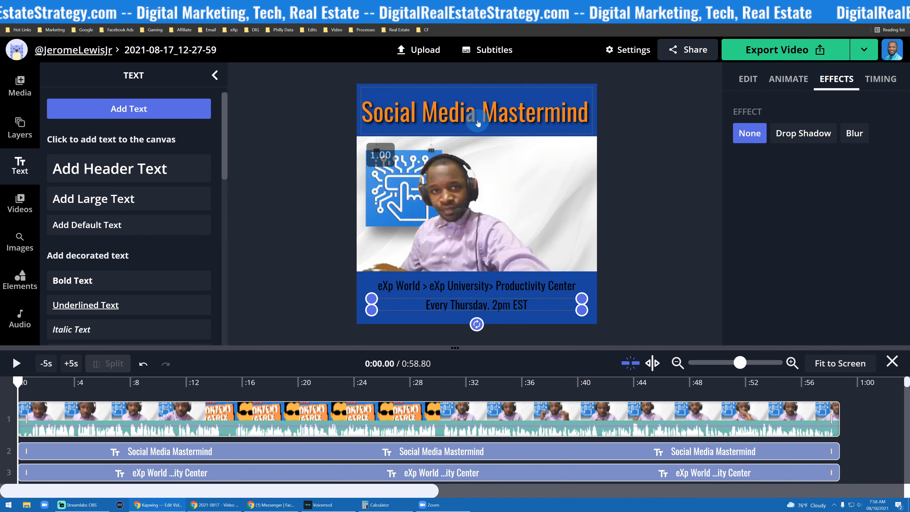
pyautogui.moveTo(477, 121); pyautogui.dragTo(478, 117)
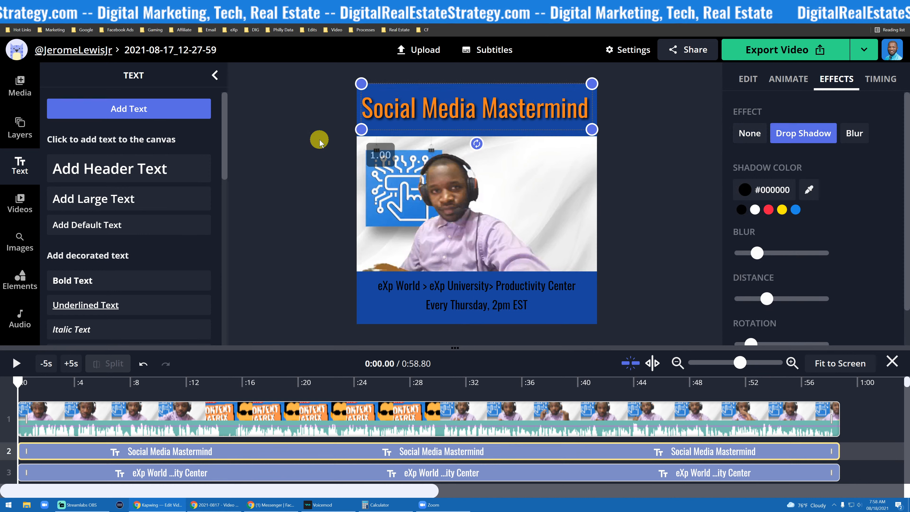
pyautogui.click(492, 132)
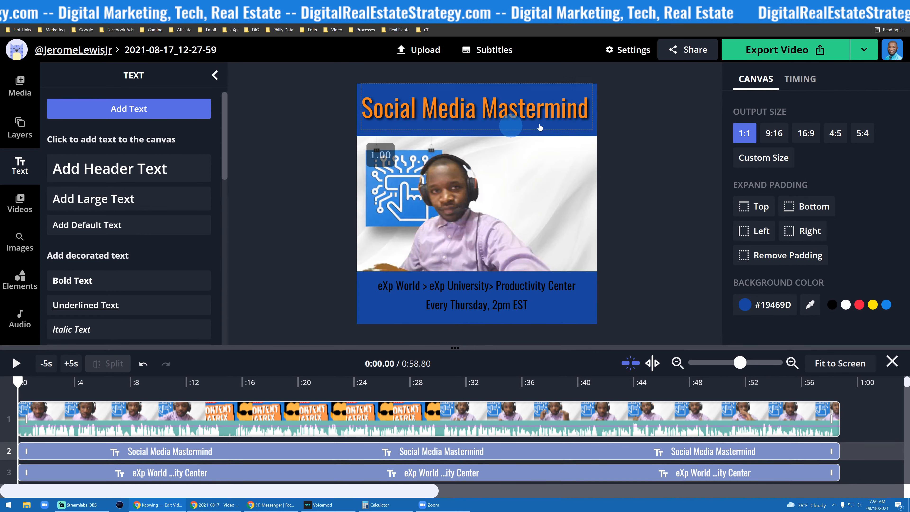
pyautogui.click(518, 107)
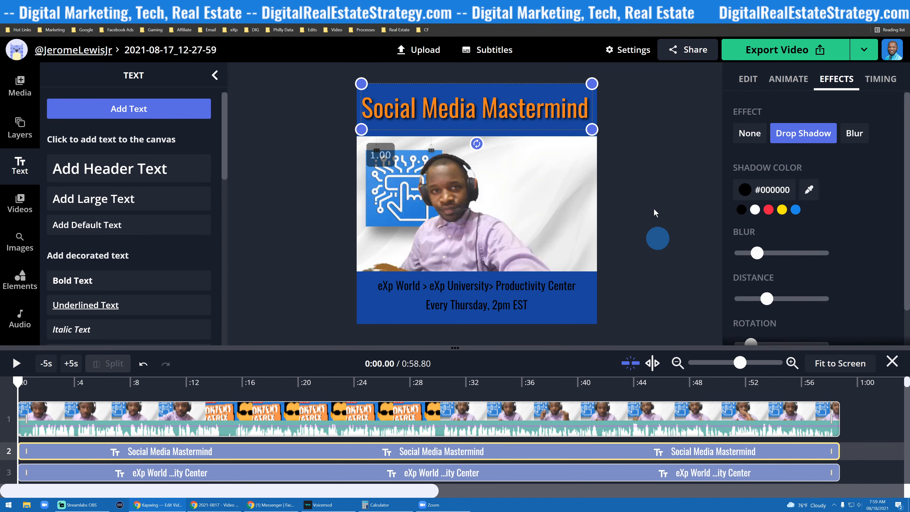
pyautogui.scroll(-2, 769, 160)
pyautogui.scroll(2, 784, 202)
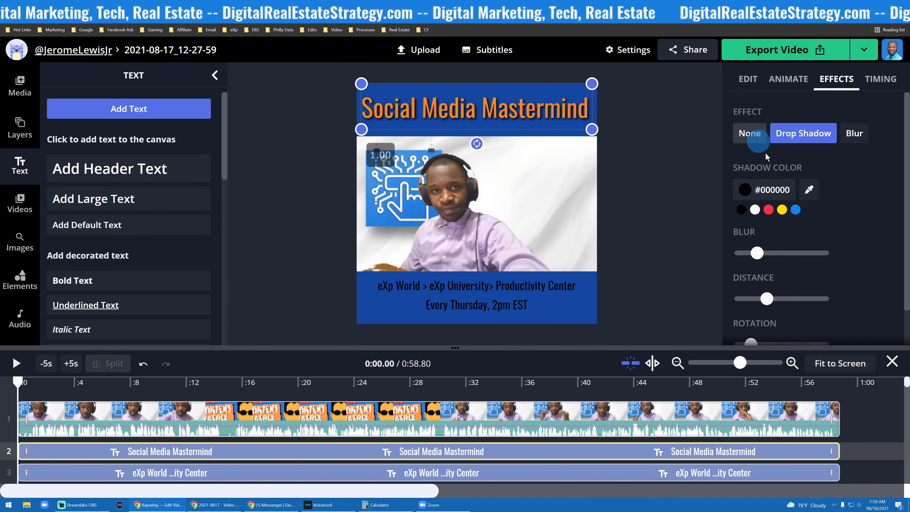
pyautogui.scroll(-1, 756, 181)
pyautogui.scroll(1, 750, 142)
# - Duplicate the Social Media Mastermind title text
pyautogui.click(638, 144)
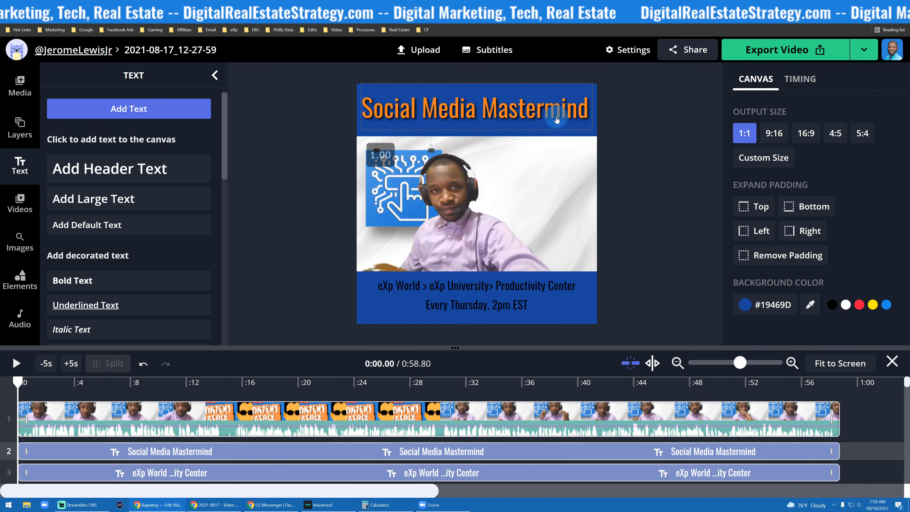
pyautogui.click(558, 118)
pyautogui.scroll(-2, 789, 150)
pyautogui.scroll(1, 806, 211)
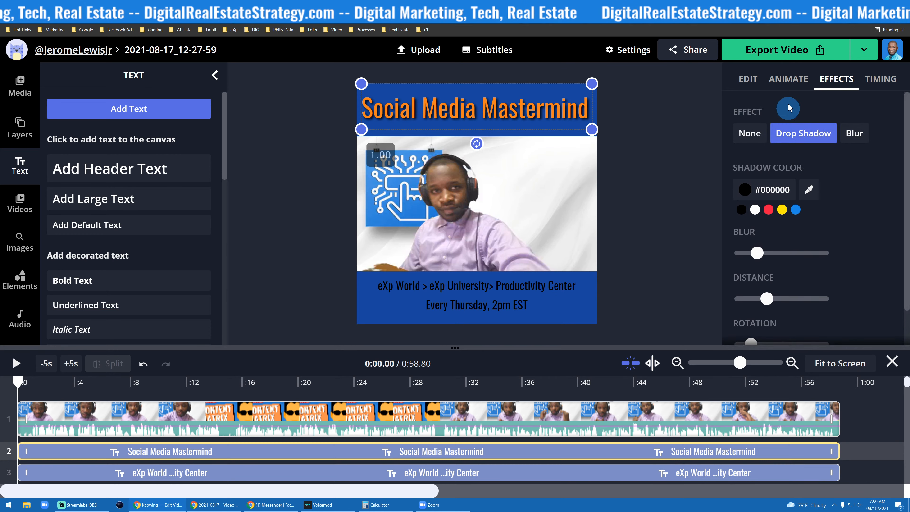
pyautogui.click(748, 79)
pyautogui.scroll(-5, 789, 214)
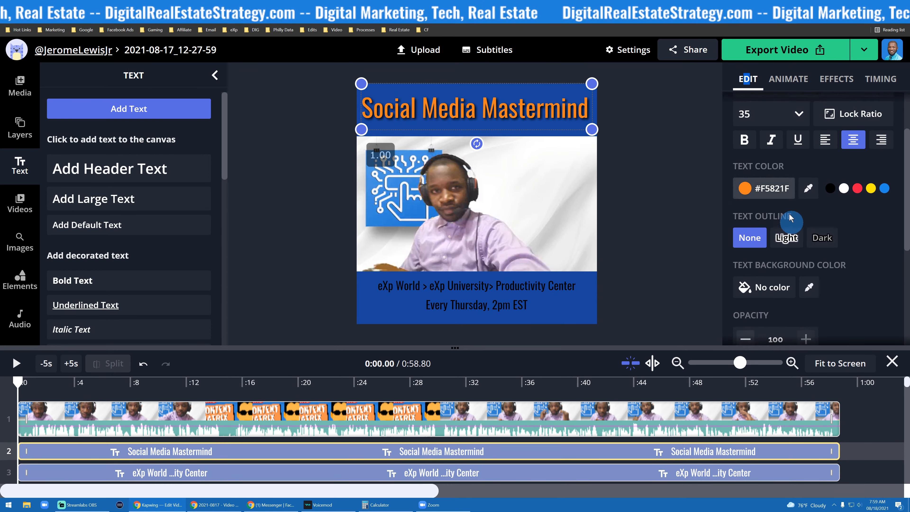
pyautogui.click(850, 273)
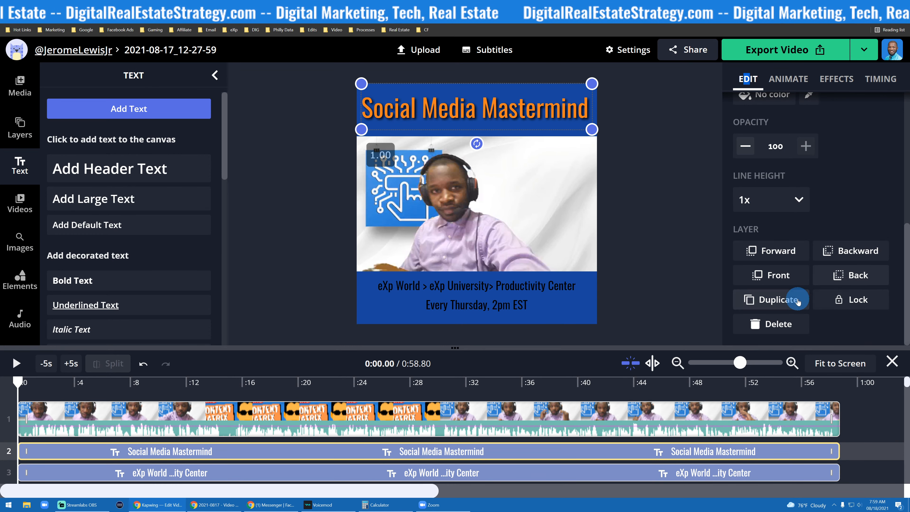
pyautogui.click(716, 286)
# - Move the duplicate title down onto the video and retype it as Content Calendar Matrix
pyautogui.click(469, 115)
pyautogui.moveTo(469, 115); pyautogui.dragTo(466, 184)
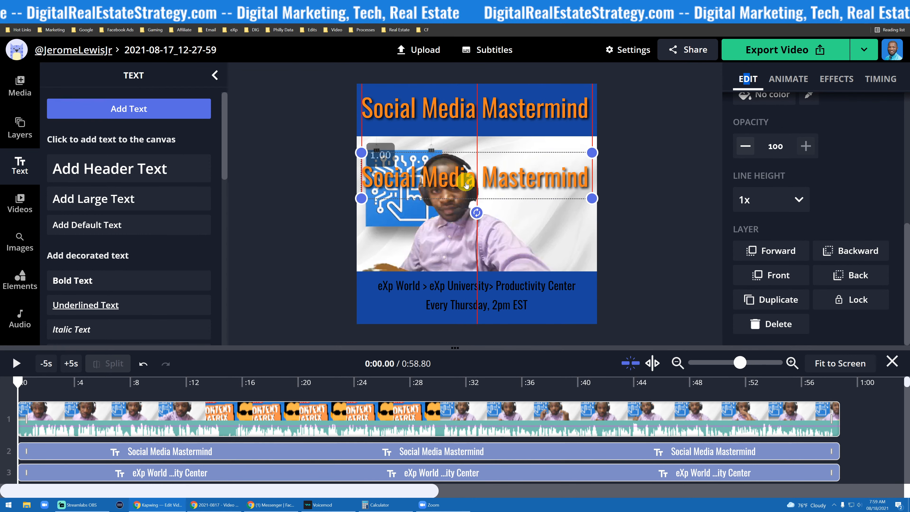
pyautogui.doubleClick(466, 185)
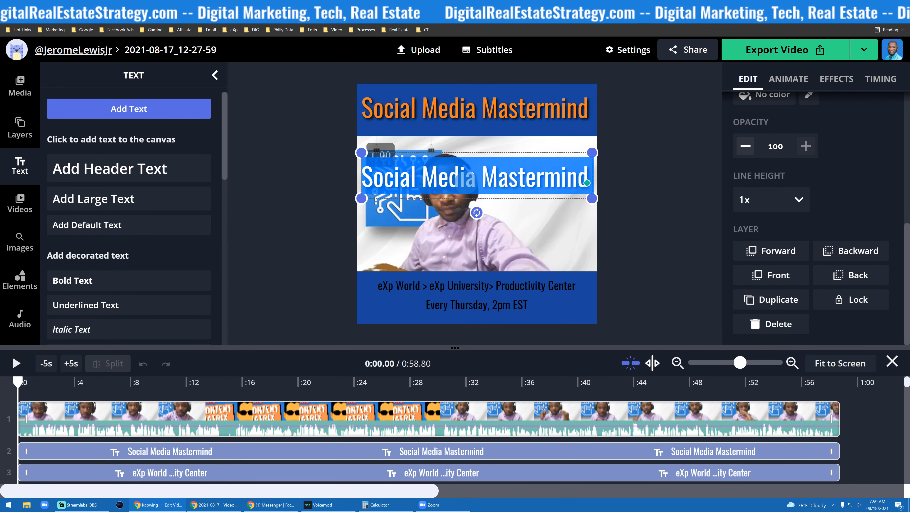
pyautogui.write('C')
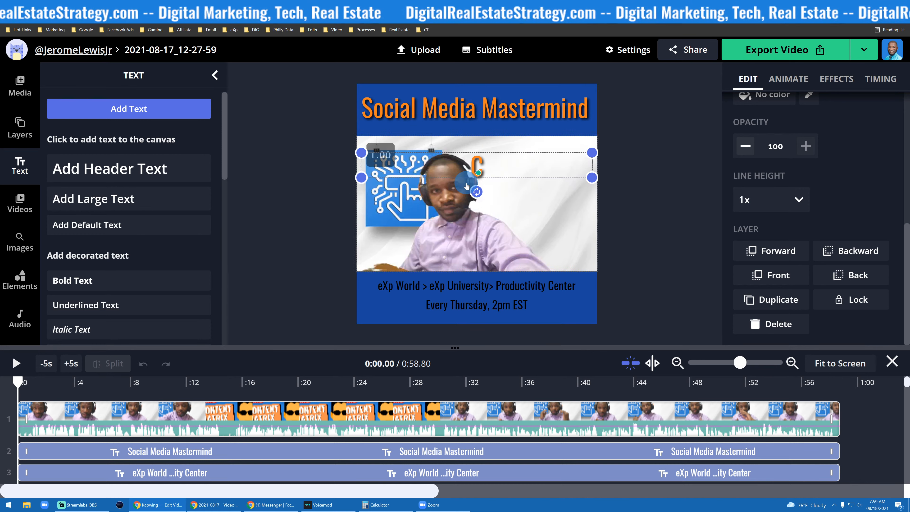
pyautogui.write('ont')
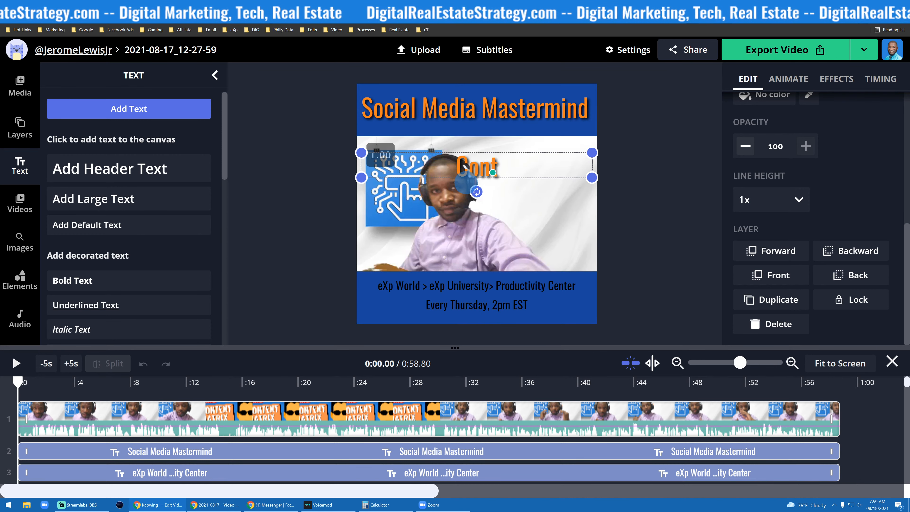
pyautogui.write('ent Cal')
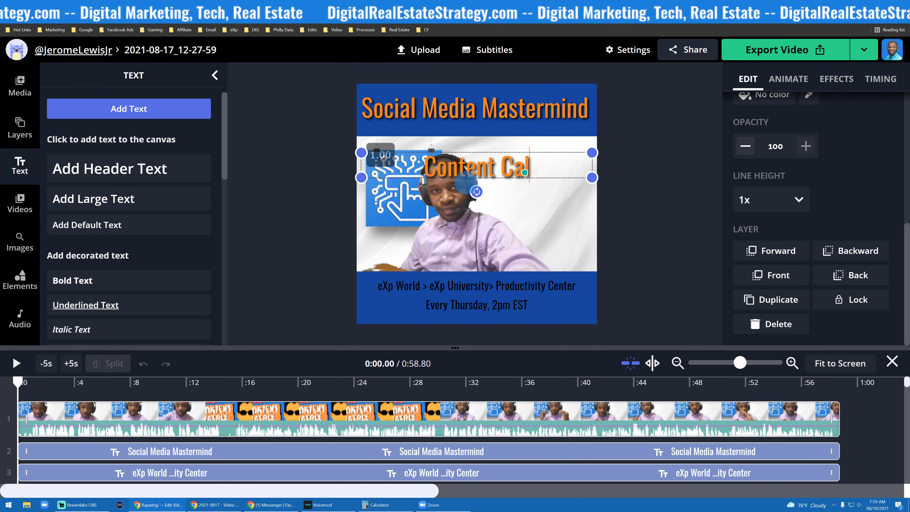
pyautogui.write('enda')
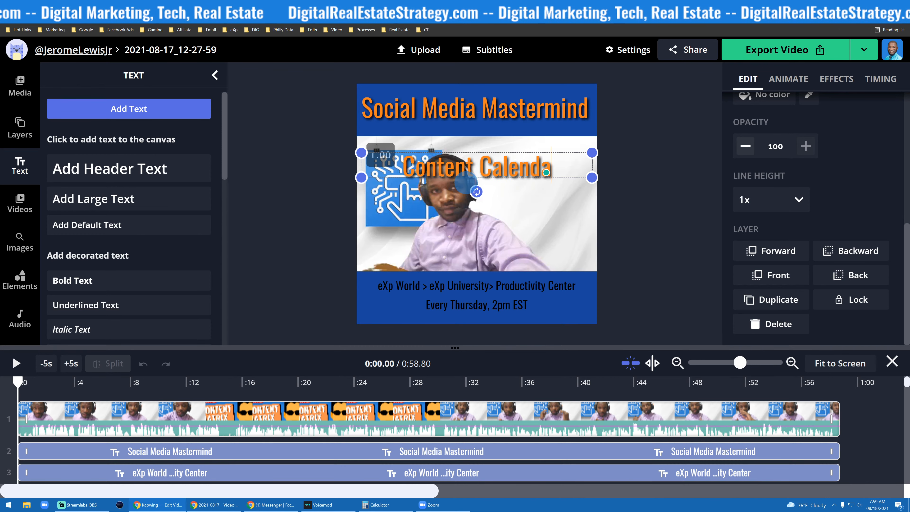
pyautogui.write('r Matrix')
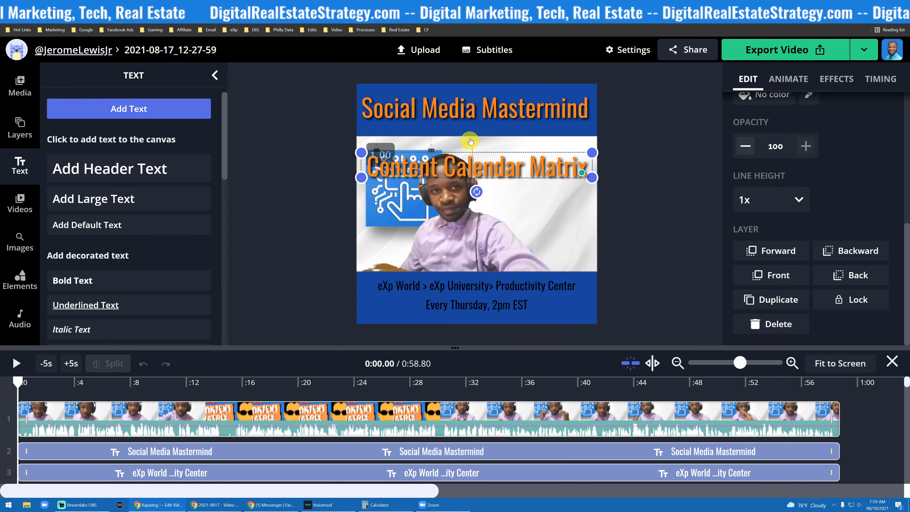
# - Shrink the original Social Media Mastermind title and center it at the top of the blue band
pyautogui.click(472, 116)
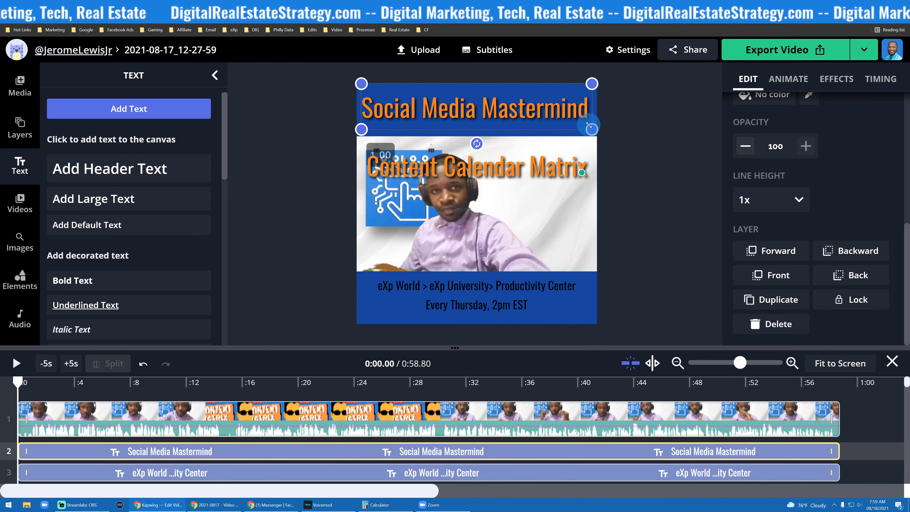
pyautogui.moveTo(589, 125); pyautogui.dragTo(491, 103)
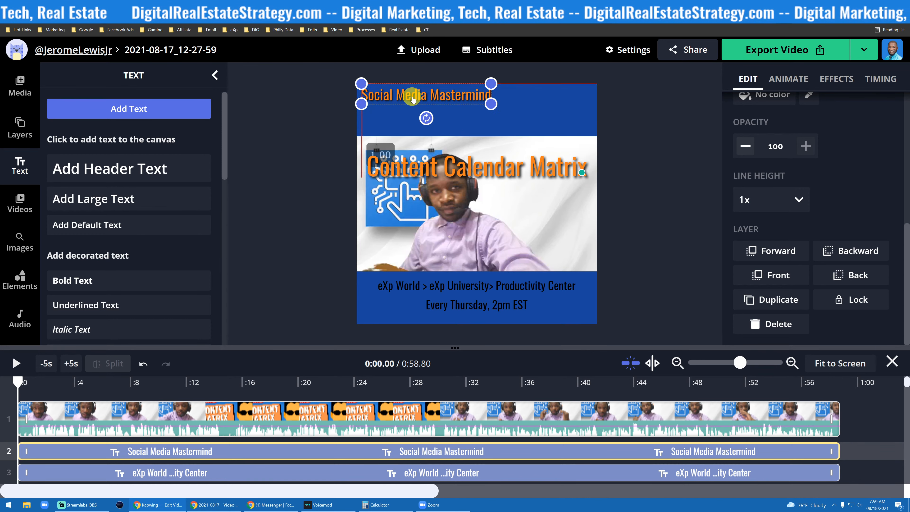
pyautogui.moveTo(413, 99); pyautogui.dragTo(462, 103)
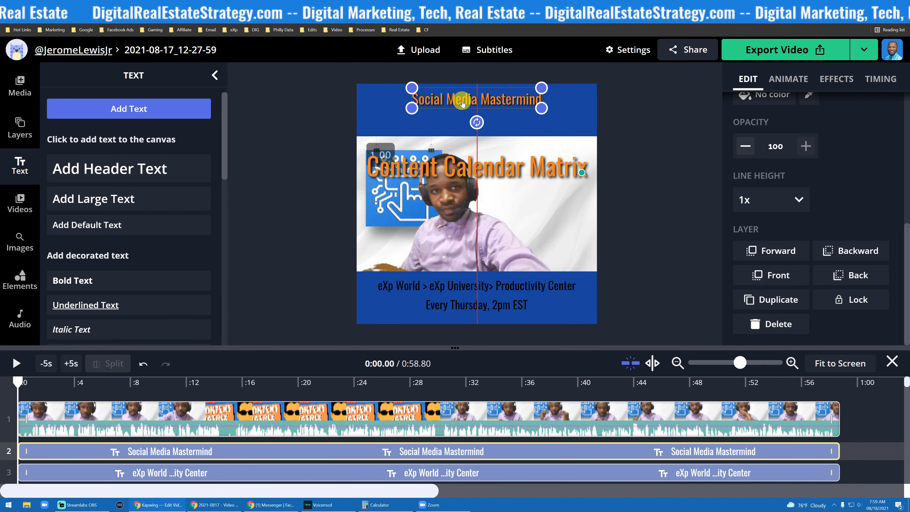
# - Move the Content Calendar Matrix title up into the blue band beneath the smaller title
pyautogui.moveTo(466, 166); pyautogui.dragTo(467, 124)
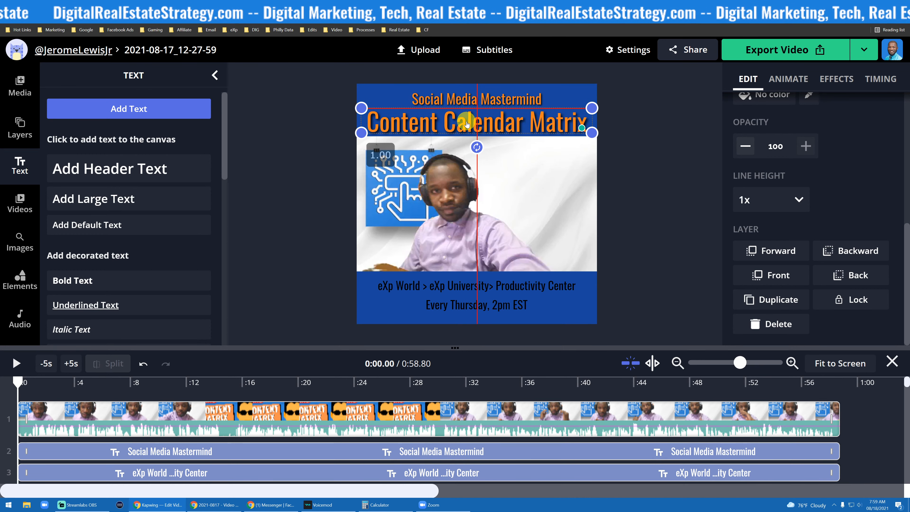
pyautogui.click(464, 100)
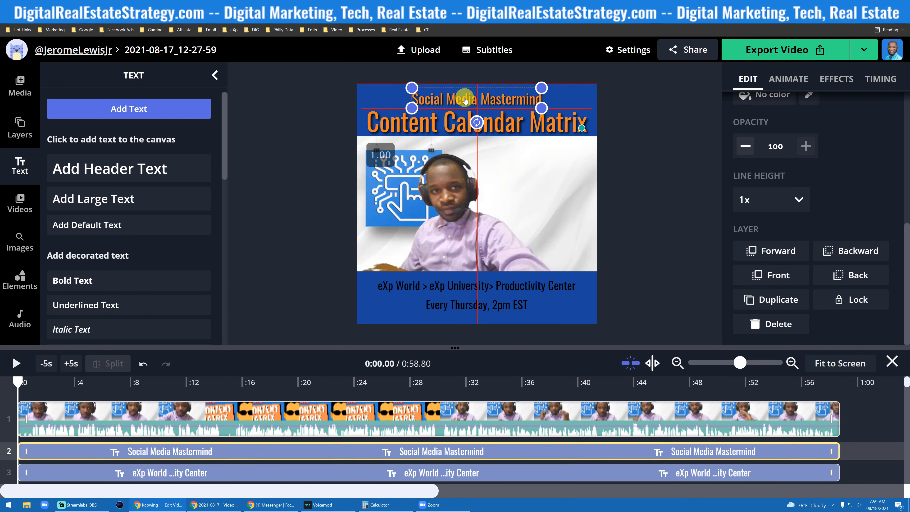
pyautogui.click(546, 128)
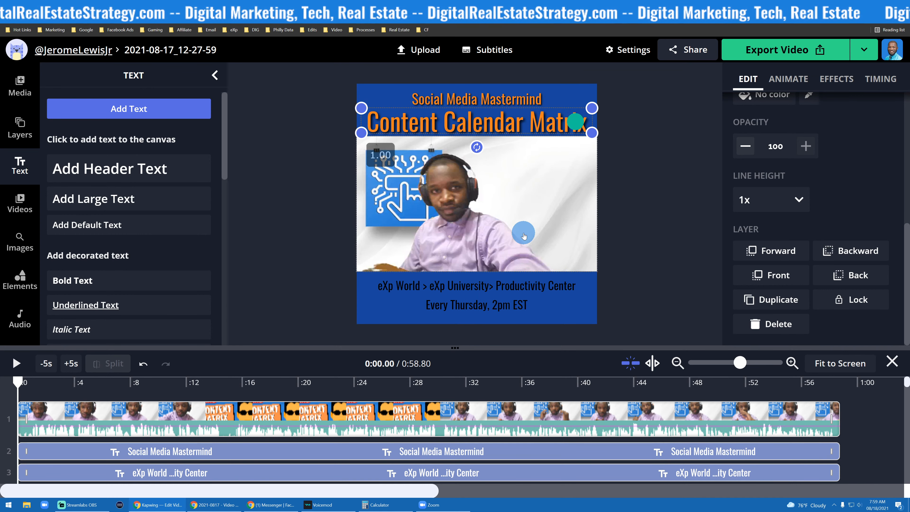
# - Duplicate the Content Calendar Matrix title text
pyautogui.click(464, 289)
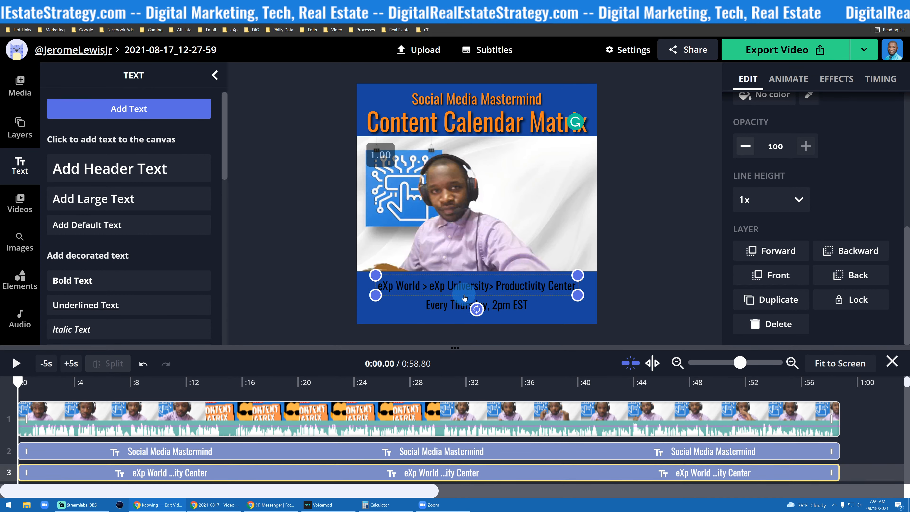
pyautogui.click(480, 143)
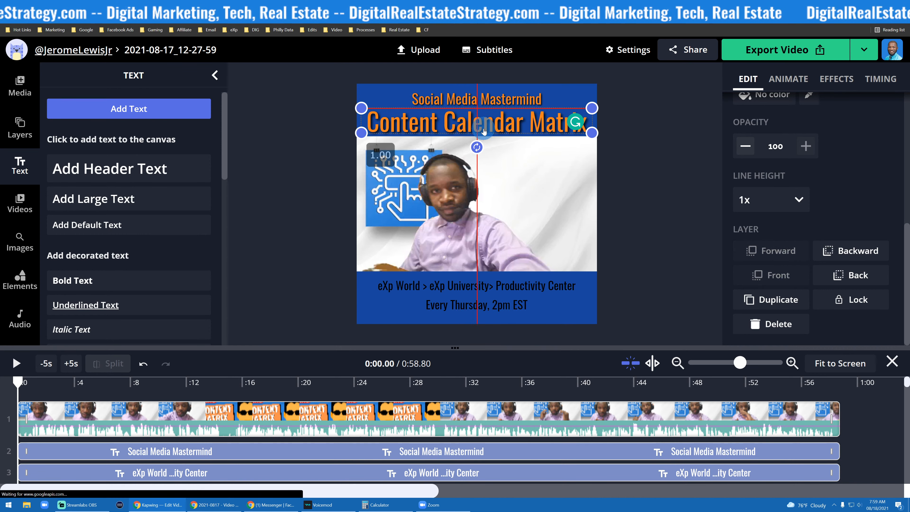
pyautogui.click(442, 366)
pyautogui.click(468, 289)
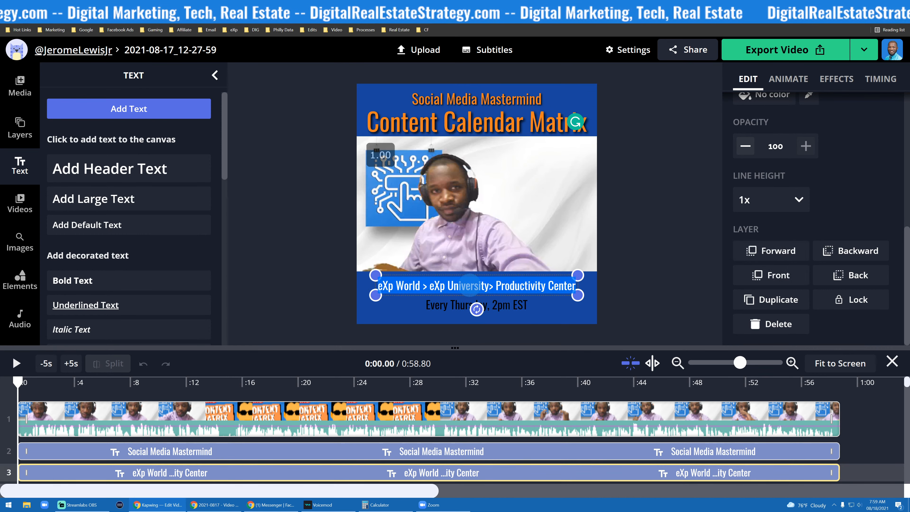
pyautogui.click(522, 130)
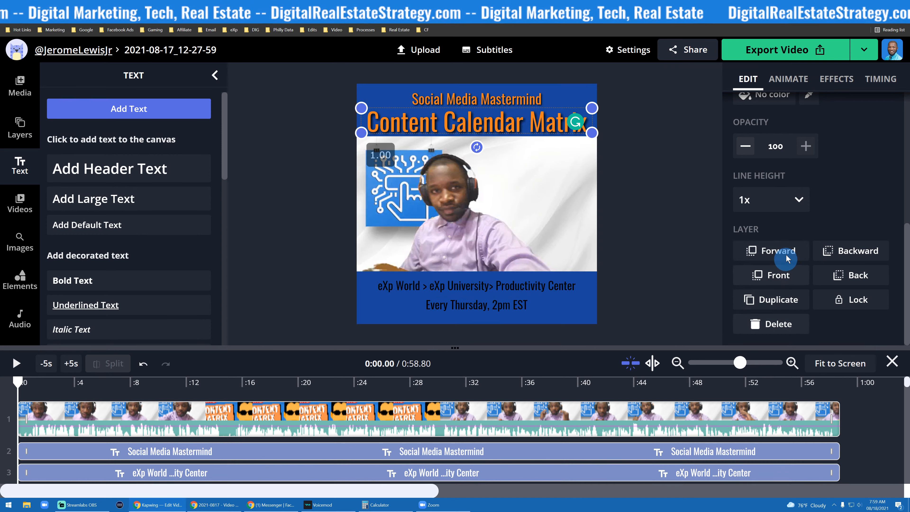
pyautogui.click(760, 298)
# - Replace the duplicate's text with the pasted caption line 'eXp World > eXp University > Productivity Center' and narrow its box
pyautogui.moveTo(483, 131); pyautogui.dragTo(482, 206)
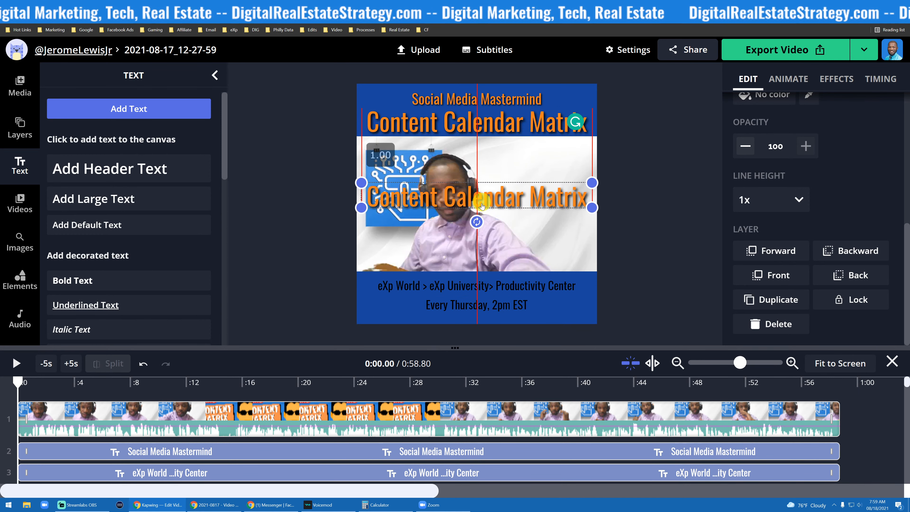
pyautogui.doubleClick(482, 206)
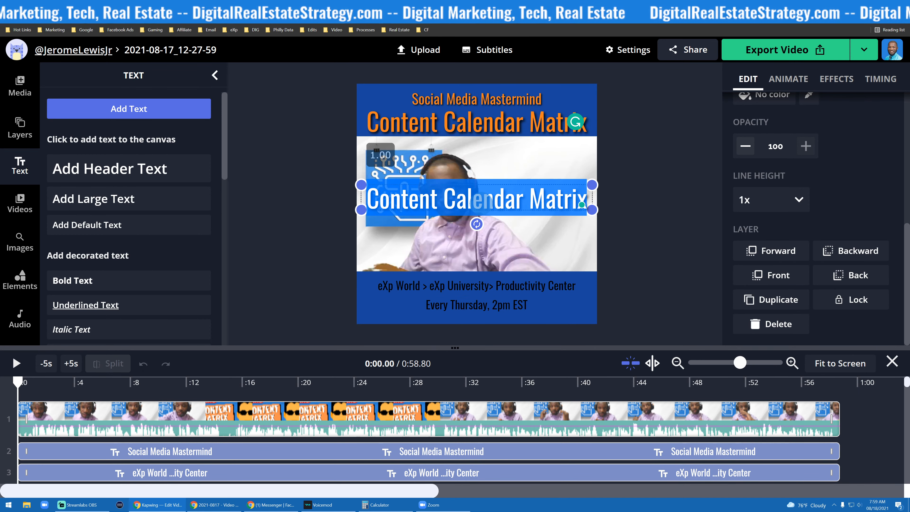
pyautogui.write('eXp World > eXp University> Productivity Center')
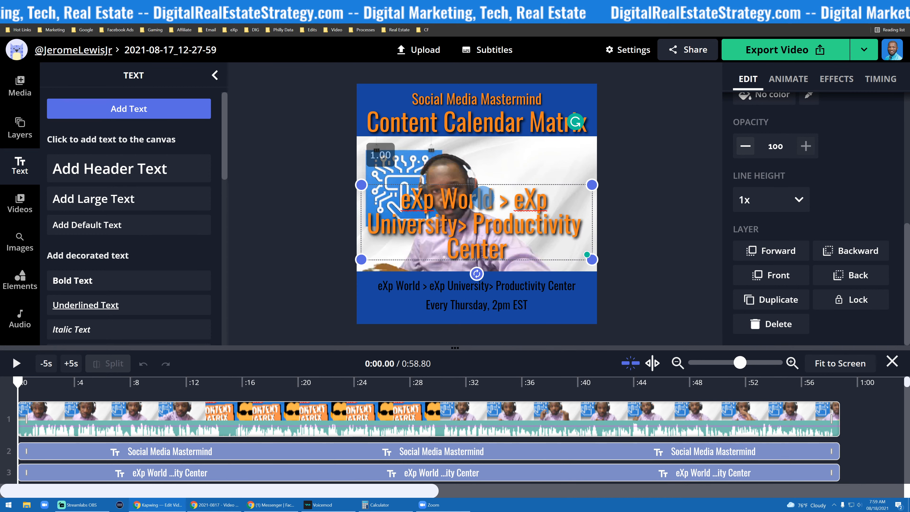
pyautogui.moveTo(592, 257); pyautogui.dragTo(566, 194)
# - Replace the original black caption line with the orange copy in the lower blue band
pyautogui.moveTo(507, 194); pyautogui.dragTo(479, 291)
pyautogui.press('Delete')
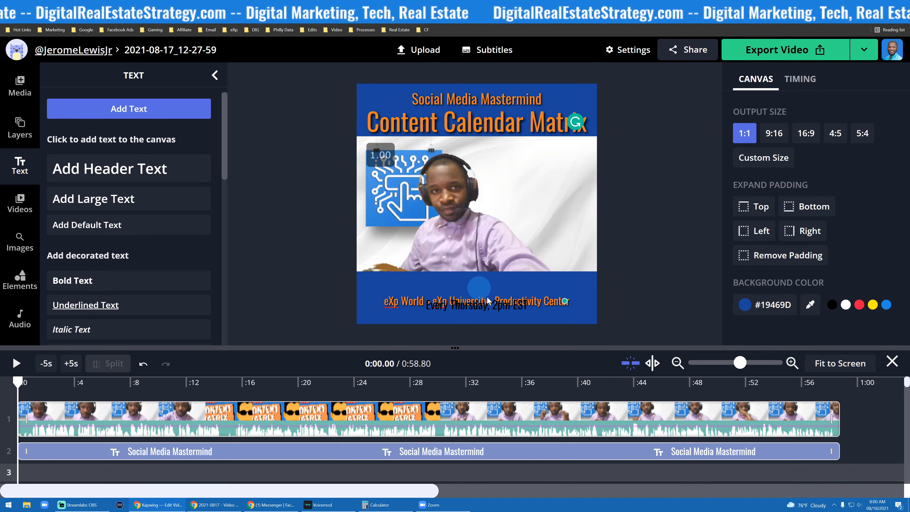
pyautogui.moveTo(553, 301); pyautogui.dragTo(550, 286)
pyautogui.click(311, 269)
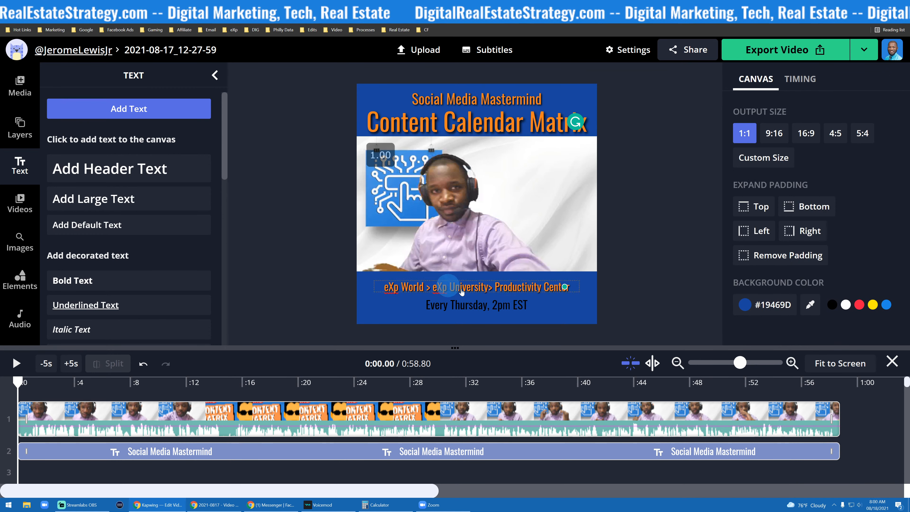
# - Nudge the orange caption line slightly within the lower blue band
pyautogui.click(484, 288)
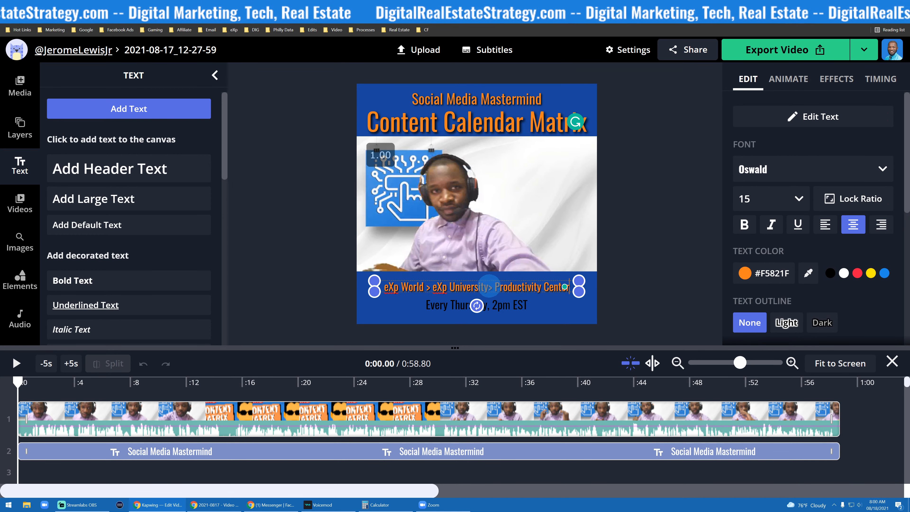
pyautogui.moveTo(489, 286); pyautogui.dragTo(483, 291)
pyautogui.click(286, 276)
pyautogui.click(480, 315)
pyautogui.click(483, 287)
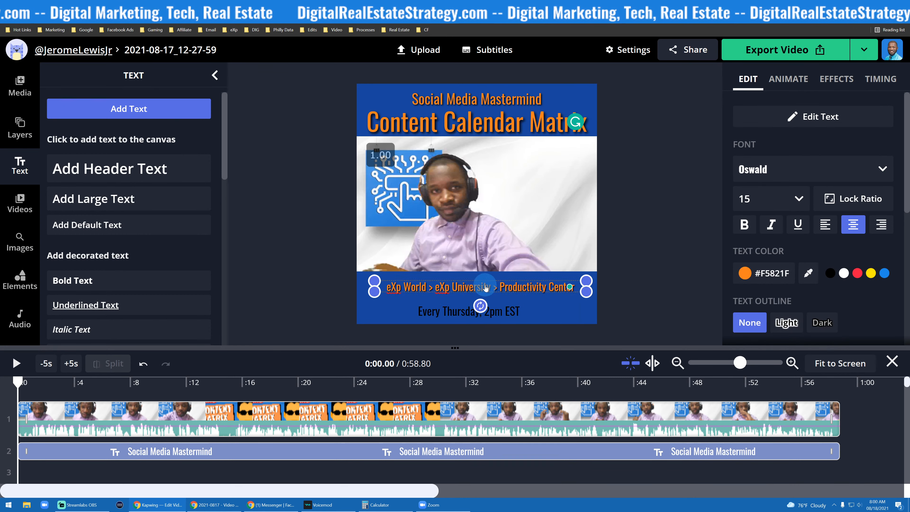
# - Duplicate the orange caption line
pyautogui.scroll(-8, 756, 289)
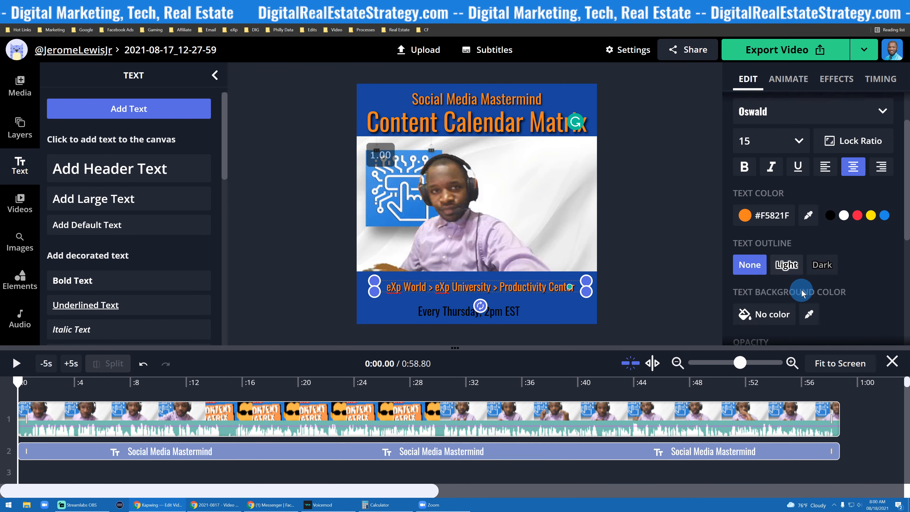
pyautogui.scroll(5, 785, 262)
pyautogui.scroll(-5, 785, 287)
pyautogui.click(779, 300)
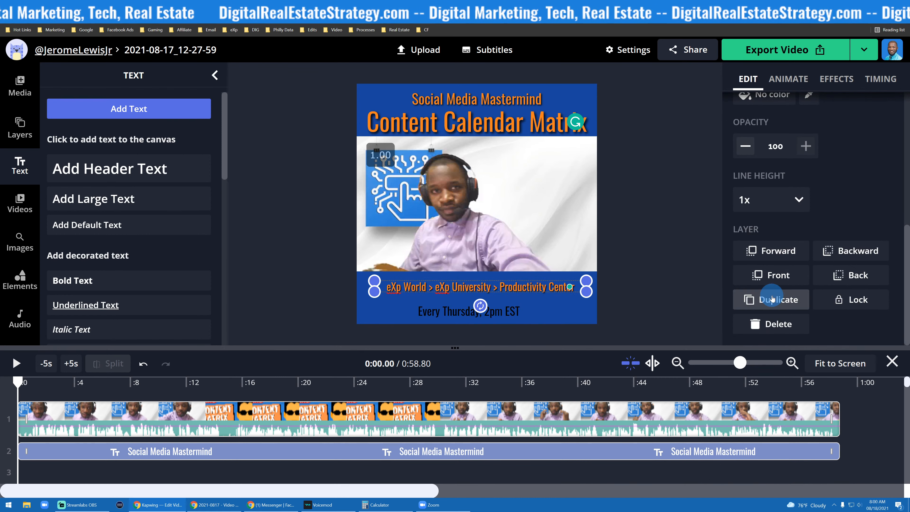
# - Replace the duplicate's text with the pasted line 'Every Thursday, 2pm EST'
pyautogui.click(438, 309)
pyautogui.click(438, 309)
pyautogui.hotkey('ctrl', 'c')
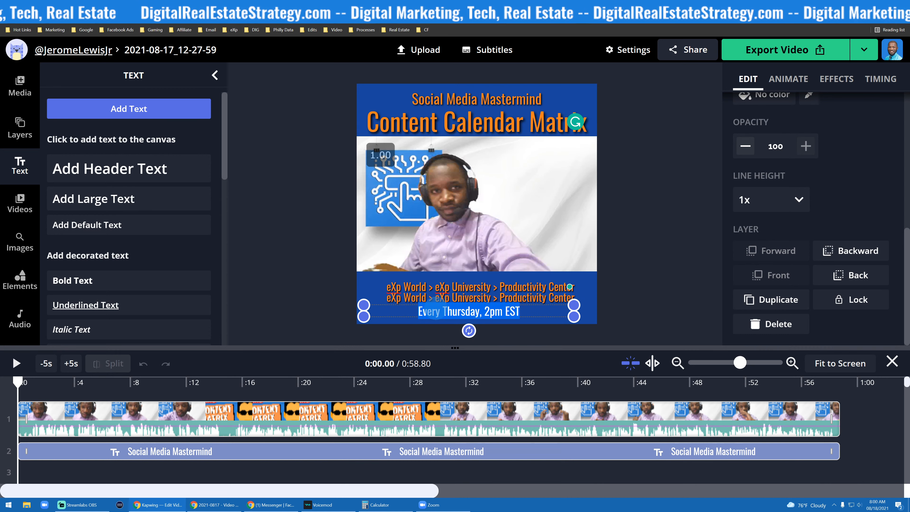
pyautogui.doubleClick(489, 298)
pyautogui.hotkey('ctrl', 'v')
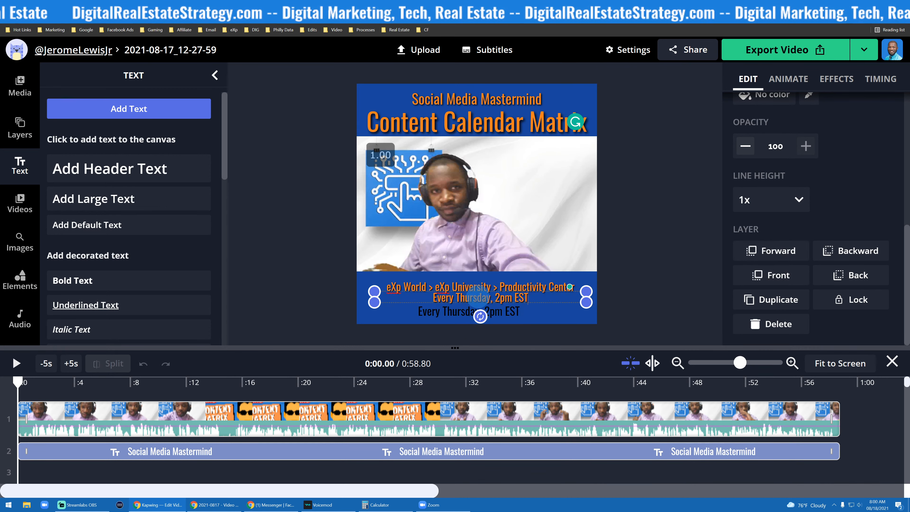
pyautogui.click(312, 265)
# - Delete the black 'Every Thursday, 2pm EST' line and move the orange copy into its place
pyautogui.click(494, 315)
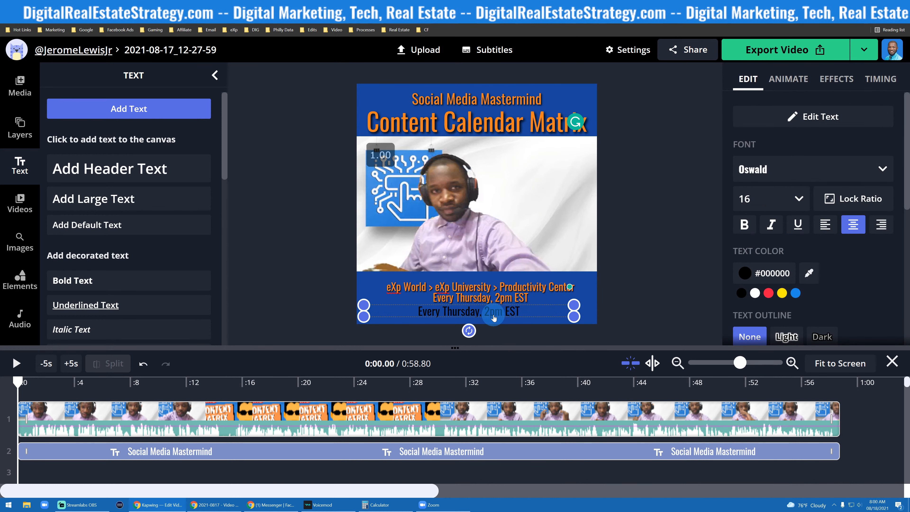
pyautogui.press('Delete')
pyautogui.moveTo(469, 301); pyautogui.dragTo(467, 313)
pyautogui.click(312, 251)
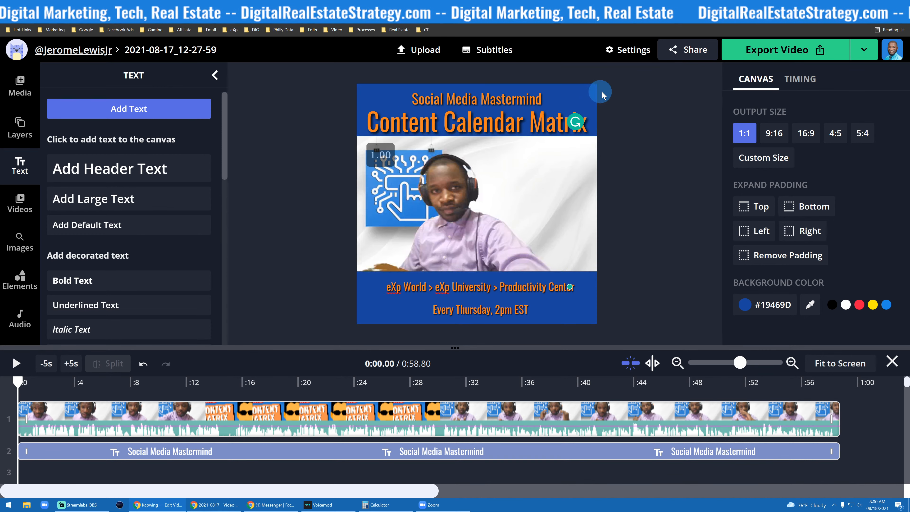
# - Preview the video briefly and nudge the lower caption text slightly within the blue band
pyautogui.click(21, 365)
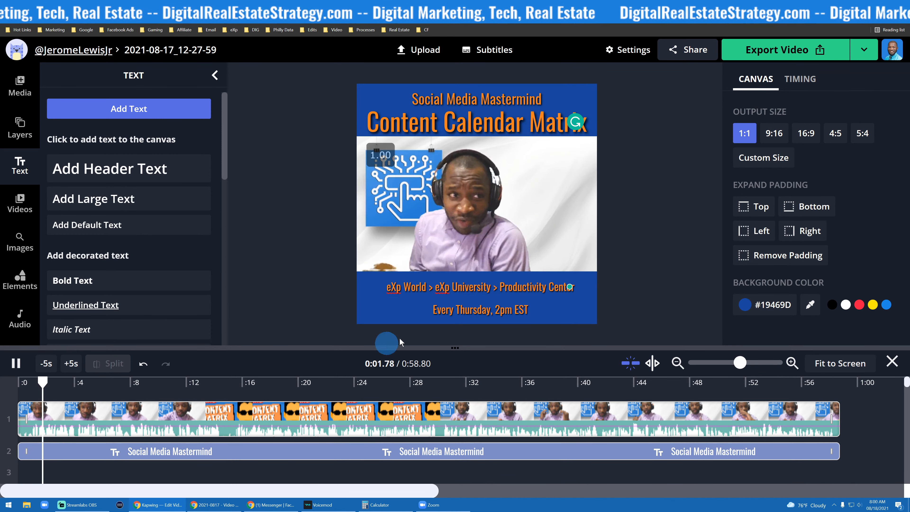
pyautogui.click(494, 200)
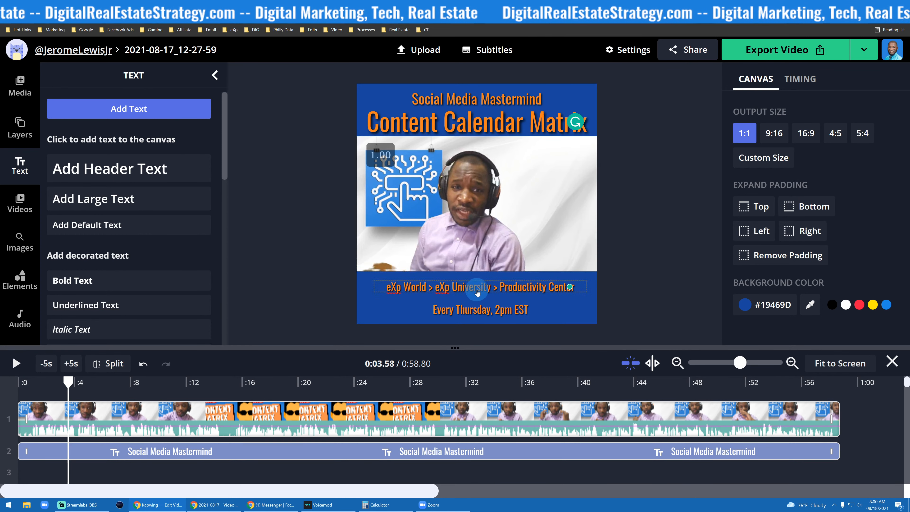
pyautogui.moveTo(472, 290); pyautogui.dragTo(453, 313)
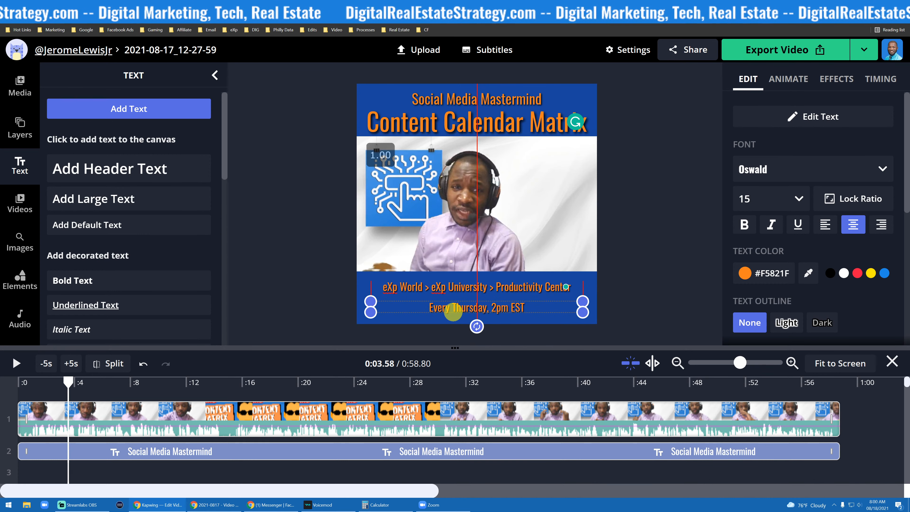
pyautogui.click(303, 229)
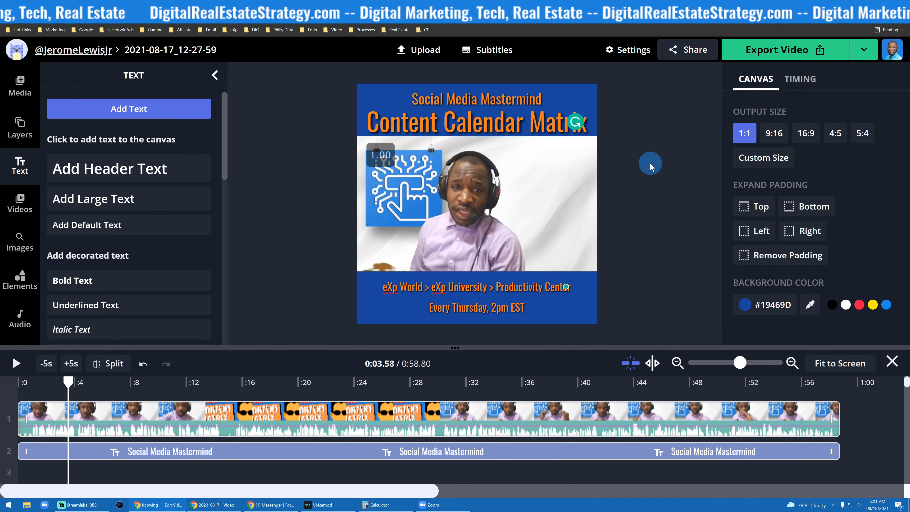
# - Apply the Drop intro animation to the 'Content Calendar Matrix' title and preview it from the start
pyautogui.click(456, 130)
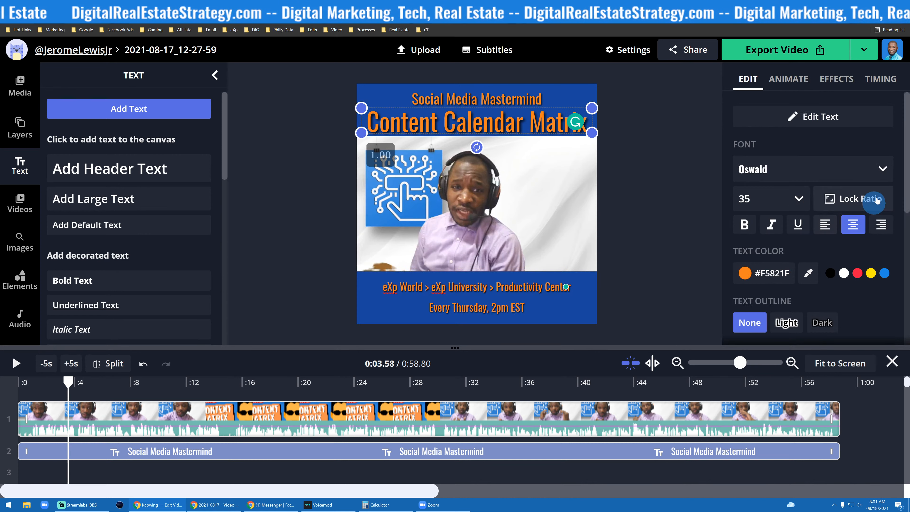
pyautogui.click(791, 82)
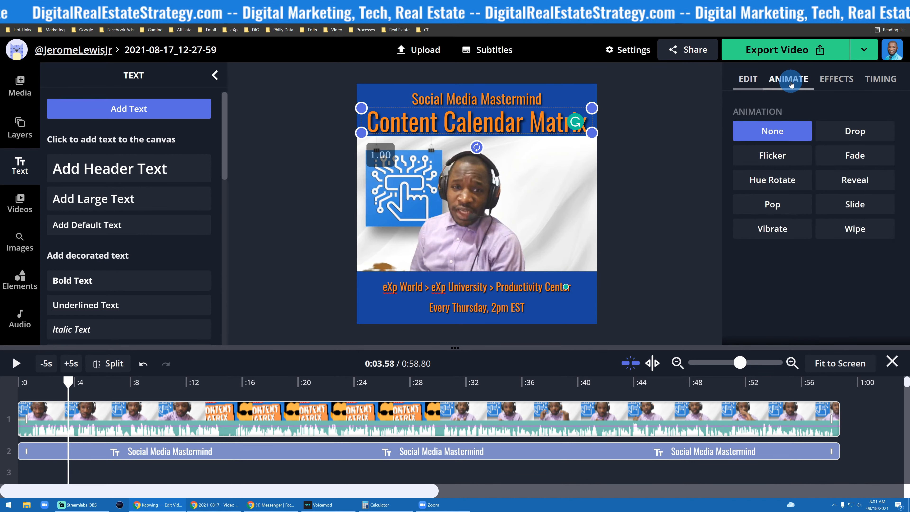
pyautogui.click(864, 134)
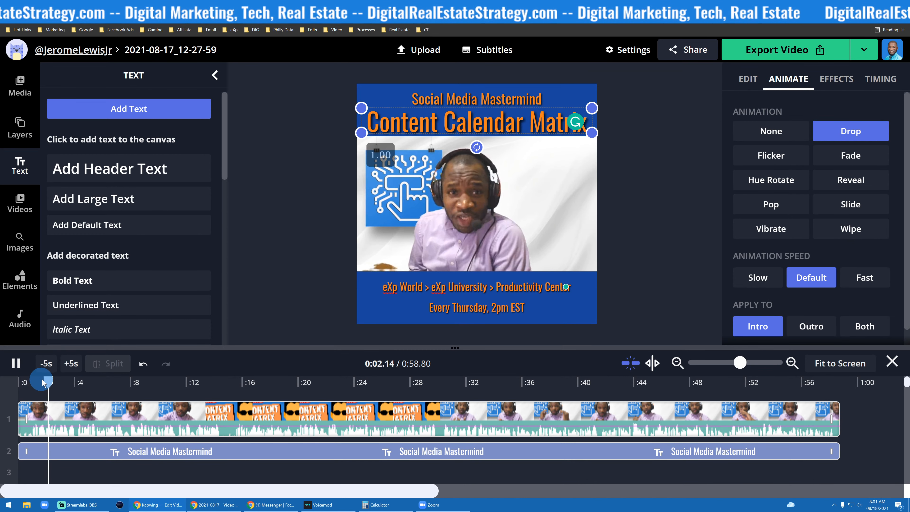
pyautogui.moveTo(56, 381); pyautogui.dragTo(2, 382)
pyautogui.click(19, 364)
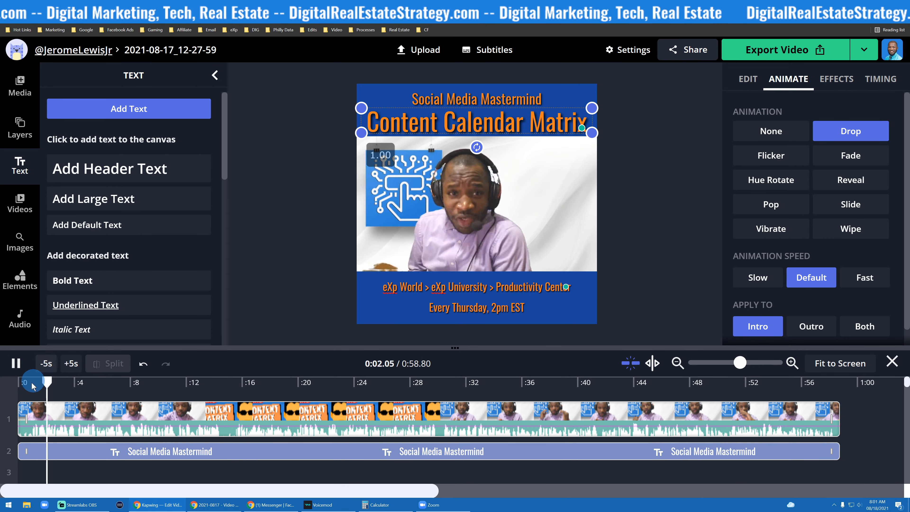
pyautogui.click(18, 365)
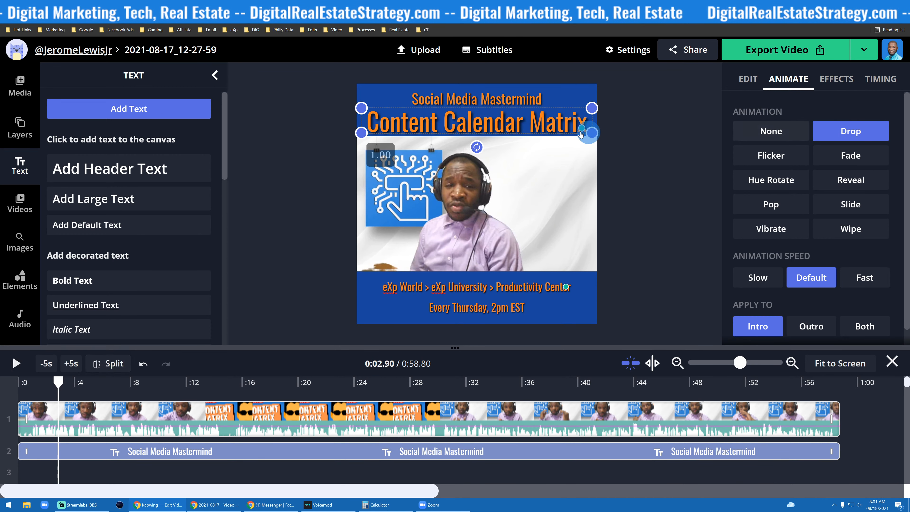
# - Apply the Pop animation to the 'Social Media Mastermind' line and preview it
pyautogui.click(540, 105)
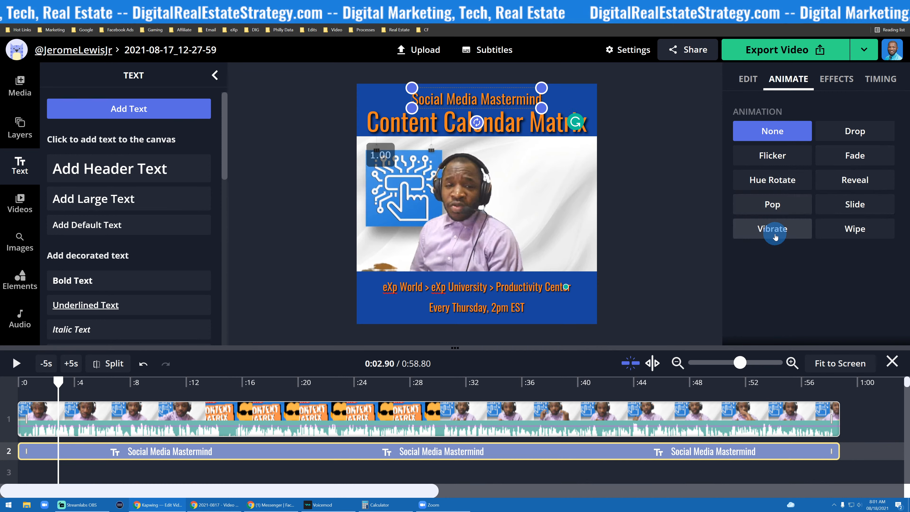
pyautogui.click(787, 209)
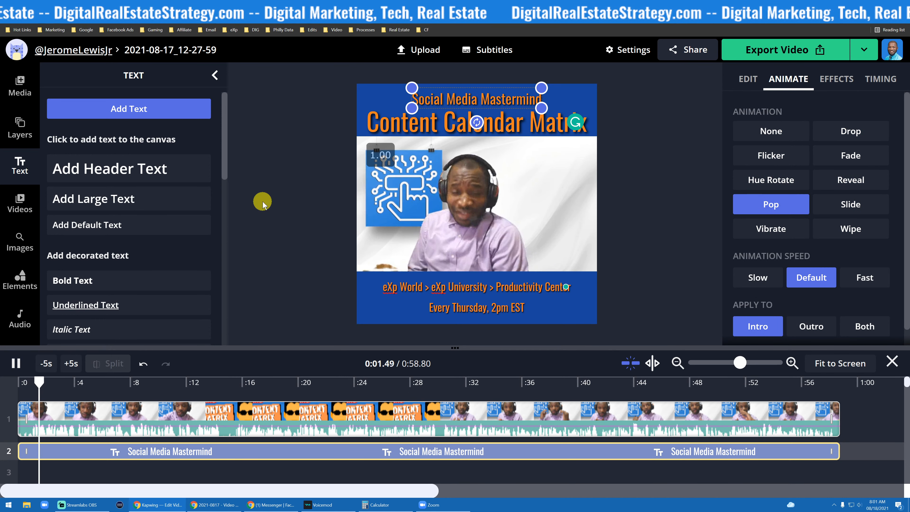
pyautogui.click(254, 226)
pyautogui.click(22, 371)
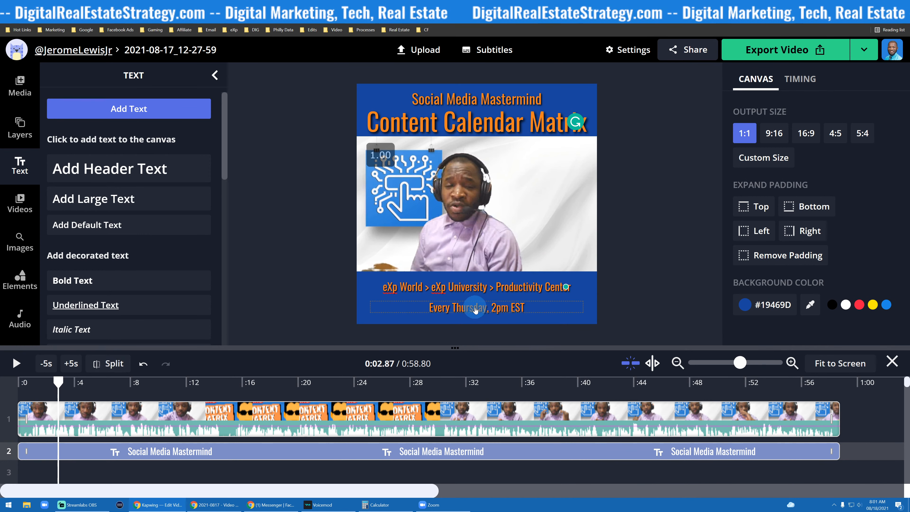
# - Apply the Vibrate animation to the 'eXp World > eXp University > Productivity Center' line and preview it
pyautogui.click(491, 291)
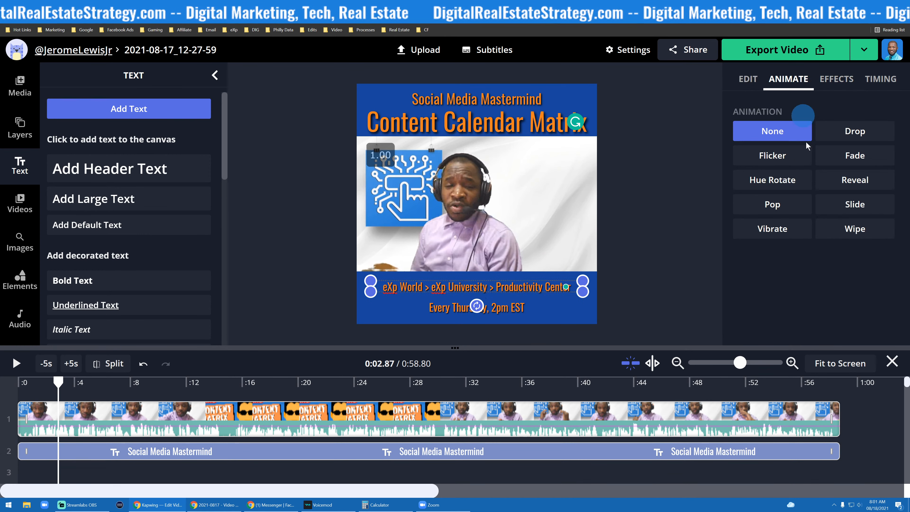
pyautogui.click(786, 231)
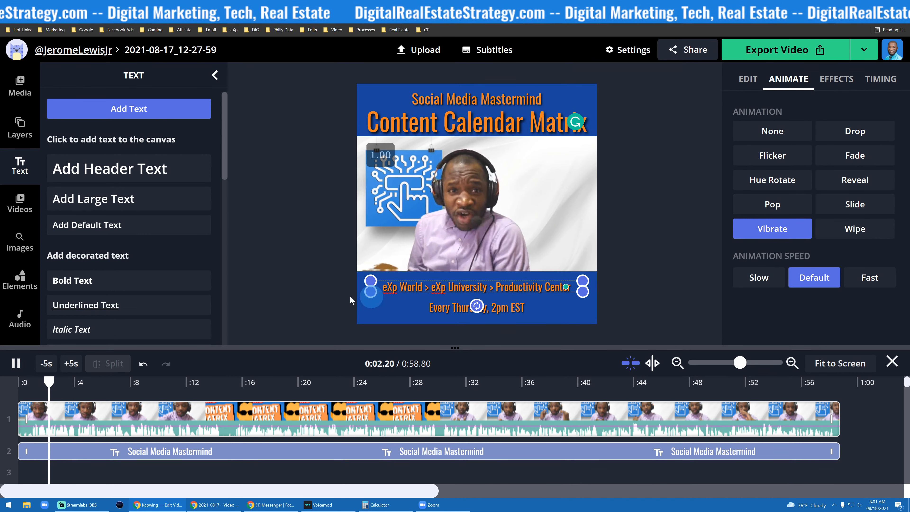
pyautogui.click(323, 295)
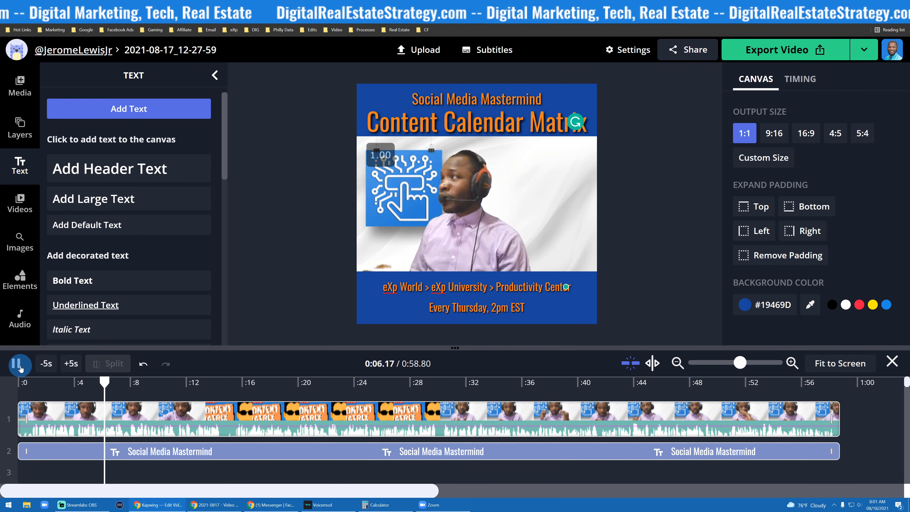
pyautogui.press('space')
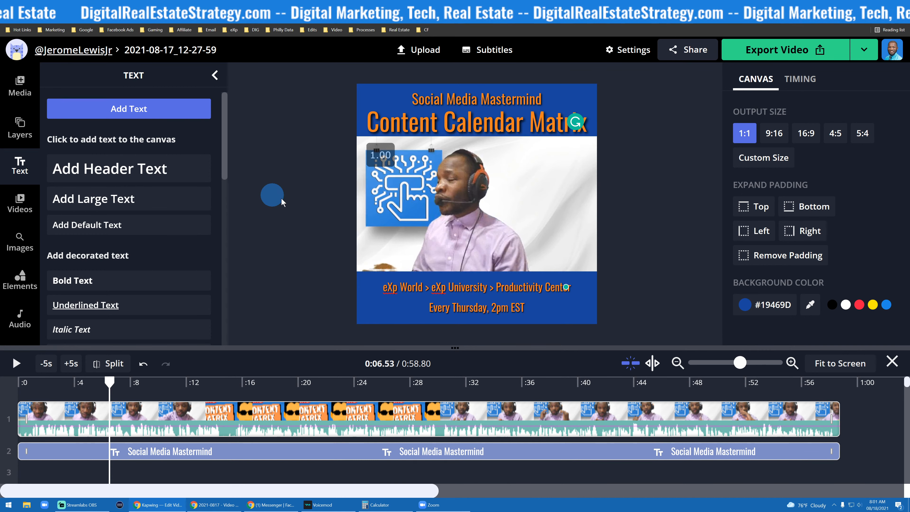
# - Search images for 'exp realty logo' and add the white eXp Realty logo to the canvas
pyautogui.scroll(-1, 34, 188)
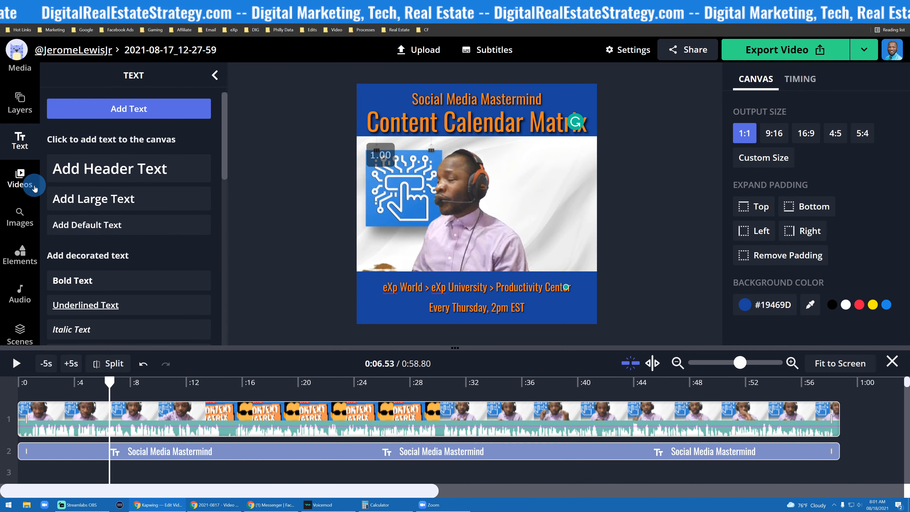
pyautogui.scroll(-2, 34, 188)
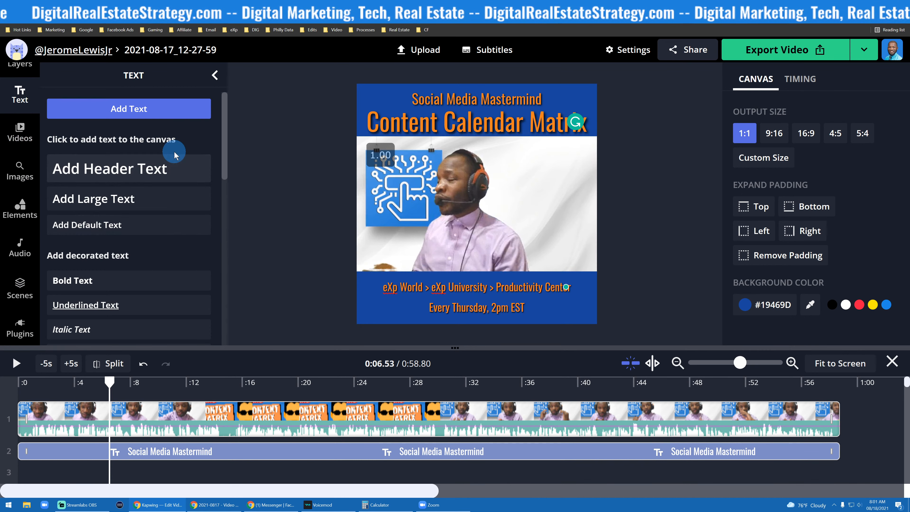
pyautogui.click(20, 175)
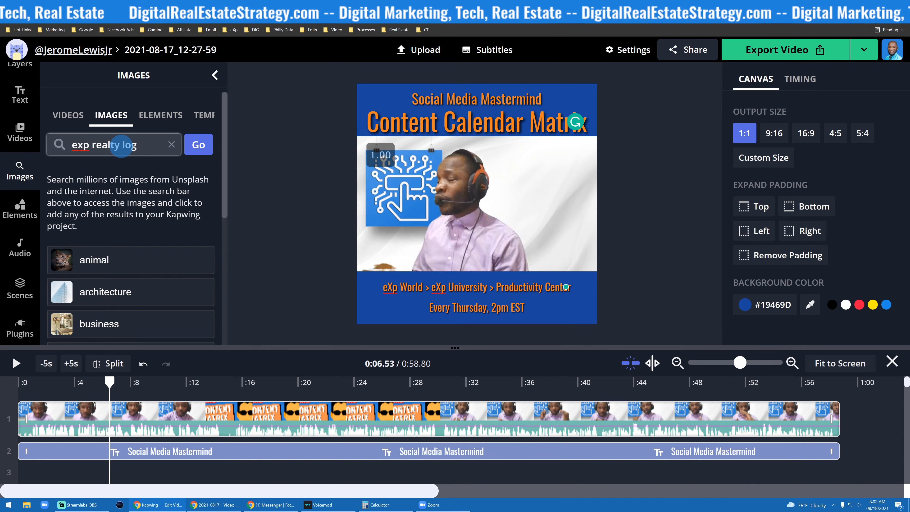
pyautogui.press('Return')
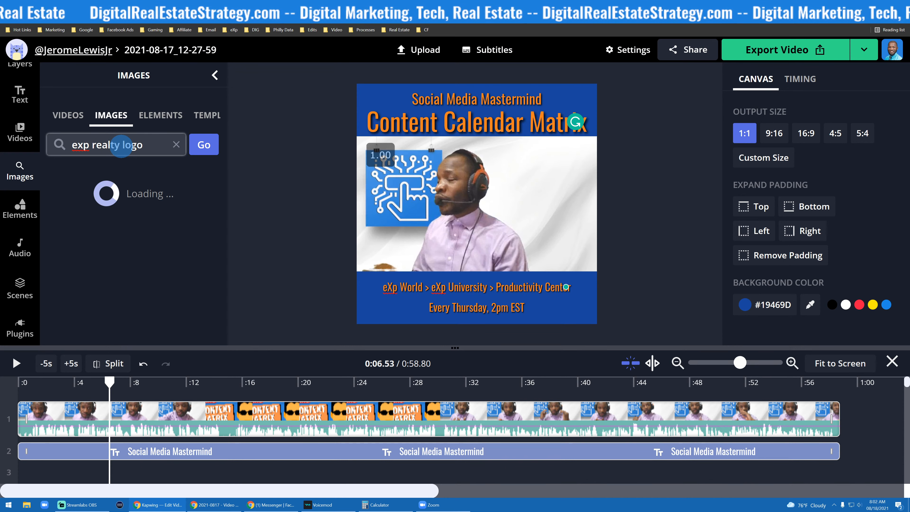
pyautogui.scroll(-5, 138, 216)
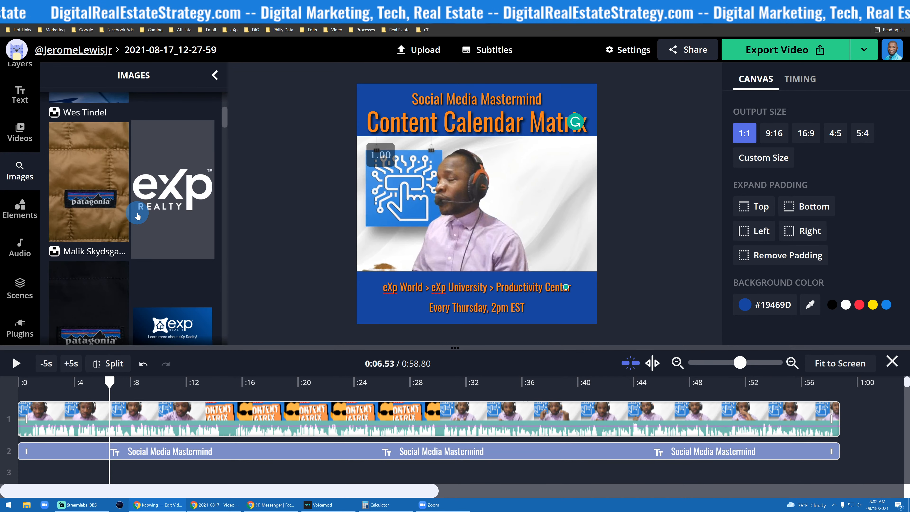
pyautogui.click(165, 196)
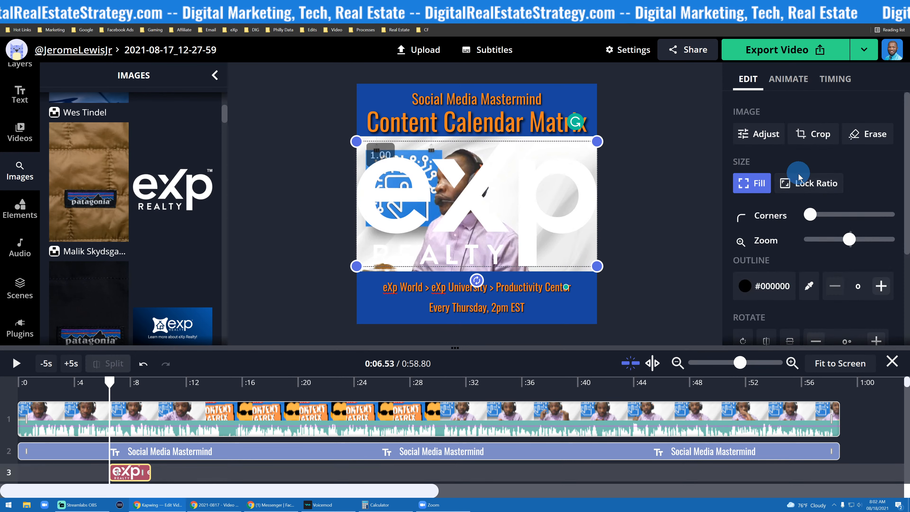
# - Resize the eXp Realty logo with locked ratio and place it small in the canvas's lower-right corner
pyautogui.click(803, 183)
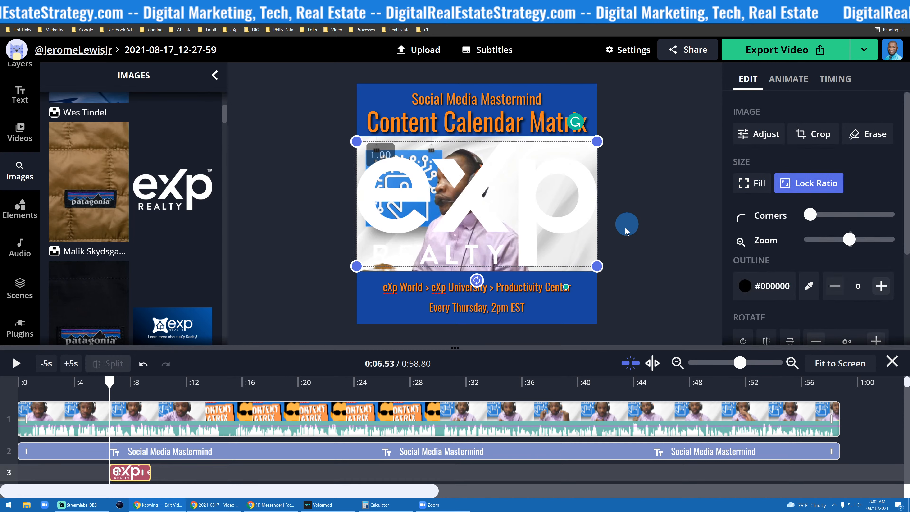
pyautogui.moveTo(598, 266); pyautogui.dragTo(548, 311)
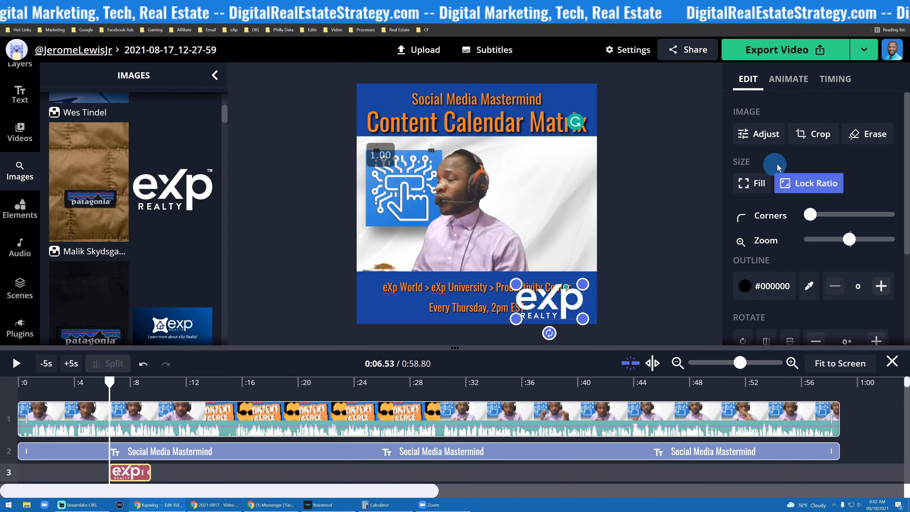
pyautogui.click(765, 183)
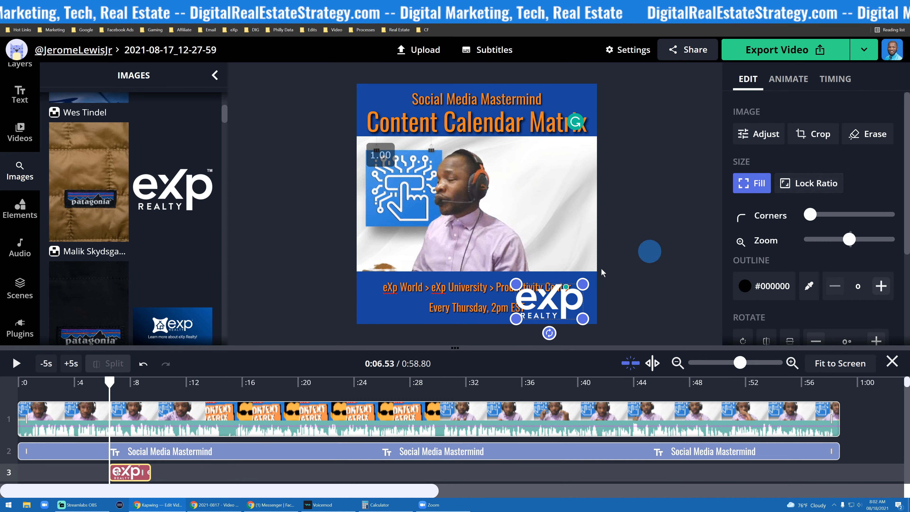
pyautogui.moveTo(520, 281); pyautogui.dragTo(416, 243)
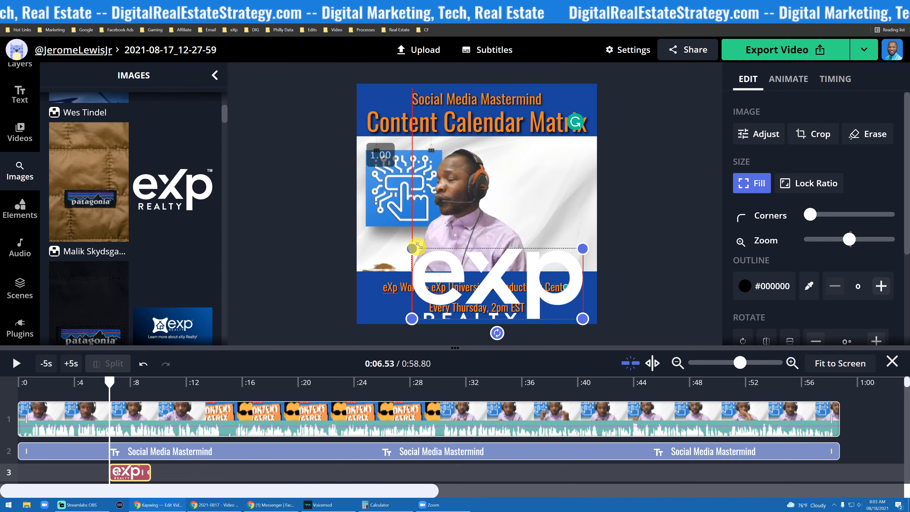
pyautogui.click(809, 183)
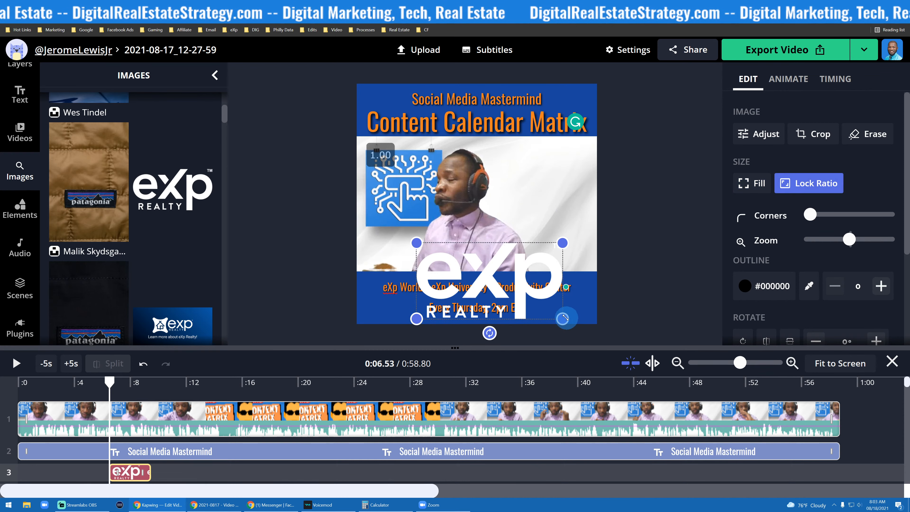
pyautogui.moveTo(564, 317)
pyautogui.mouseDown()
pyautogui.moveTo(531, 276)
pyautogui.moveTo(574, 320)
pyautogui.moveTo(601, 330)
pyautogui.moveTo(505, 267)
pyautogui.moveTo(460, 266)
pyautogui.moveTo(545, 211)
pyautogui.moveTo(577, 308)
pyautogui.moveTo(567, 313)
pyautogui.mouseUp()
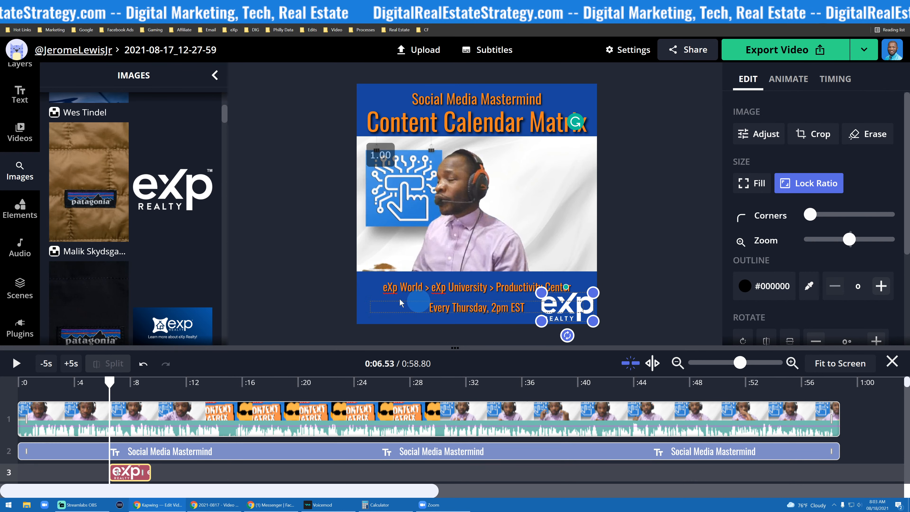
pyautogui.click(340, 267)
pyautogui.click(590, 301)
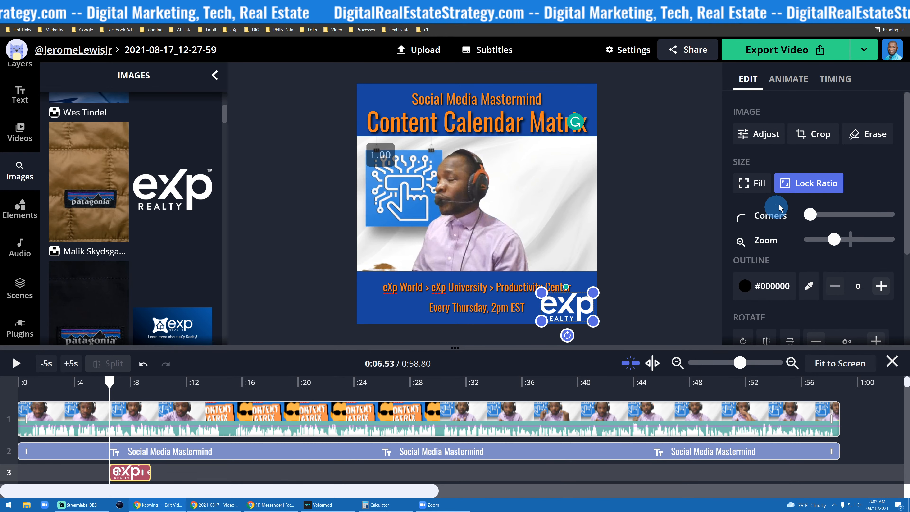
pyautogui.click(759, 184)
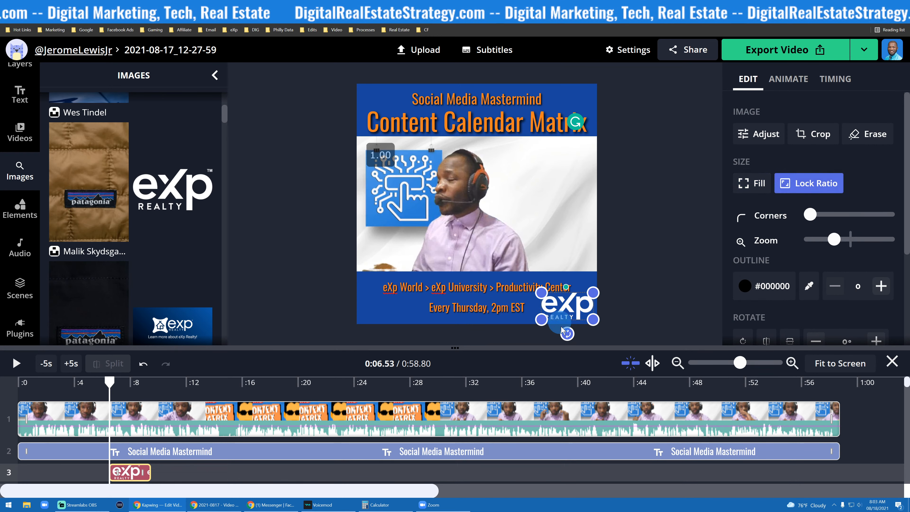
pyautogui.click(689, 257)
pyautogui.click(570, 314)
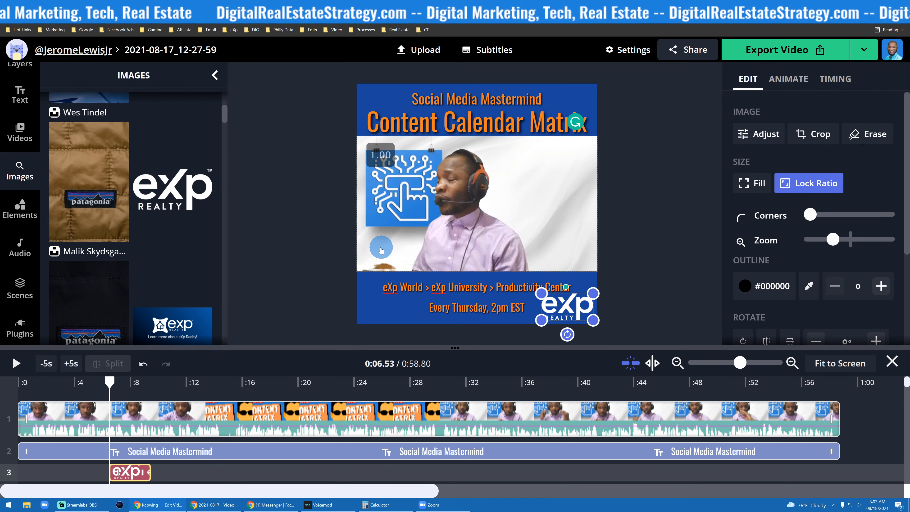
# - Clear the image search and scroll through the image results
pyautogui.click(86, 215)
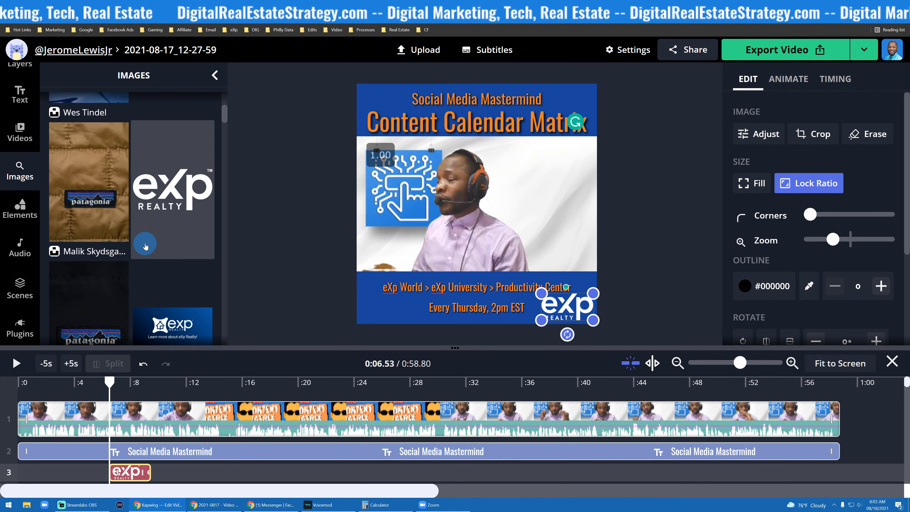
pyautogui.scroll(-2, 136, 217)
pyautogui.scroll(6, 107, 201)
pyautogui.click(66, 182)
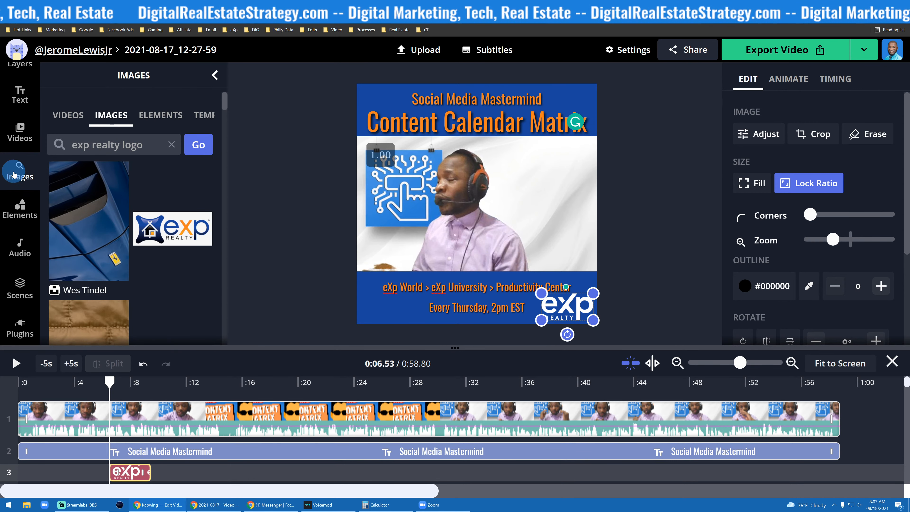
pyautogui.click(90, 153)
pyautogui.click(19, 171)
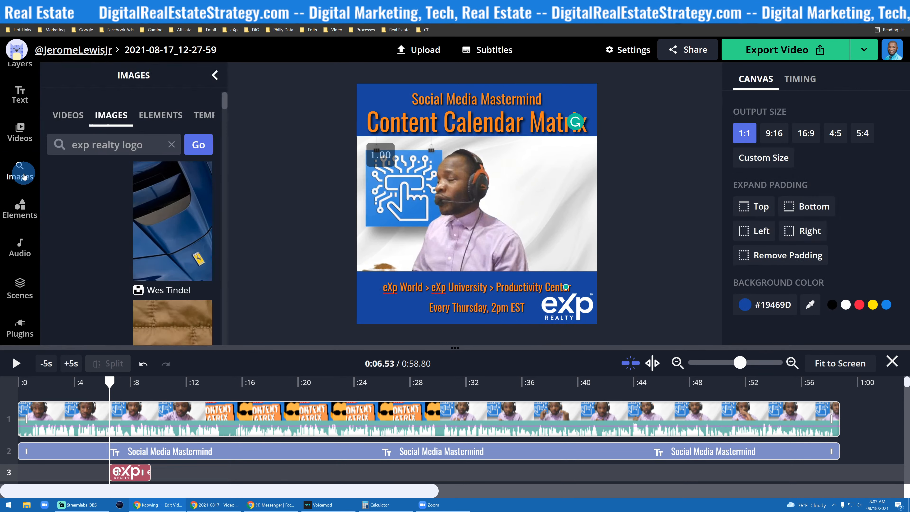
pyautogui.click(158, 150)
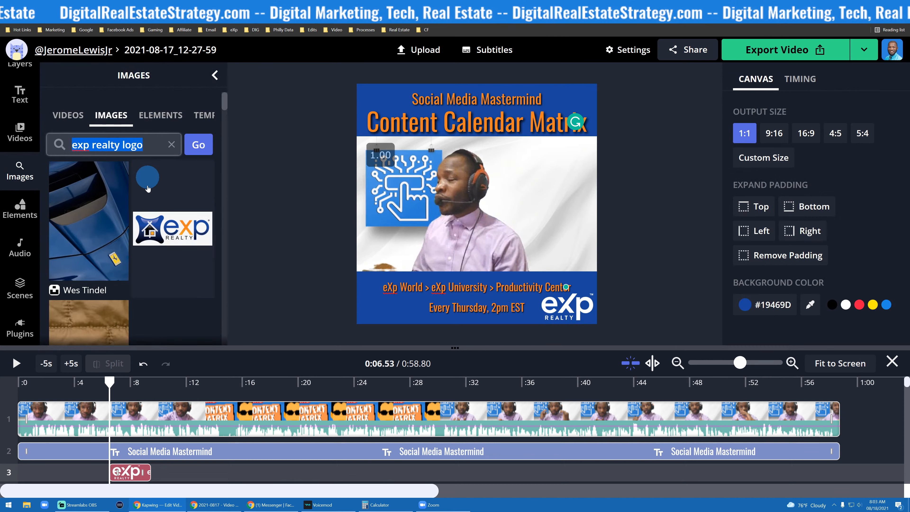
pyautogui.click(138, 164)
pyautogui.press('BackSpace')
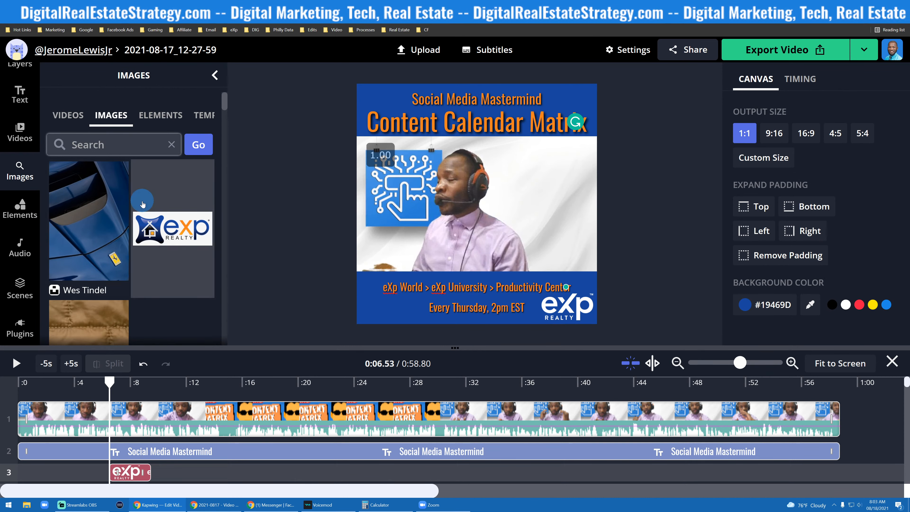
pyautogui.scroll(-7, 142, 205)
pyautogui.scroll(4, 141, 204)
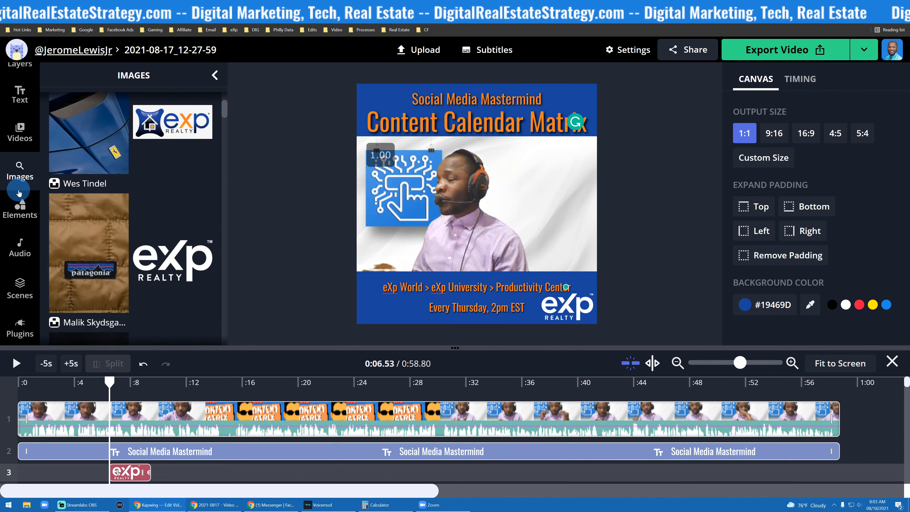
pyautogui.scroll(2, 18, 193)
pyautogui.scroll(-5, 142, 197)
pyautogui.click(145, 201)
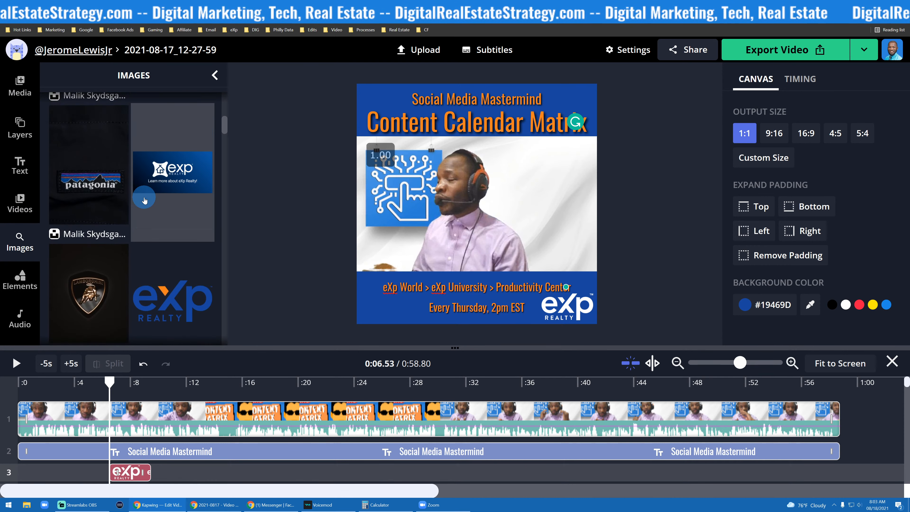
pyautogui.scroll(-3, 144, 201)
pyautogui.click(594, 326)
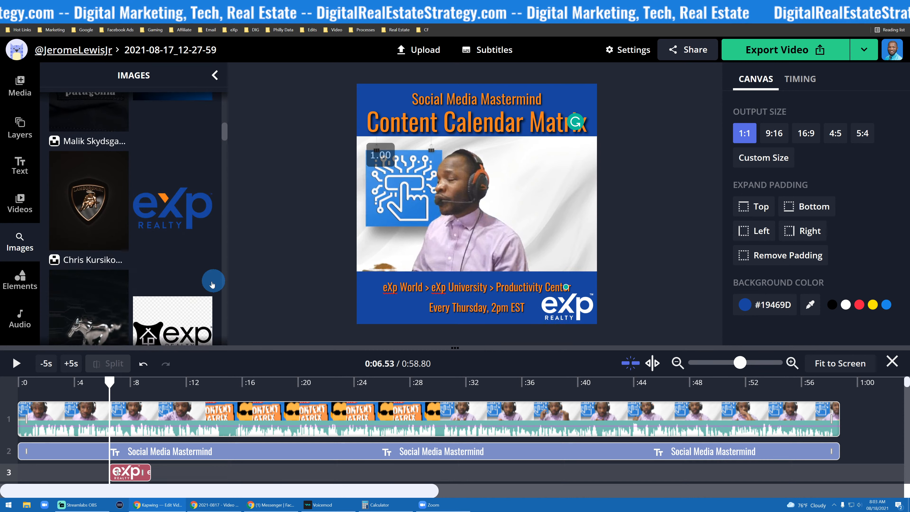
# - Search images for 'house' and add a house photo to the canvas
pyautogui.click(22, 215)
pyautogui.click(20, 239)
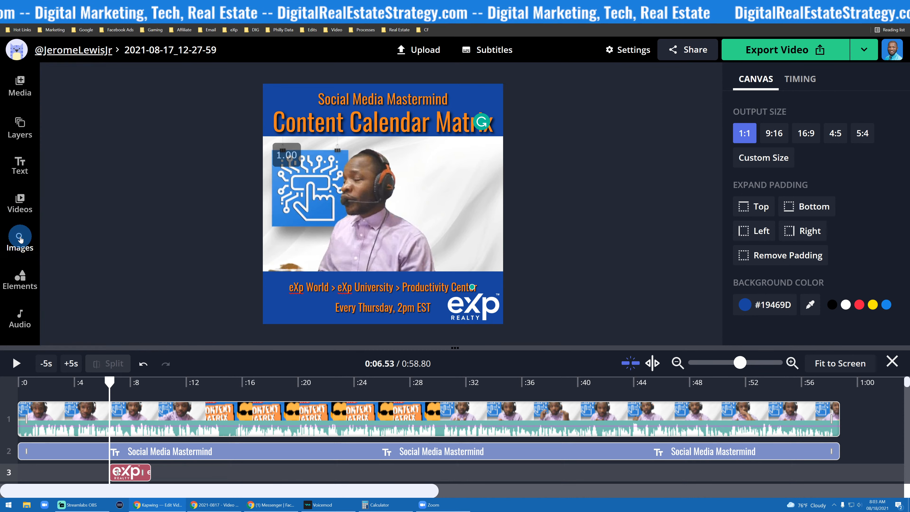
pyautogui.click(18, 248)
pyautogui.click(107, 105)
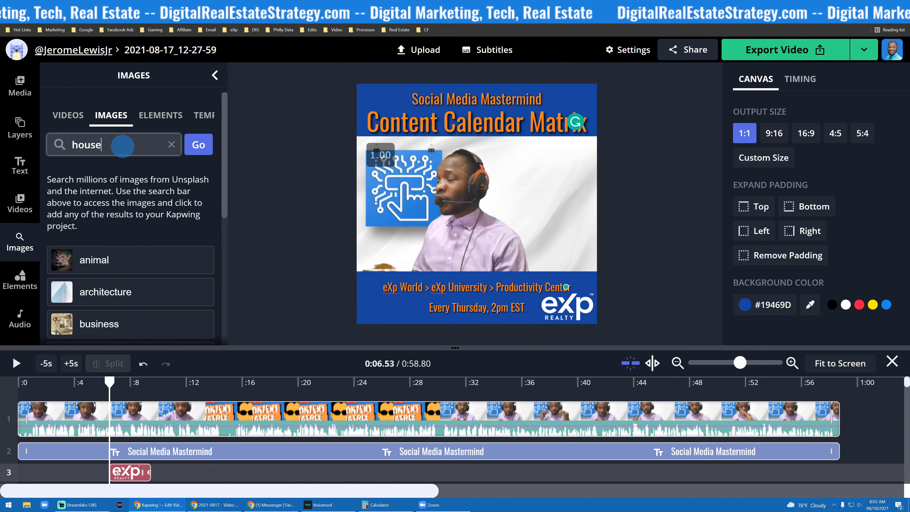
pyautogui.press('Return')
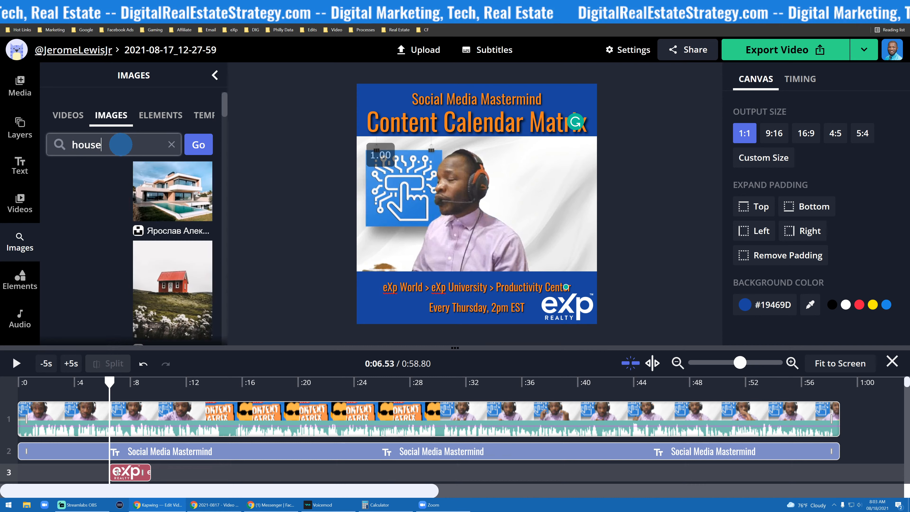
pyautogui.scroll(-2, 92, 184)
pyautogui.scroll(2, 93, 184)
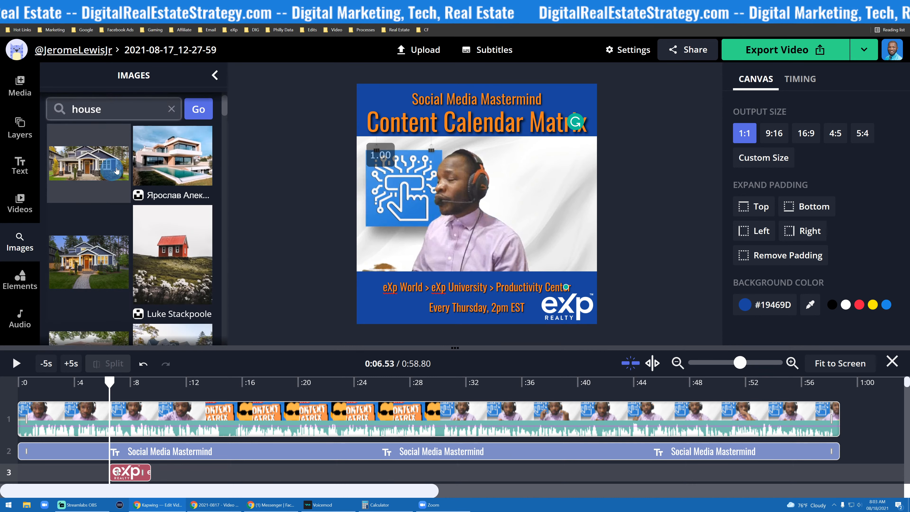
pyautogui.scroll(-2, 122, 180)
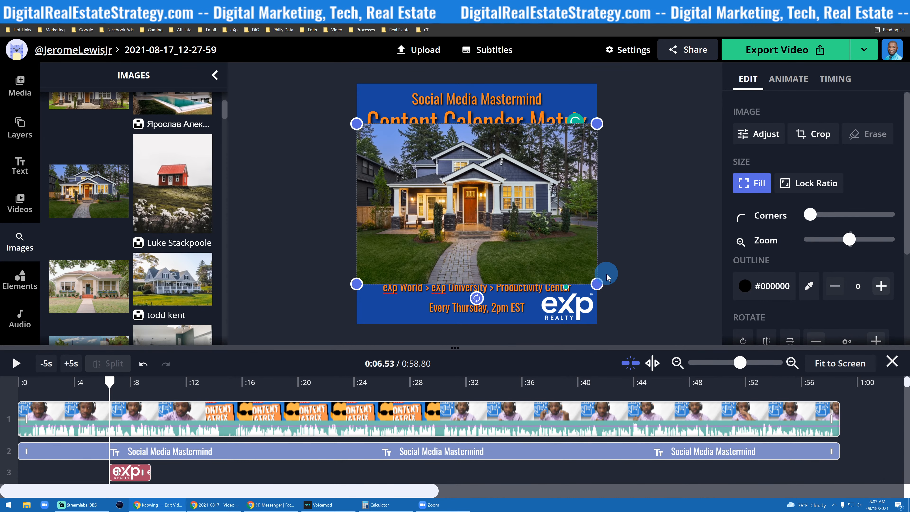
# - Resize the house photo with locked ratio and place it small in the video's upper-right corner
pyautogui.moveTo(596, 283); pyautogui.dragTo(528, 230)
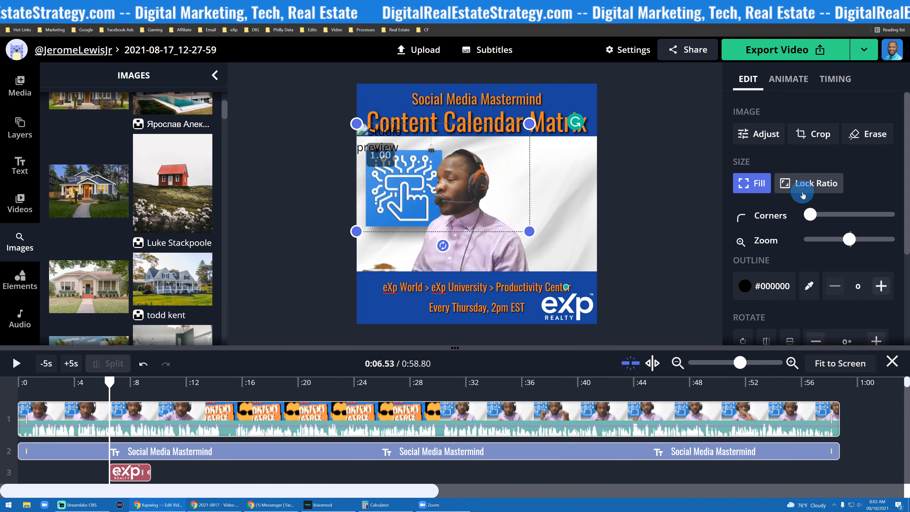
pyautogui.click(799, 183)
pyautogui.moveTo(399, 154); pyautogui.dragTo(462, 193)
pyautogui.moveTo(423, 164); pyautogui.dragTo(558, 162)
pyautogui.click(650, 159)
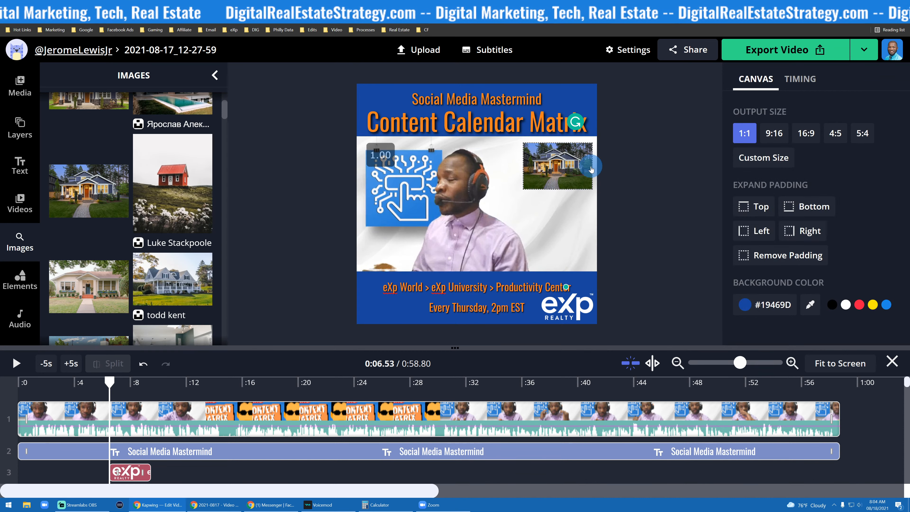
# - Apply the Reveal animation to the house photo and preview it
pyautogui.click(547, 171)
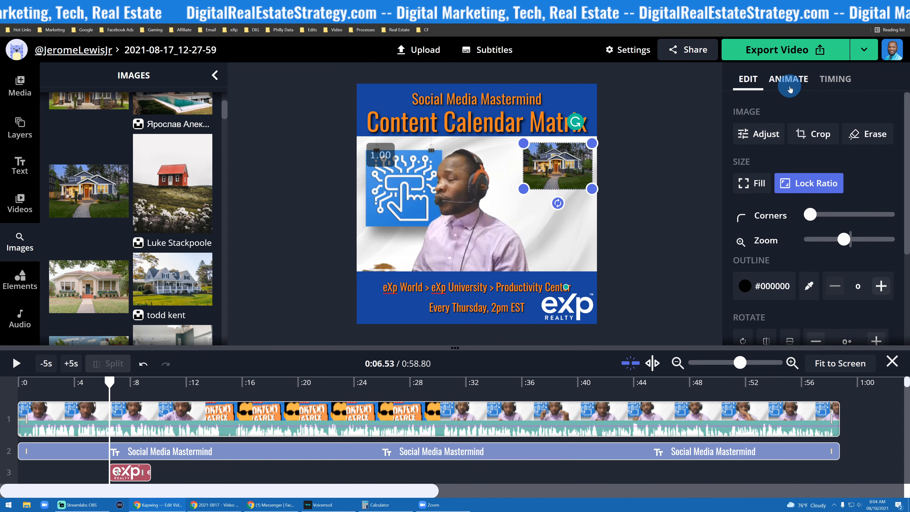
pyautogui.click(791, 86)
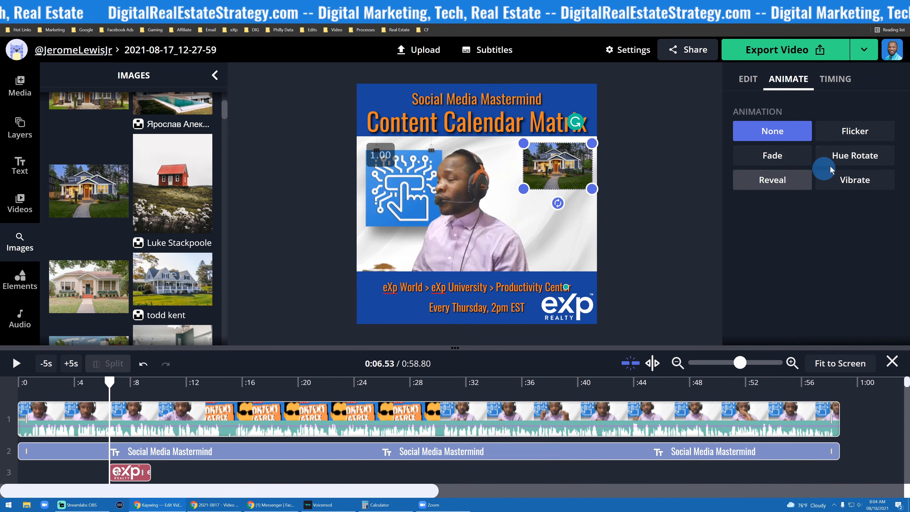
pyautogui.click(842, 185)
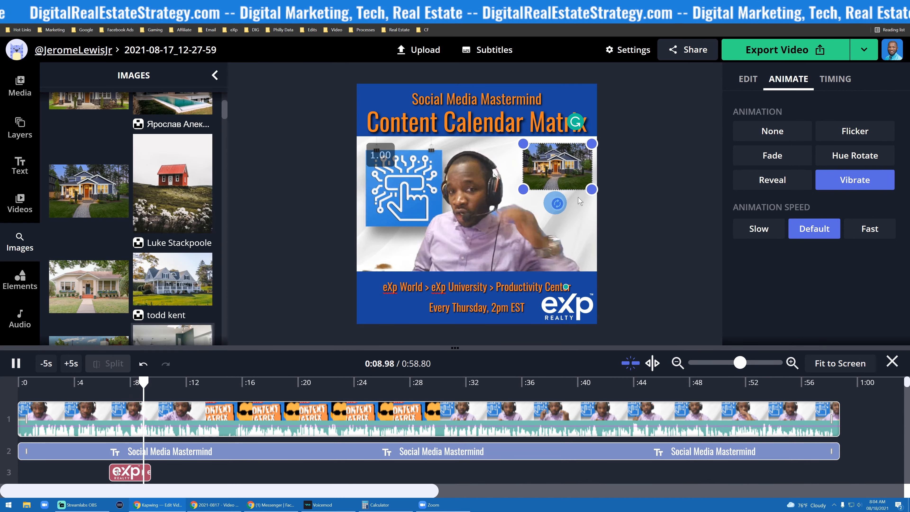
pyautogui.click(757, 189)
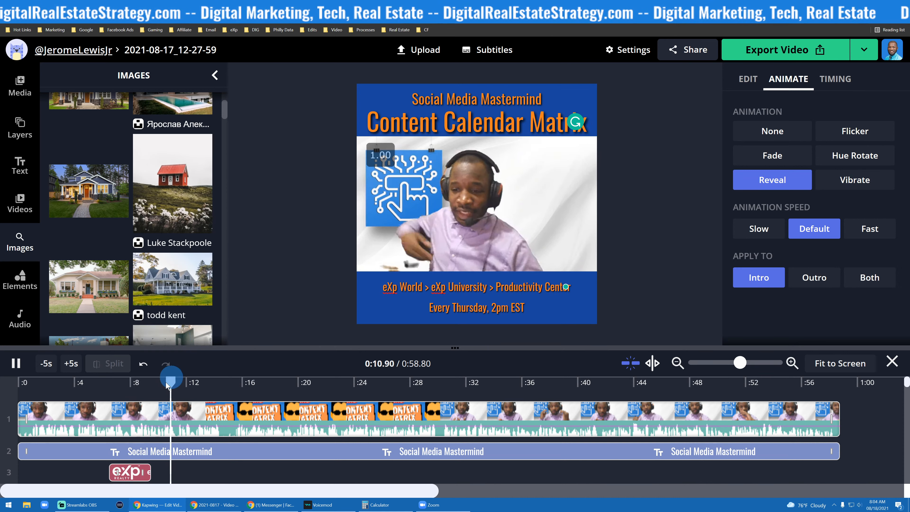
pyautogui.moveTo(177, 382)
pyautogui.mouseDown()
pyautogui.moveTo(74, 381)
pyautogui.moveTo(110, 382)
pyautogui.mouseUp()
pyautogui.click(211, 363)
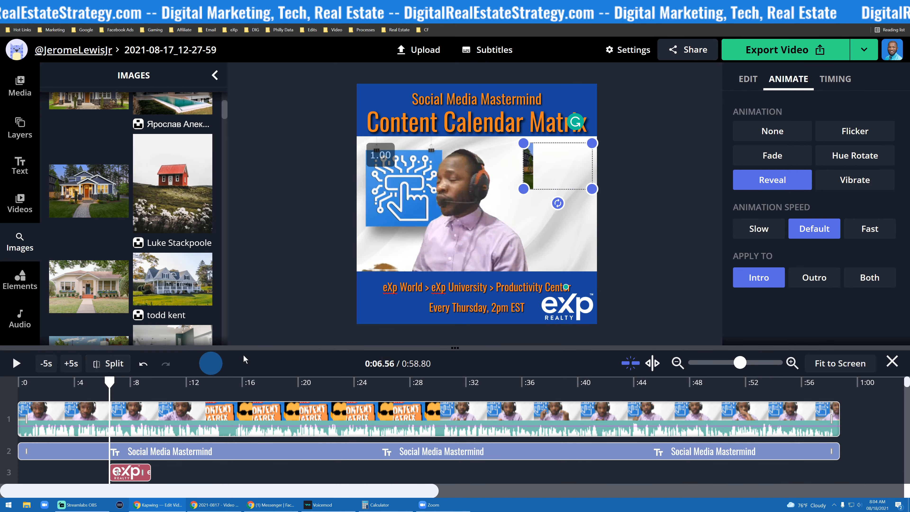
pyautogui.click(17, 363)
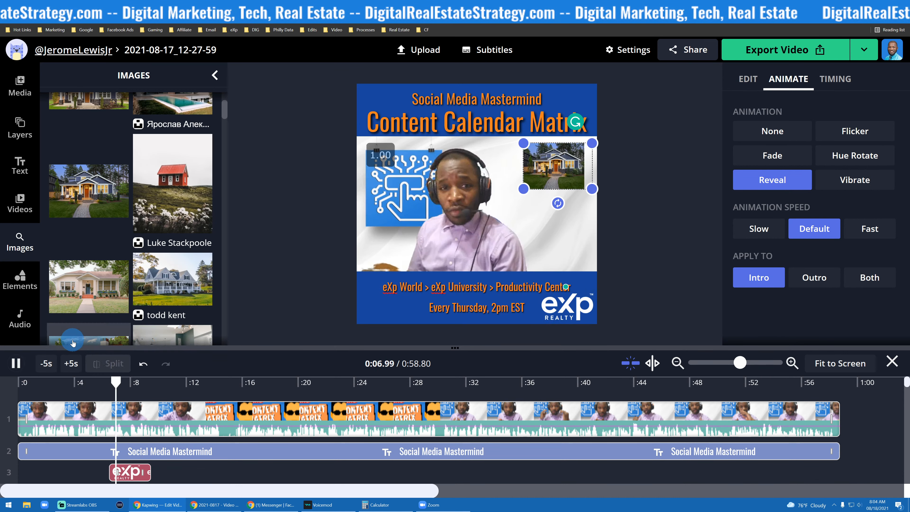
pyautogui.click(16, 363)
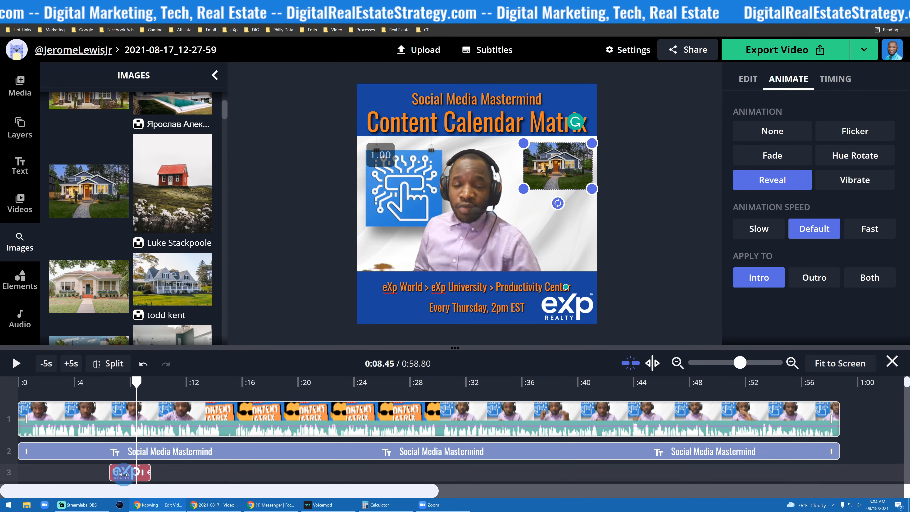
# - Extend the eXp Realty logo clip on the timeline to span the whole video from start to end
pyautogui.click(562, 156)
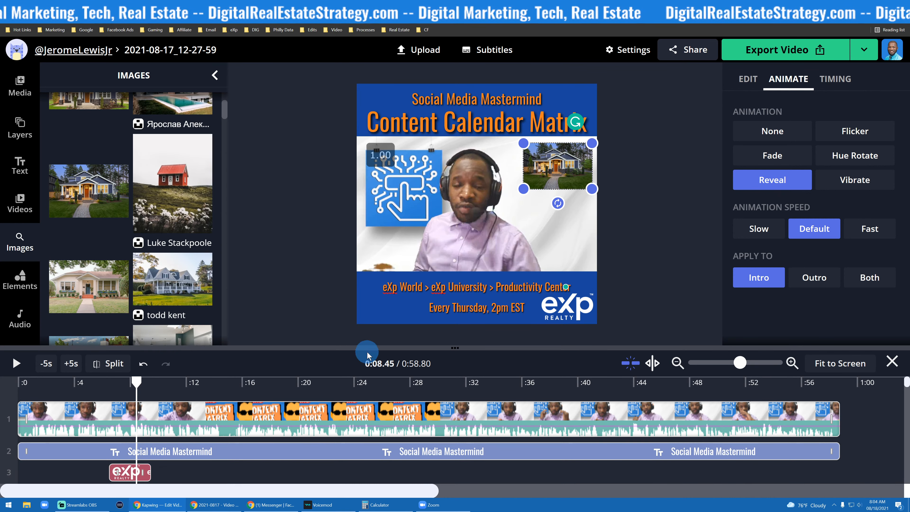
pyautogui.scroll(-3, 366, 430)
pyautogui.scroll(1, 308, 432)
pyautogui.scroll(-3, 247, 427)
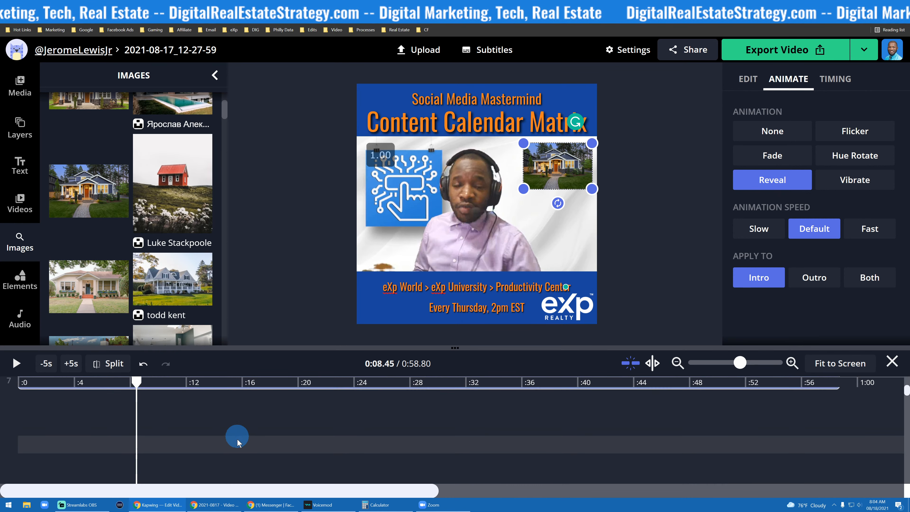
pyautogui.scroll(4, 237, 443)
pyautogui.scroll(-2, 234, 442)
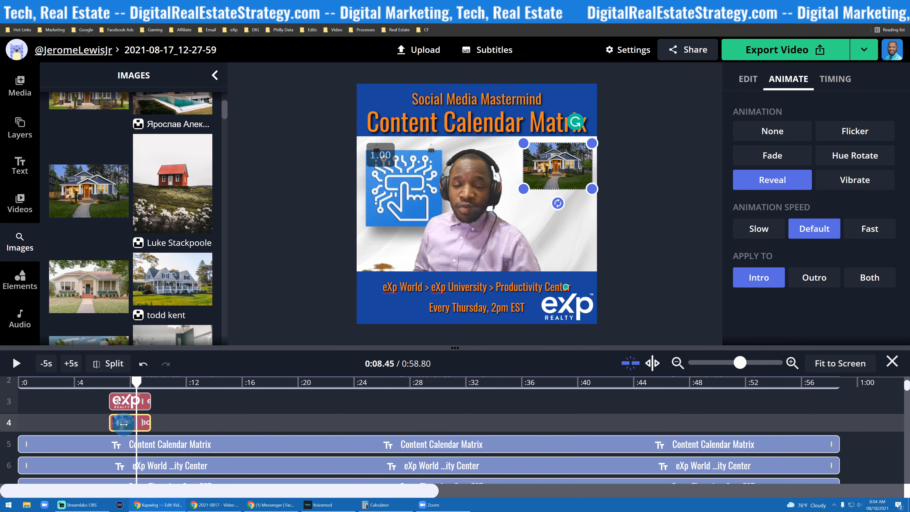
pyautogui.moveTo(115, 399); pyautogui.dragTo(7, 396)
pyautogui.scroll(-3, 149, 454)
pyautogui.moveTo(150, 400); pyautogui.dragTo(839, 410)
# - Delete the house photo from the timeline
pyautogui.click(137, 419)
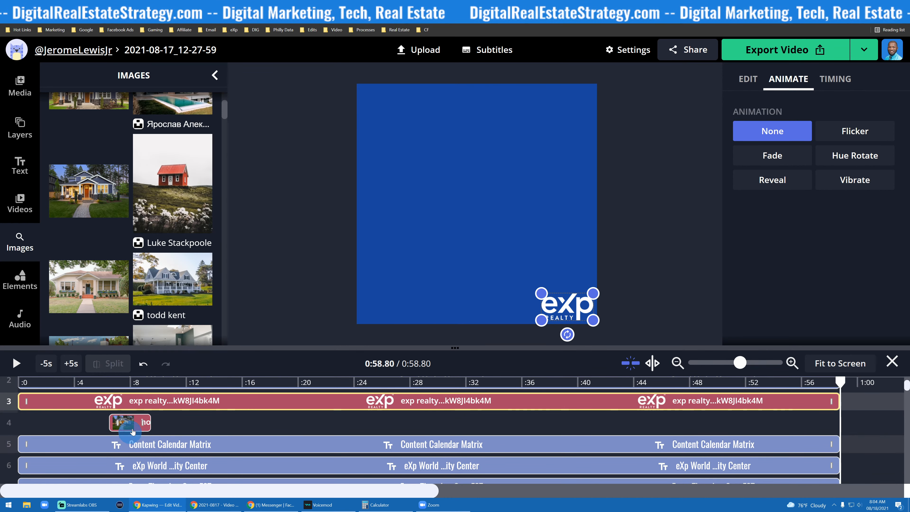
pyautogui.press('Delete')
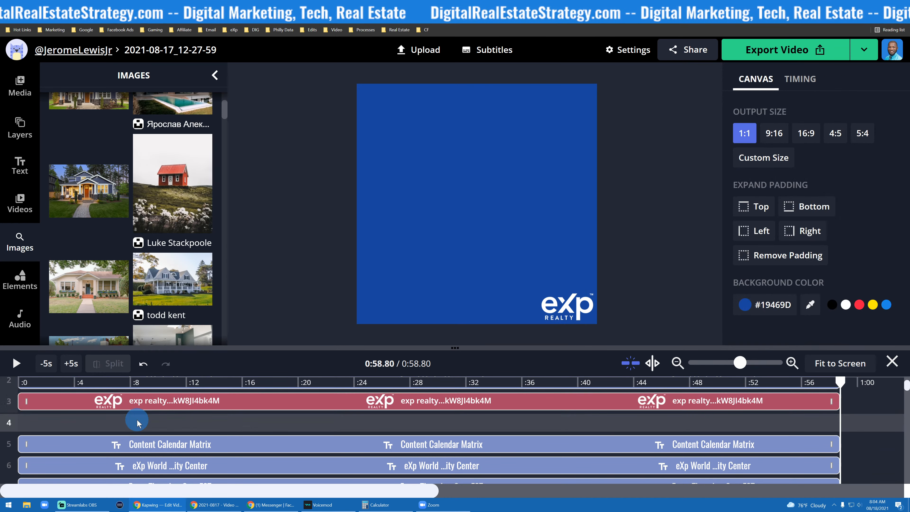
# - Play the video from the beginning to preview the overlays
pyautogui.scroll(2, 166, 423)
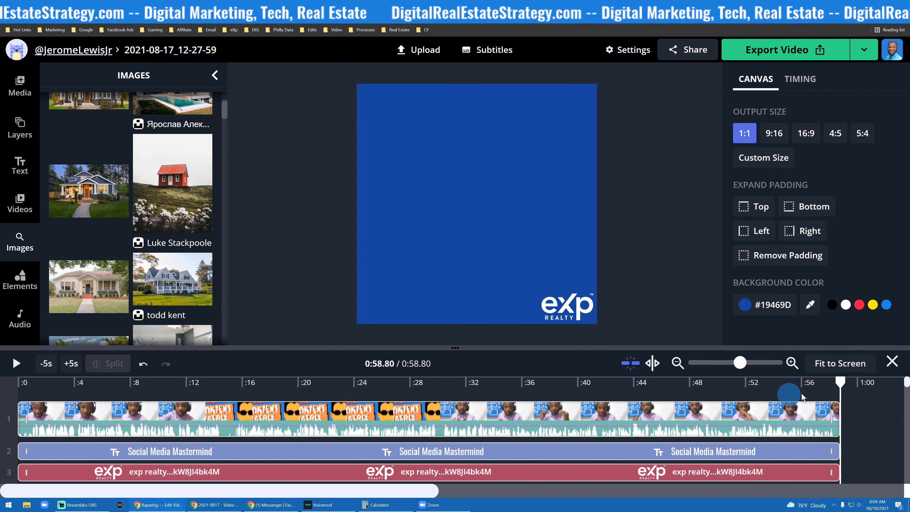
pyautogui.moveTo(837, 386); pyautogui.dragTo(1, 392)
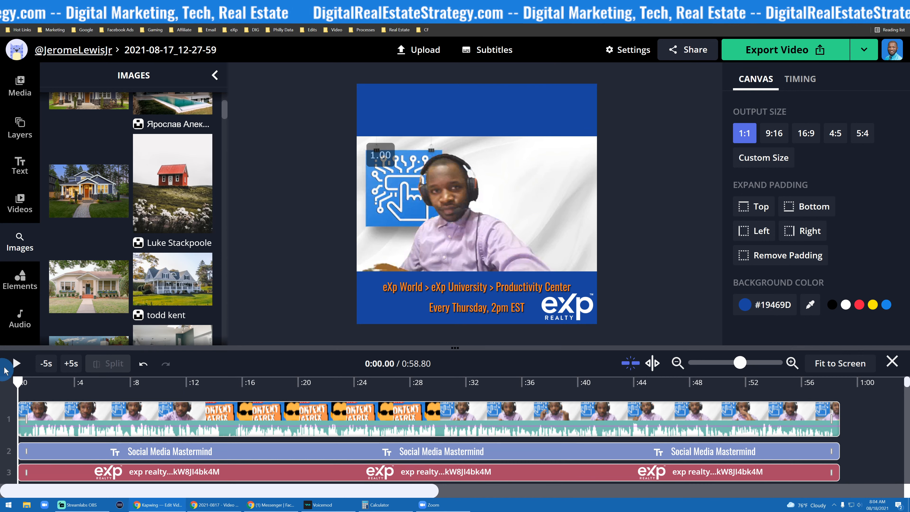
pyautogui.click(11, 364)
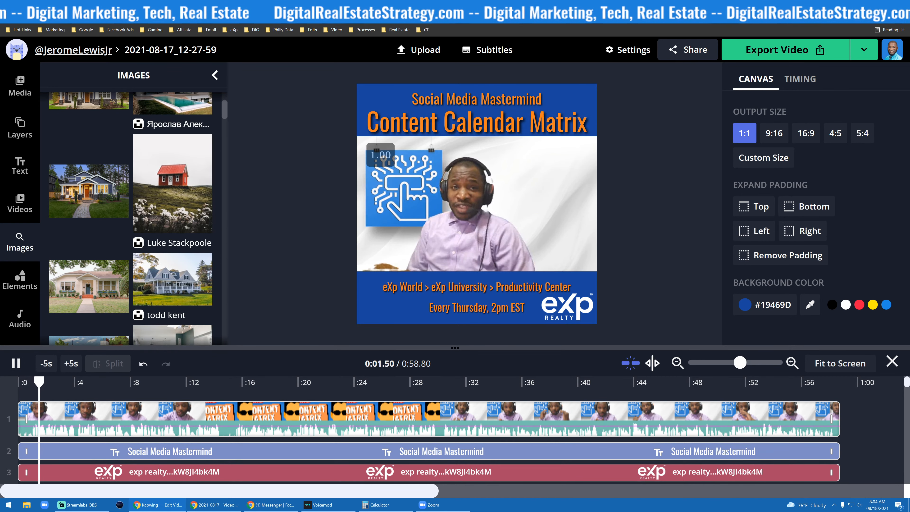
pyautogui.press('space')
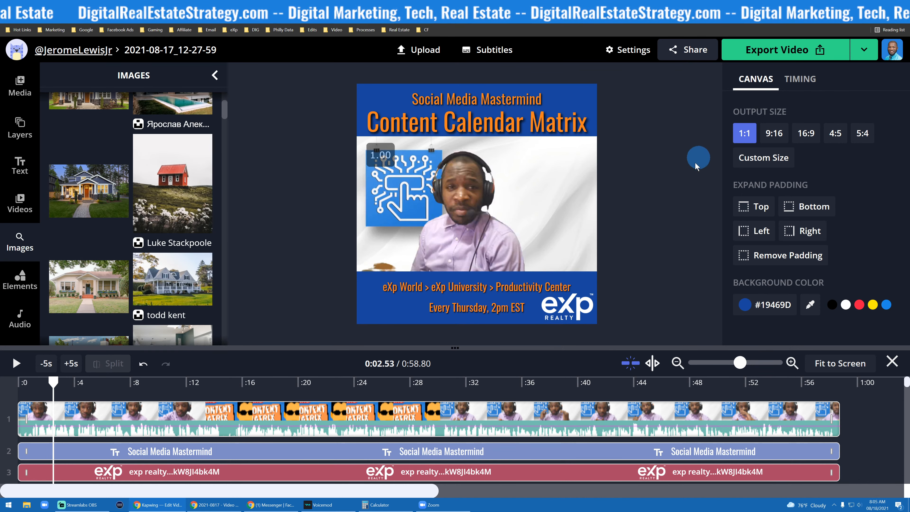
pyautogui.scroll(-2, 19, 244)
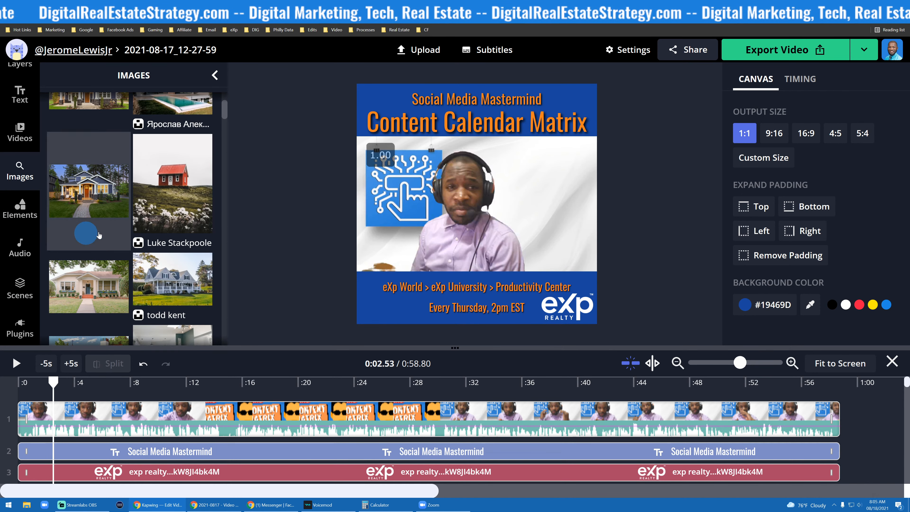
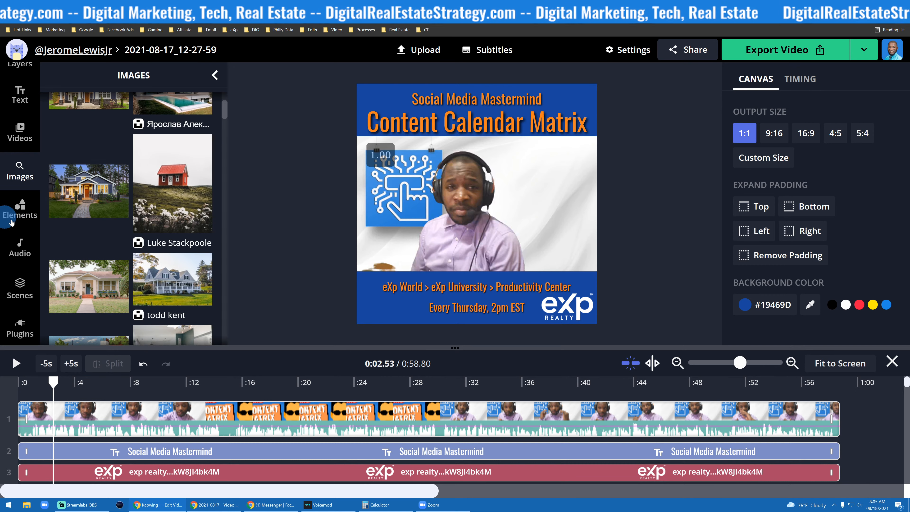
# - Browse the house stickers in the Elements library
pyautogui.click(27, 214)
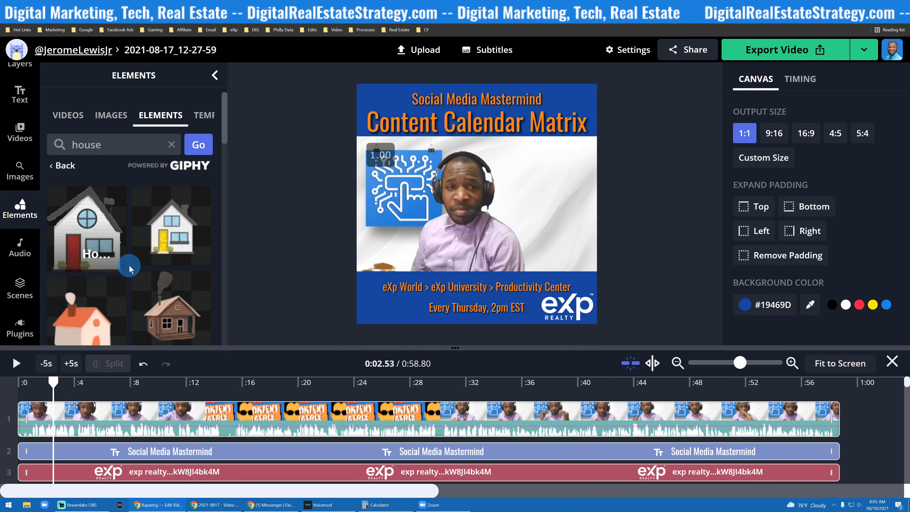
pyautogui.scroll(-3, 129, 215)
pyautogui.scroll(2, 135, 157)
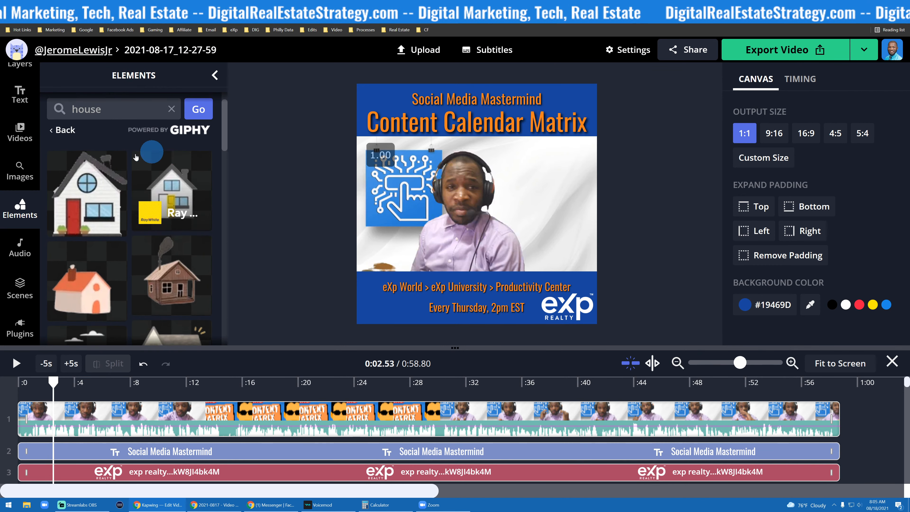
pyautogui.scroll(-10, 135, 157)
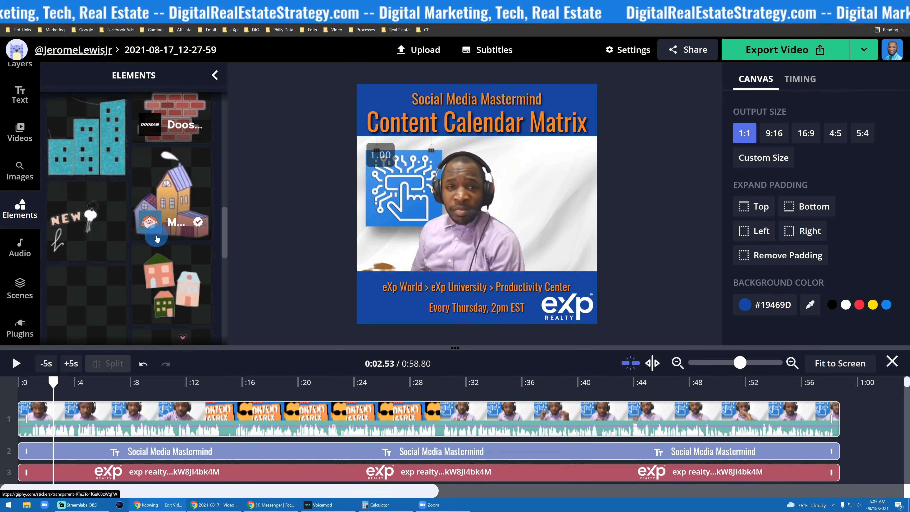
# - Browse the free music tracks and categories in the Audio library
pyautogui.click(20, 247)
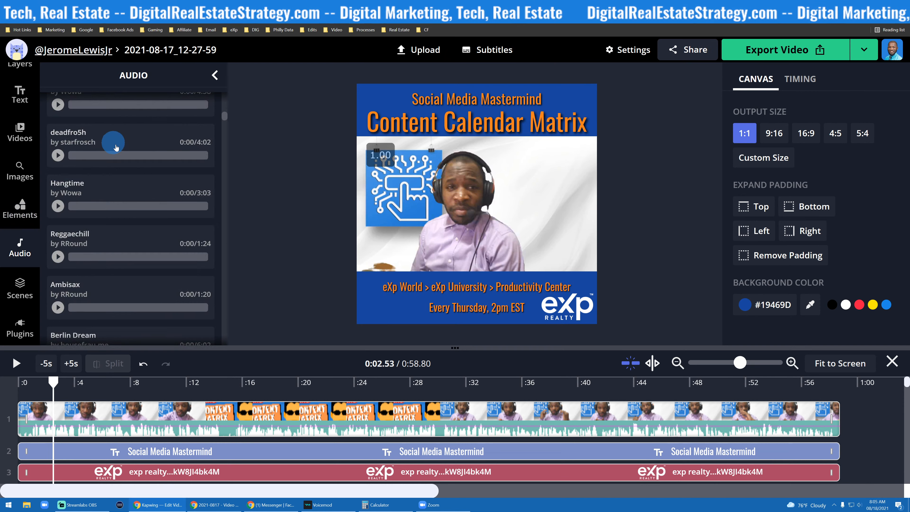
pyautogui.scroll(10, 126, 159)
pyautogui.scroll(-3, 138, 191)
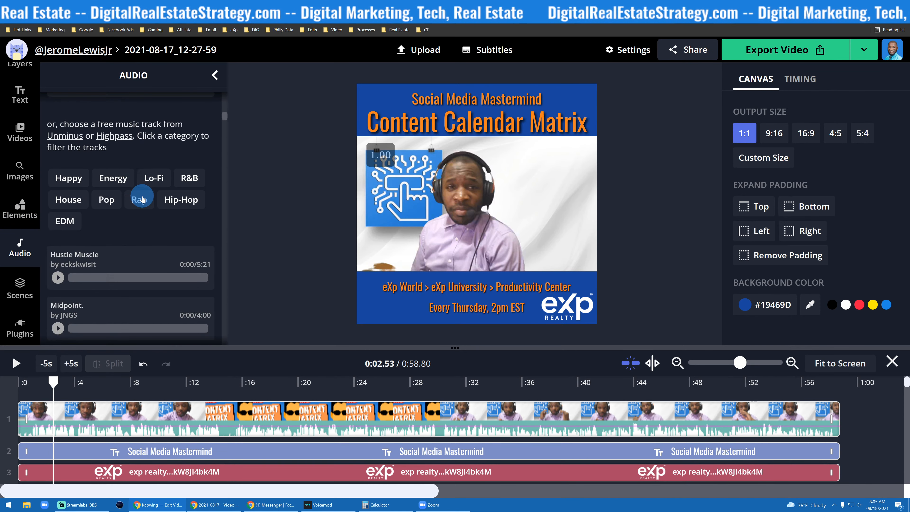
pyautogui.scroll(-1, 147, 189)
pyautogui.scroll(3, 146, 183)
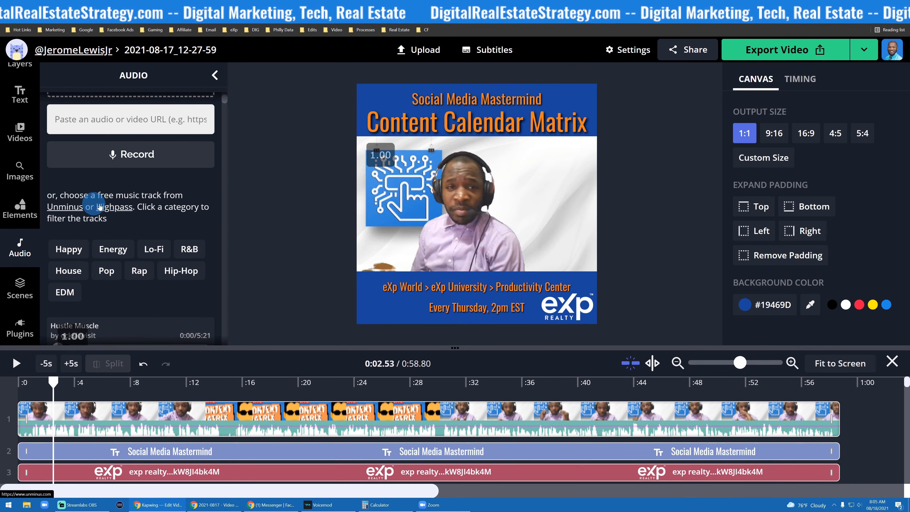
pyautogui.scroll(-1, 143, 207)
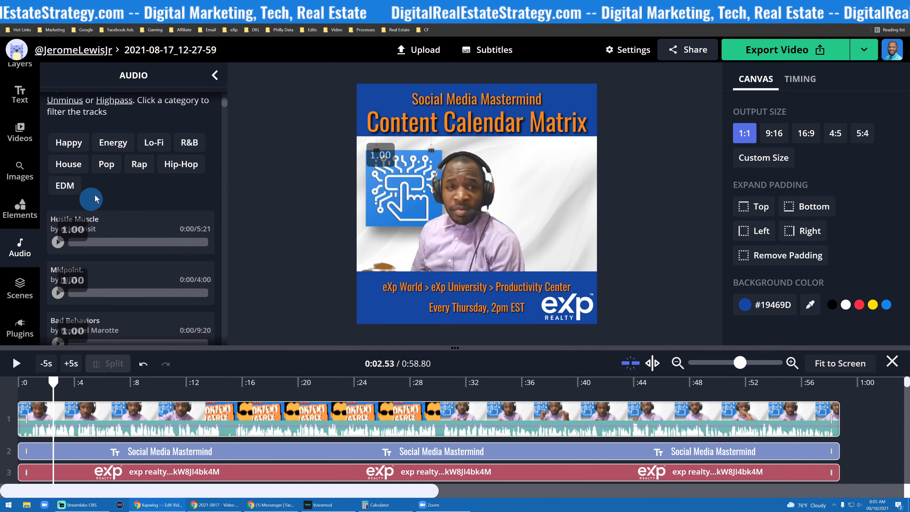
pyautogui.scroll(3, 95, 194)
pyautogui.scroll(2, 140, 179)
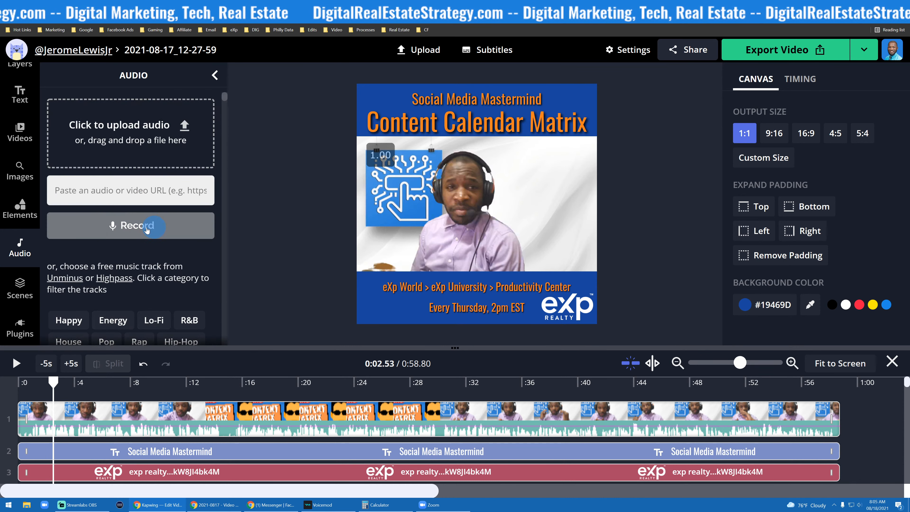
pyautogui.scroll(-2, 66, 271)
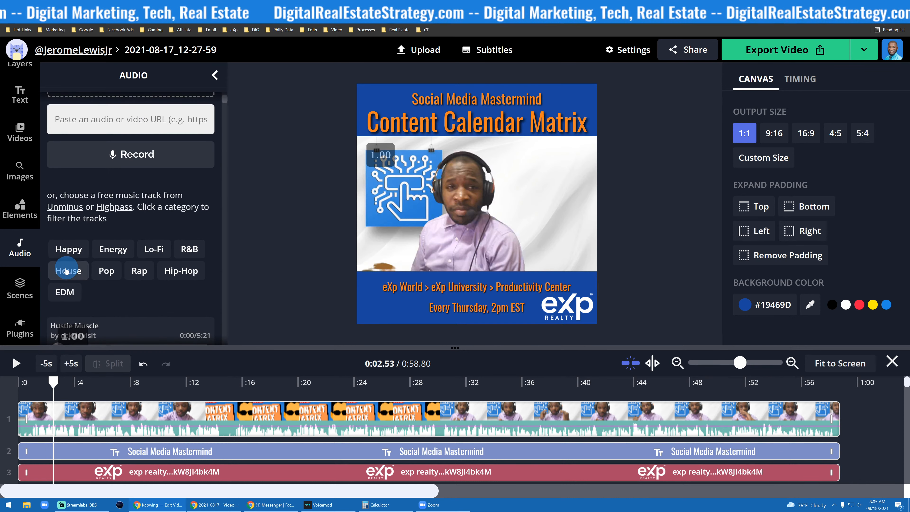
pyautogui.scroll(-2, 25, 283)
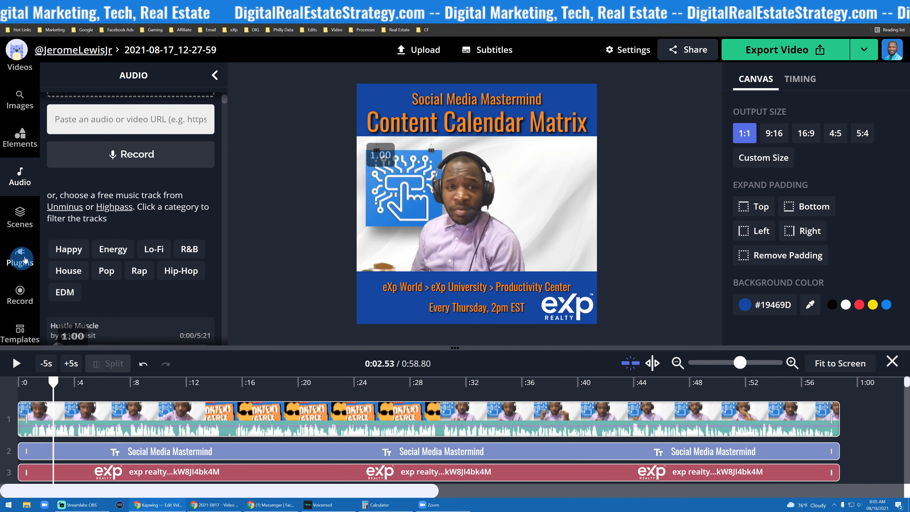
# - Browse the list of available plugins
pyautogui.click(25, 259)
pyautogui.scroll(-4, 150, 174)
pyautogui.scroll(5, 139, 198)
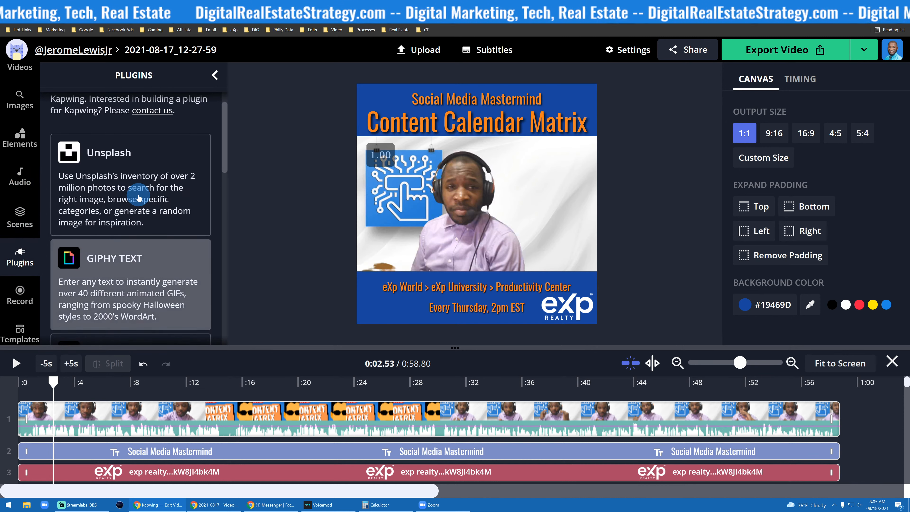
pyautogui.scroll(1, 139, 198)
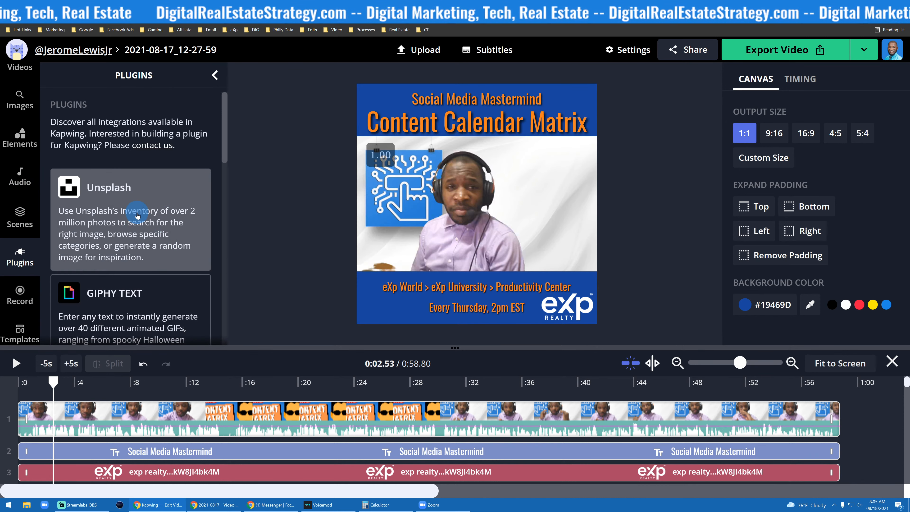
pyautogui.scroll(-3, 128, 218)
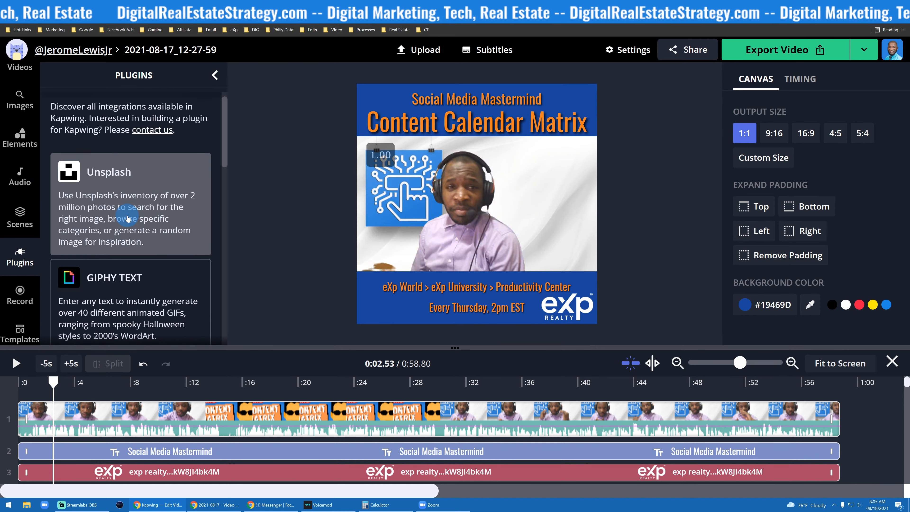
pyautogui.scroll(3, 128, 218)
# - Search the Unsplash plugin for apple and insert the first apple photo onto the canvas
pyautogui.click(128, 218)
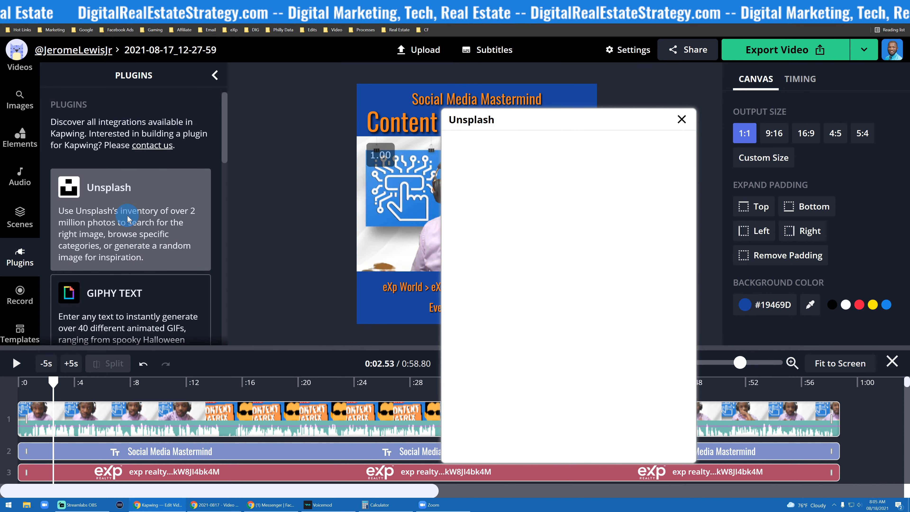
pyautogui.click(555, 153)
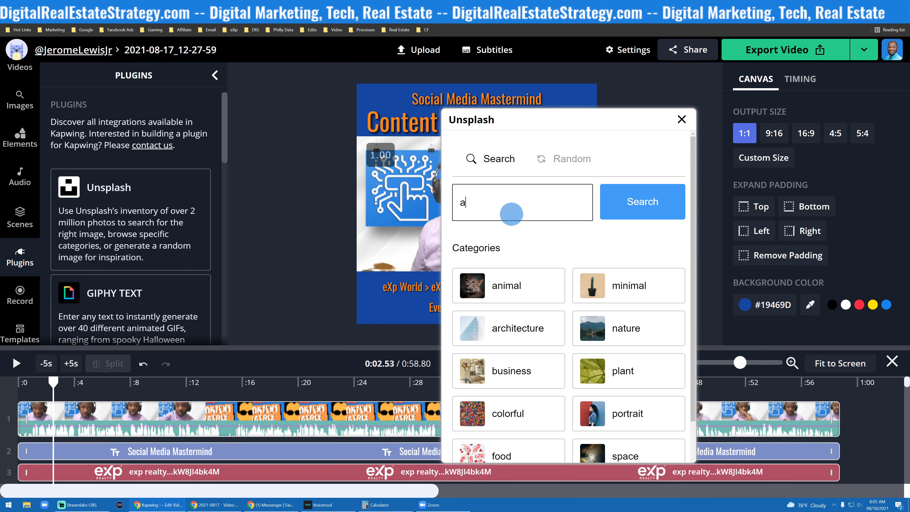
pyautogui.press('Return')
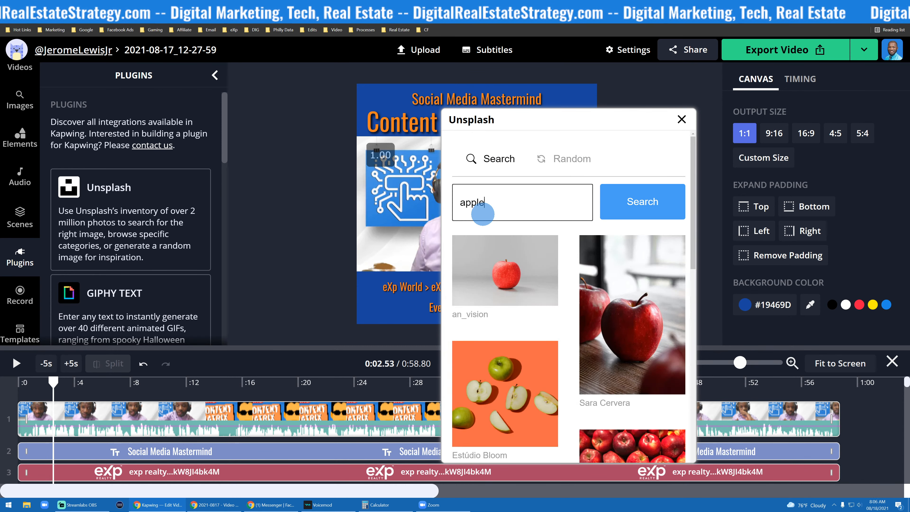
pyautogui.click(528, 287)
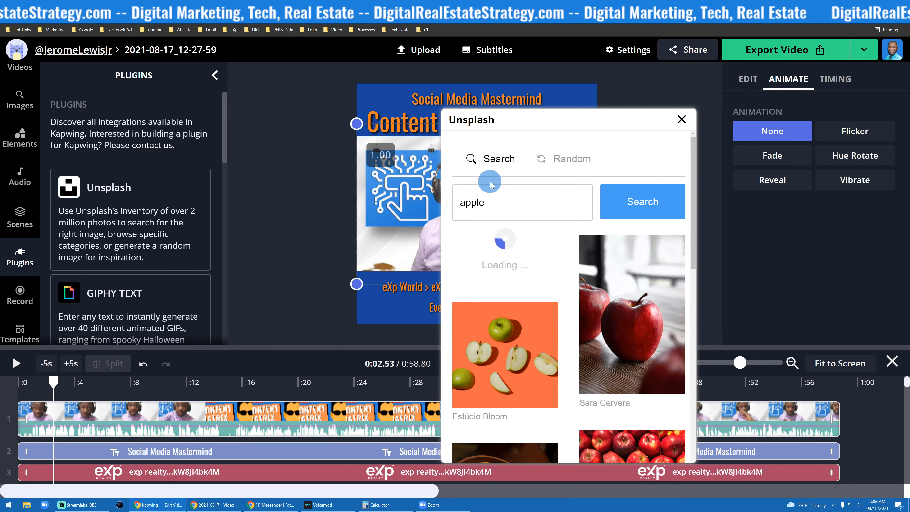
pyautogui.click(681, 121)
# - Shrink the apple photo, move it to the upper right of the video, then delete it
pyautogui.moveTo(356, 124); pyautogui.dragTo(519, 232)
pyautogui.moveTo(584, 262); pyautogui.dragTo(562, 162)
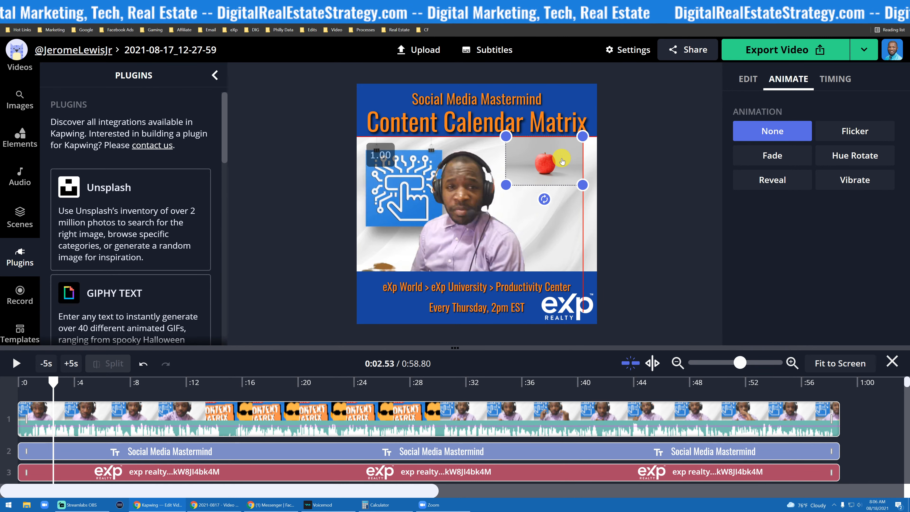
pyautogui.press('Delete')
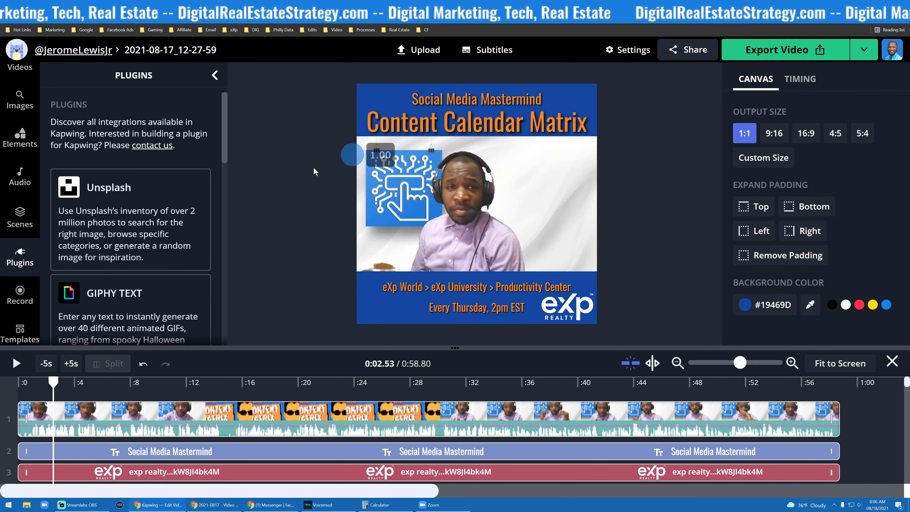
# - Open the GIPHY Text plugin and generate animated text of the presenter's full name
pyautogui.scroll(-2, 132, 225)
pyautogui.scroll(-3, 185, 236)
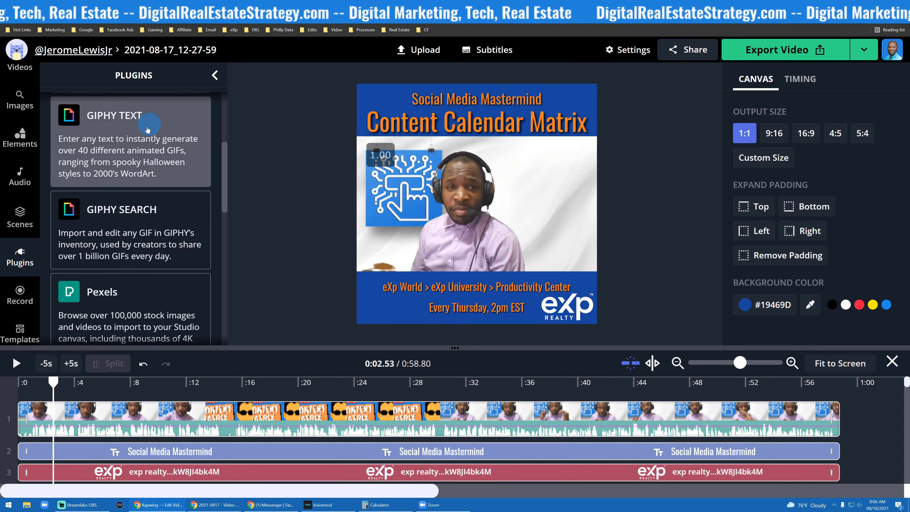
pyautogui.click(166, 150)
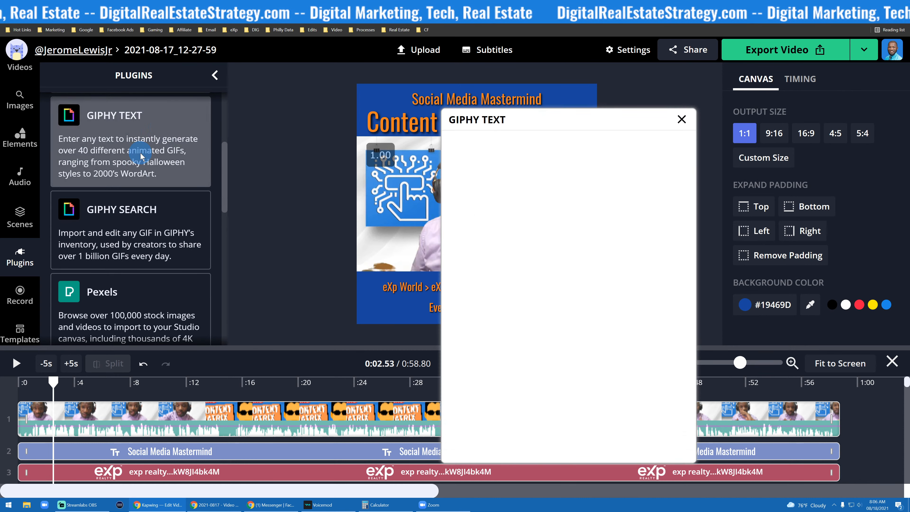
pyautogui.click(549, 205)
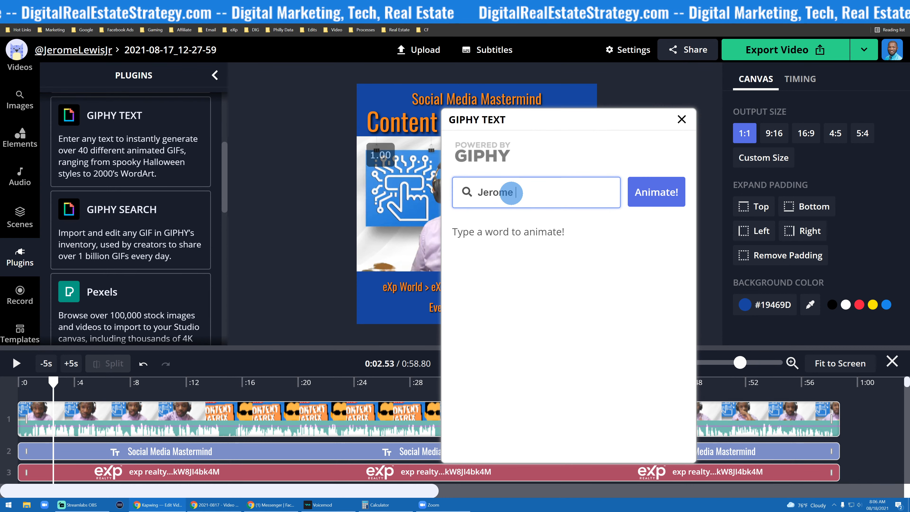
pyautogui.write('Jerome Lewis')
pyautogui.click(644, 193)
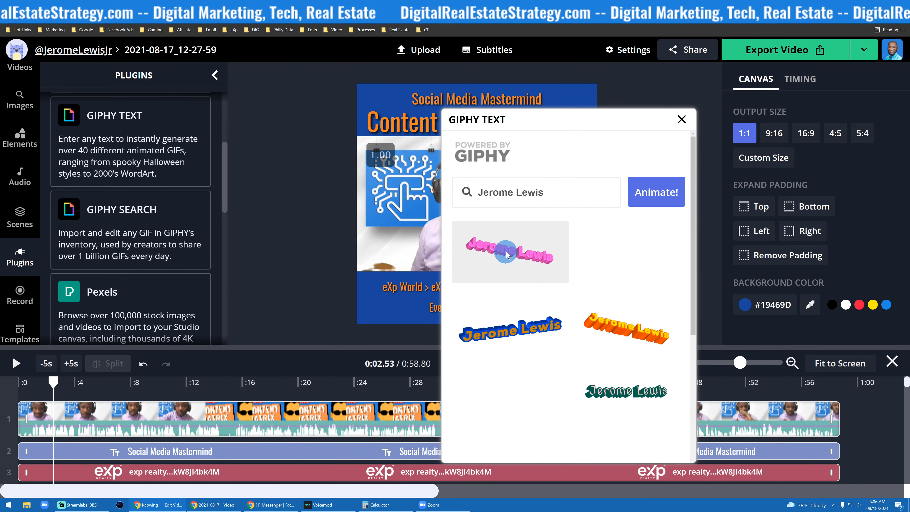
# - Add the purple outlined name GIF and shrink it into the title area at the top of the video
pyautogui.scroll(-4, 570, 309)
pyautogui.scroll(-2, 575, 308)
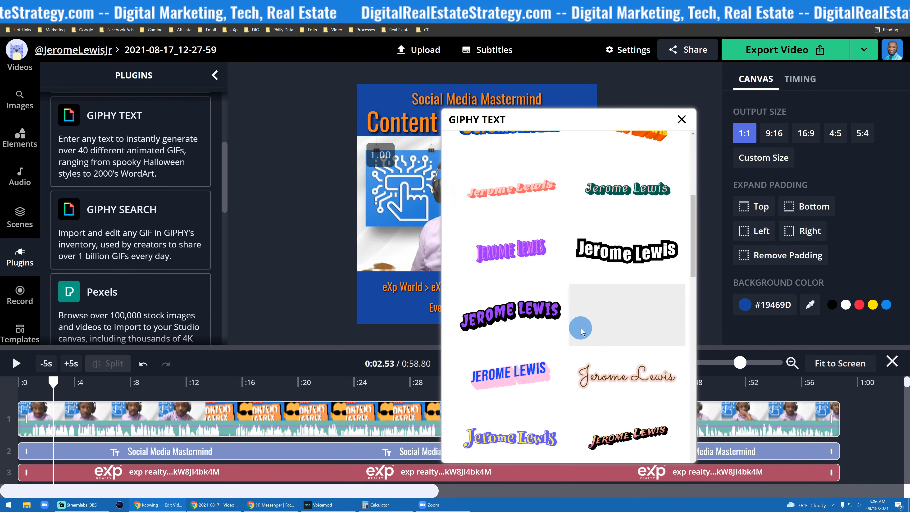
pyautogui.scroll(-3, 577, 287)
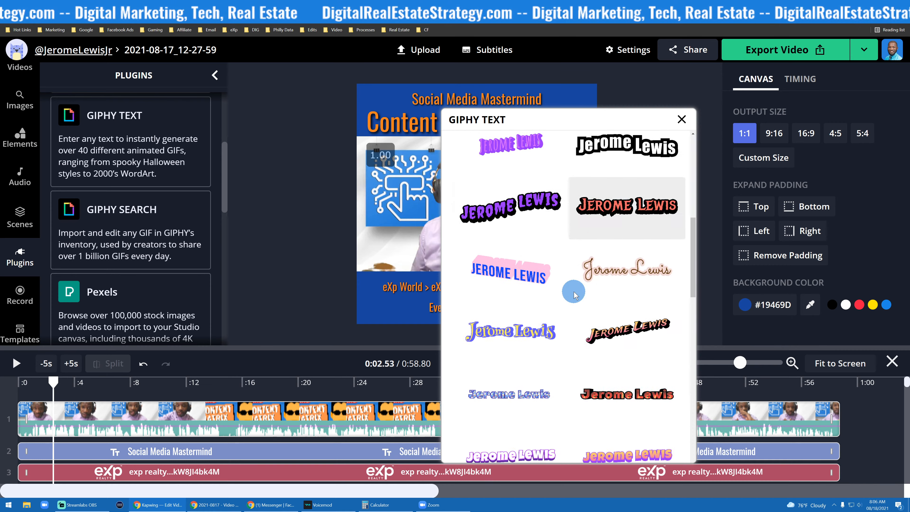
pyautogui.click(509, 204)
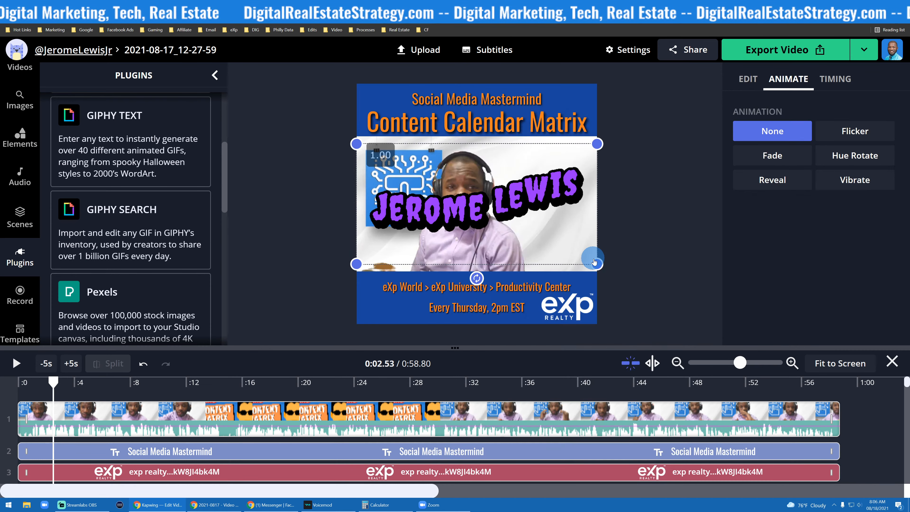
pyautogui.moveTo(597, 264); pyautogui.dragTo(479, 125)
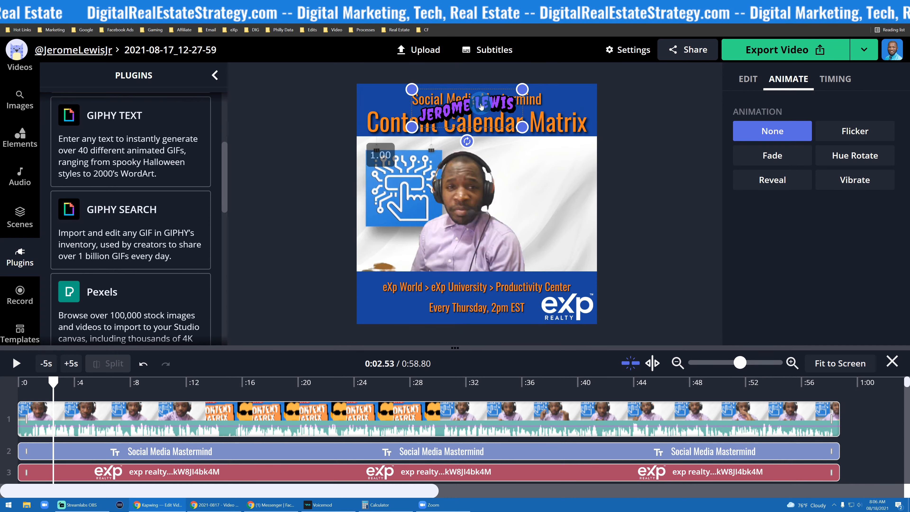
# - Generate GIPHY animated text for Social Media Mastermind
pyautogui.click(203, 151)
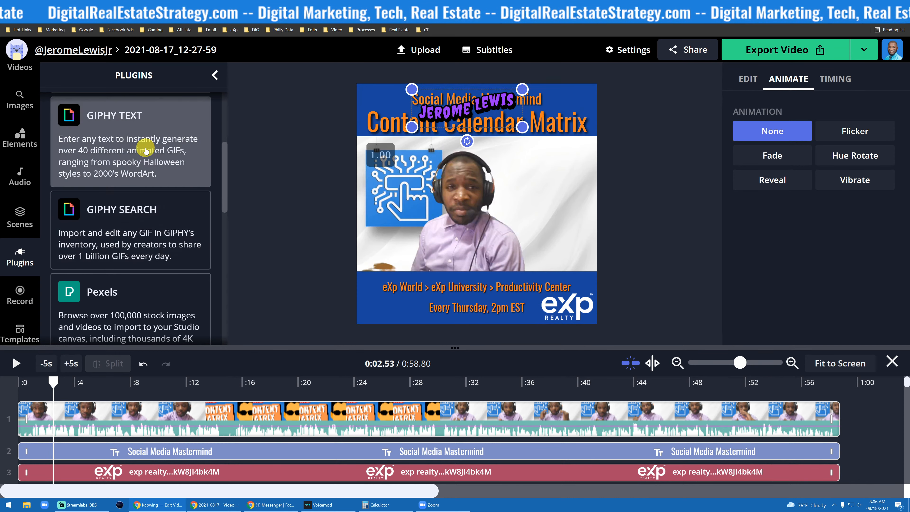
pyautogui.click(508, 196)
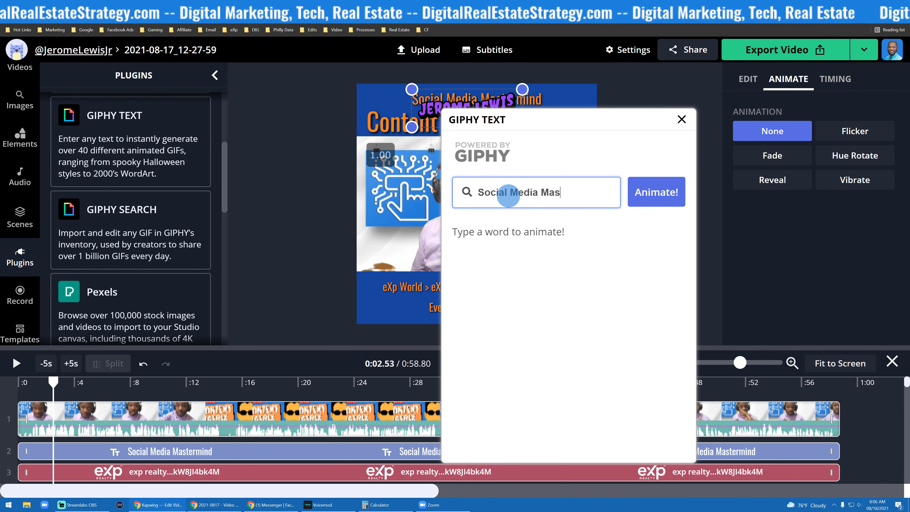
pyautogui.click(656, 192)
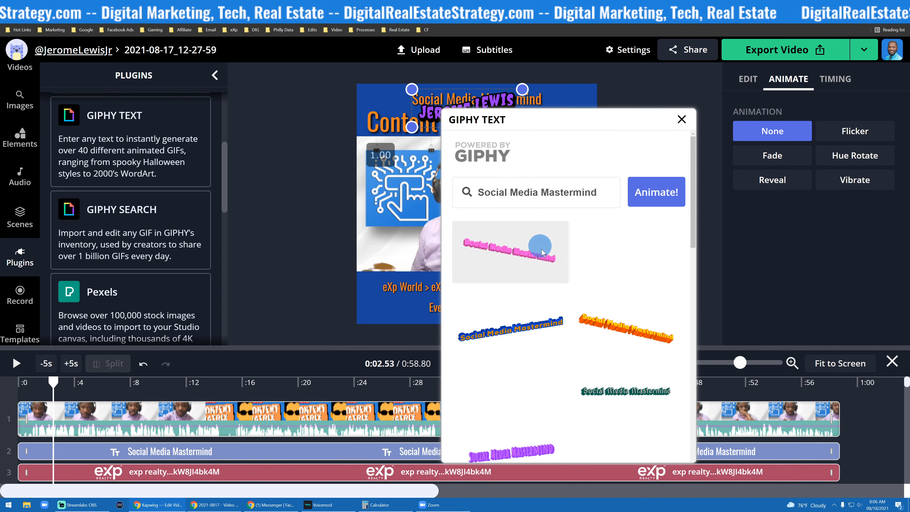
# - Add the black-and-white Social Media Mastermind GIF and move its clip to the start of the timeline
pyautogui.scroll(-4, 539, 256)
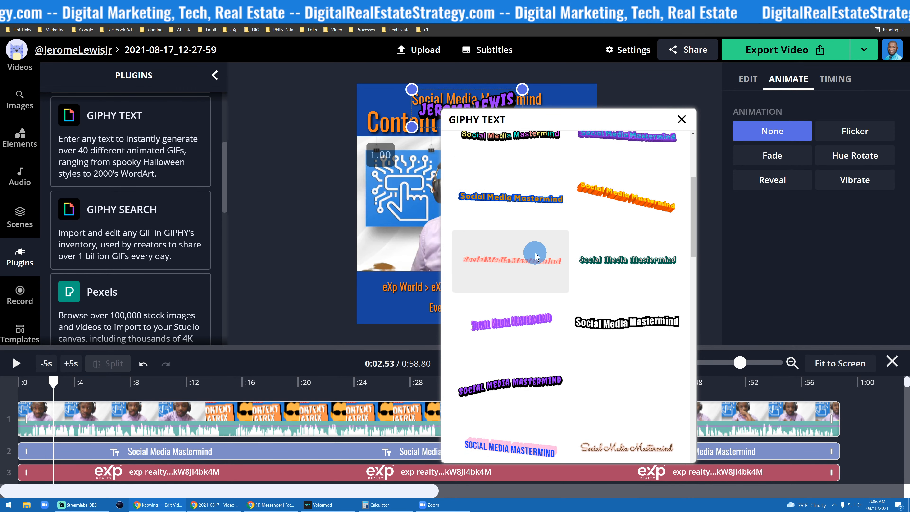
pyautogui.scroll(-6, 536, 255)
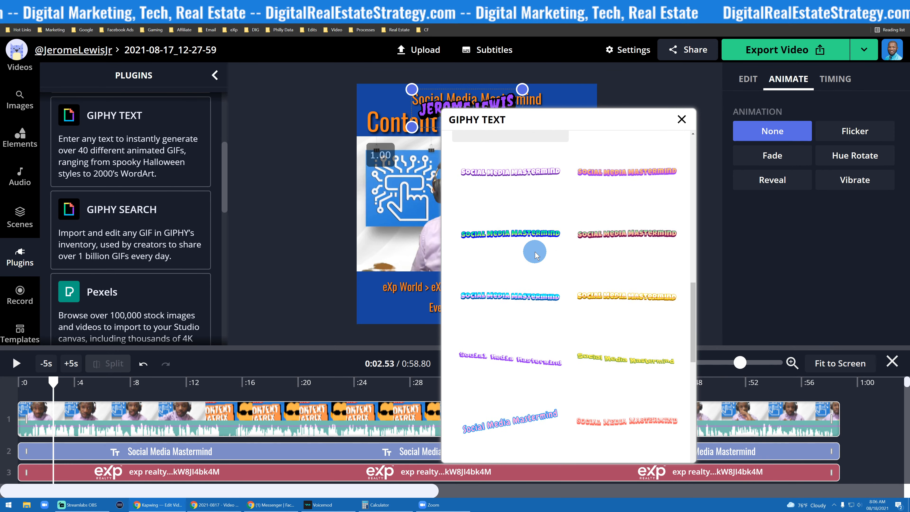
pyautogui.scroll(10, 534, 253)
pyautogui.scroll(-2, 606, 255)
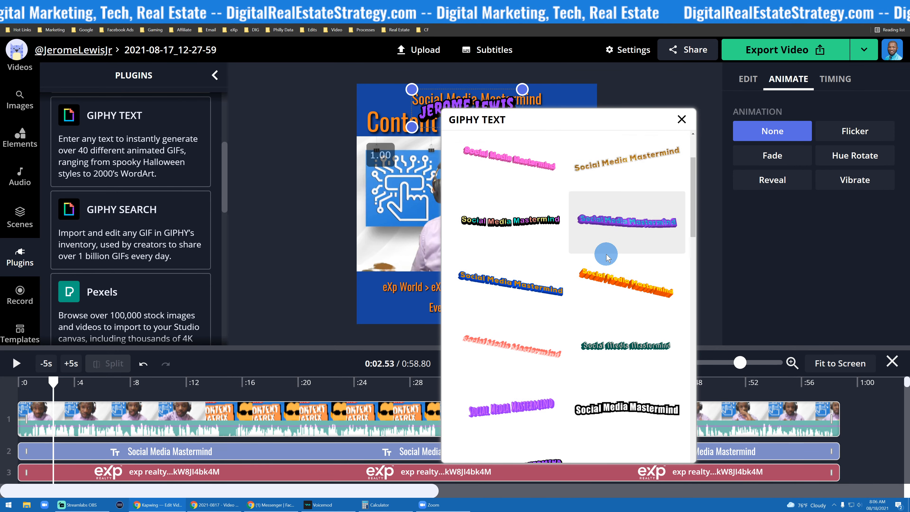
pyautogui.click(625, 384)
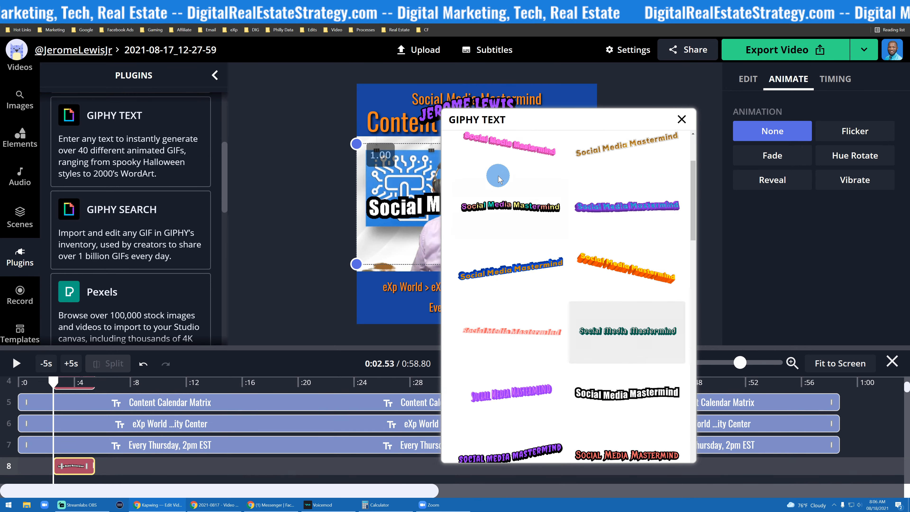
pyautogui.moveTo(60, 466); pyautogui.dragTo(7, 466)
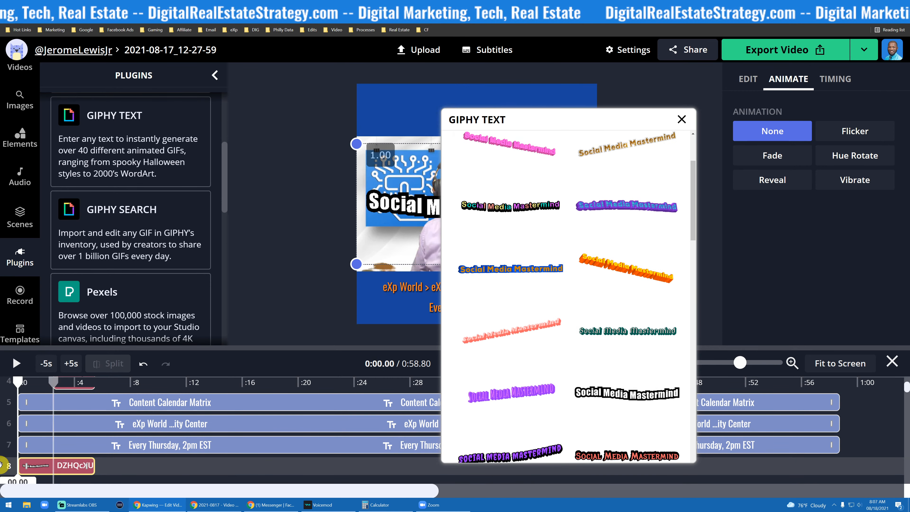
# - Extend the Social Media Mastermind GIF clip to span the whole video and move the GIF to the top of the canvas
pyautogui.click(682, 119)
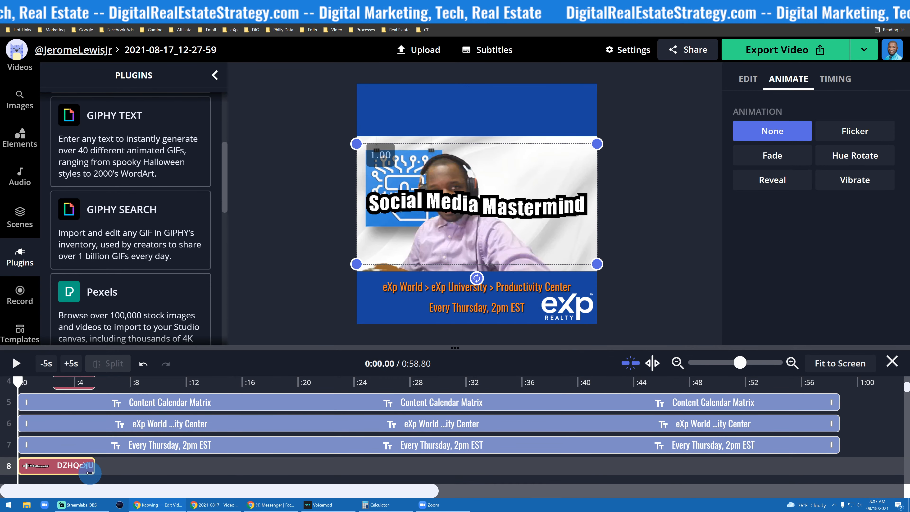
pyautogui.moveTo(93, 466); pyautogui.dragTo(836, 478)
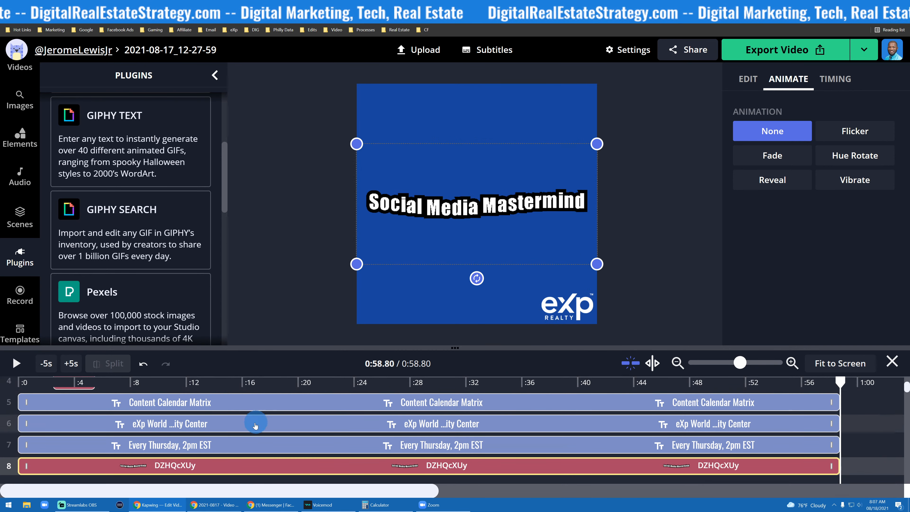
pyautogui.scroll(4, 252, 421)
pyautogui.scroll(-2, 249, 411)
pyautogui.scroll(2, 249, 411)
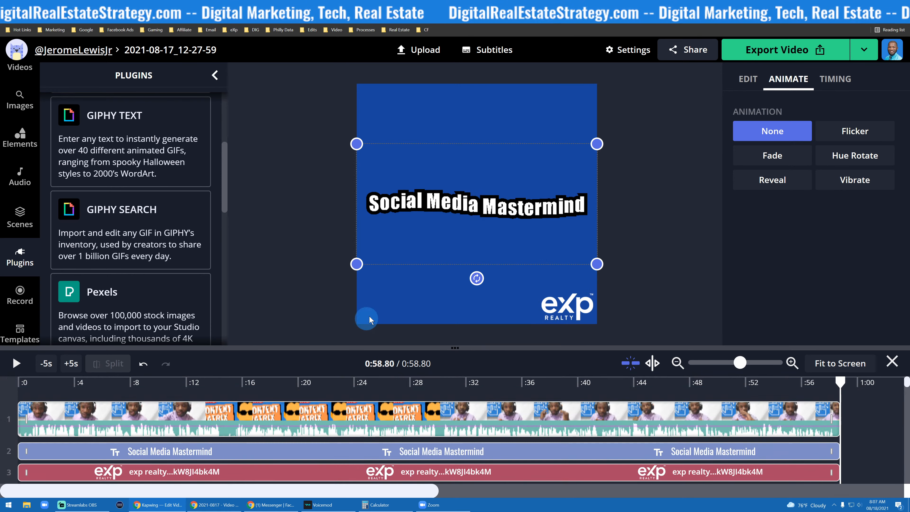
pyautogui.moveTo(477, 218); pyautogui.dragTo(478, 114)
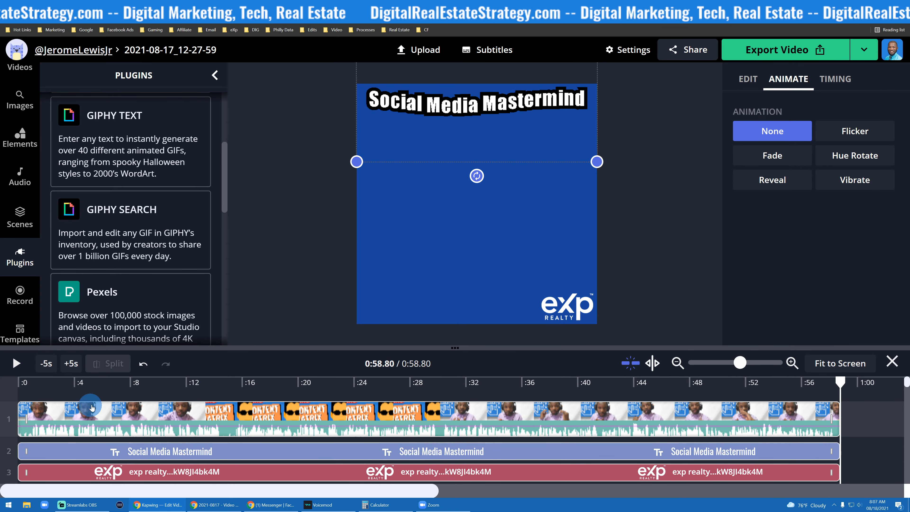
# - Shrink the Social Media Mastermind GIF and place it just below the Content Calendar Matrix title
pyautogui.moveTo(840, 383); pyautogui.dragTo(15, 382)
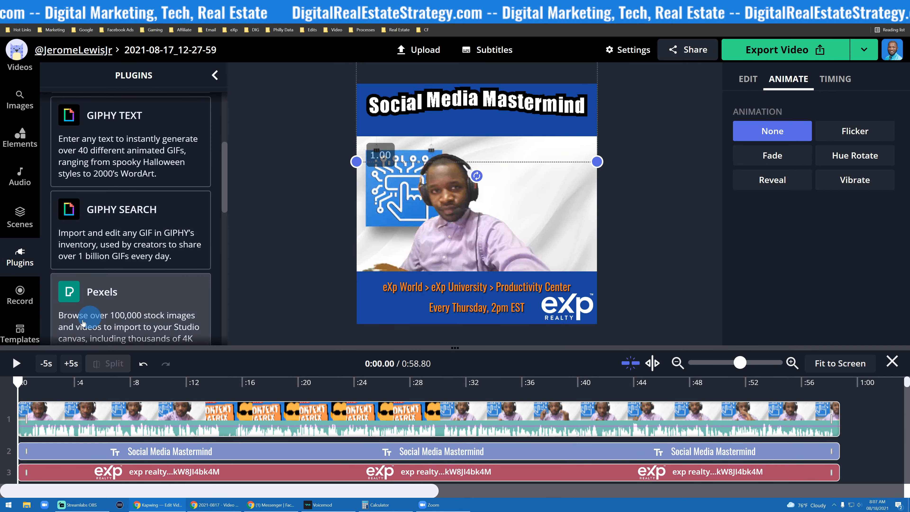
pyautogui.click(28, 365)
pyautogui.click(18, 364)
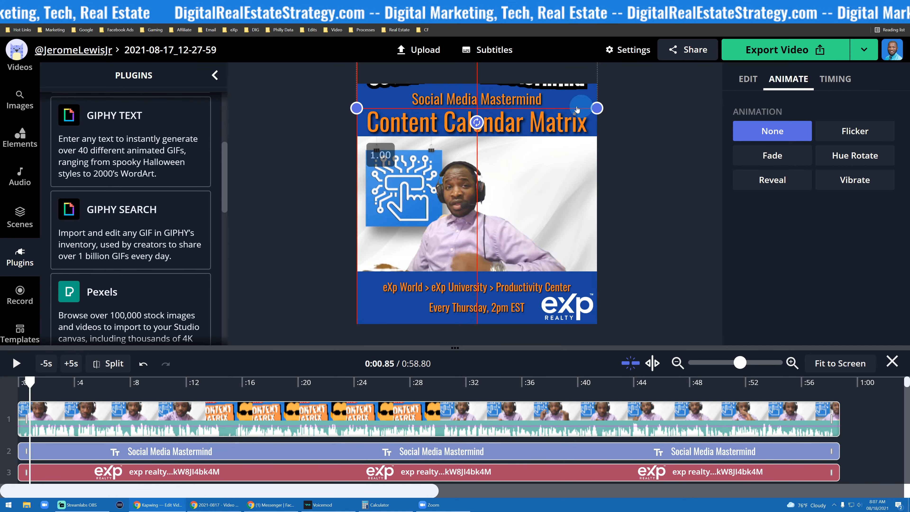
pyautogui.moveTo(525, 115); pyautogui.dragTo(522, 135)
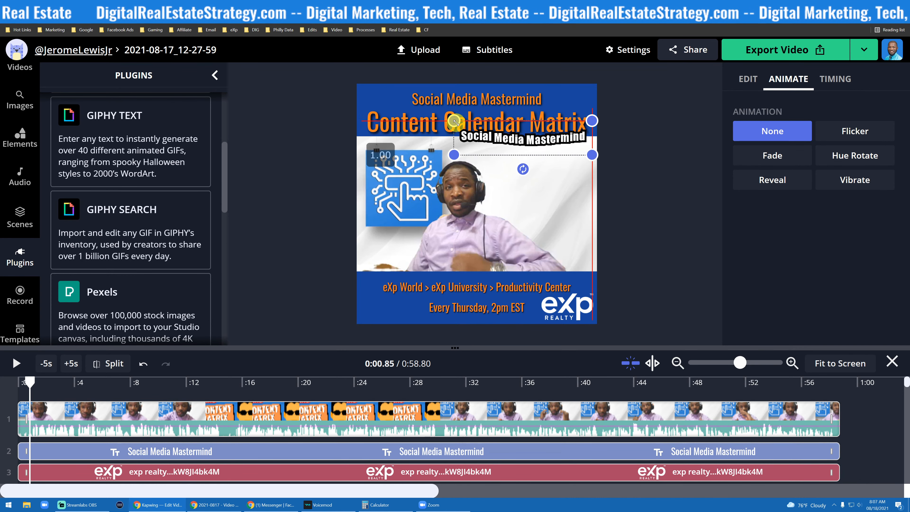
pyautogui.moveTo(455, 121); pyautogui.dragTo(478, 126)
# - Delete the static Social Media Mastermind text layer and move the GIF into its spot above the main title
pyautogui.click(529, 99)
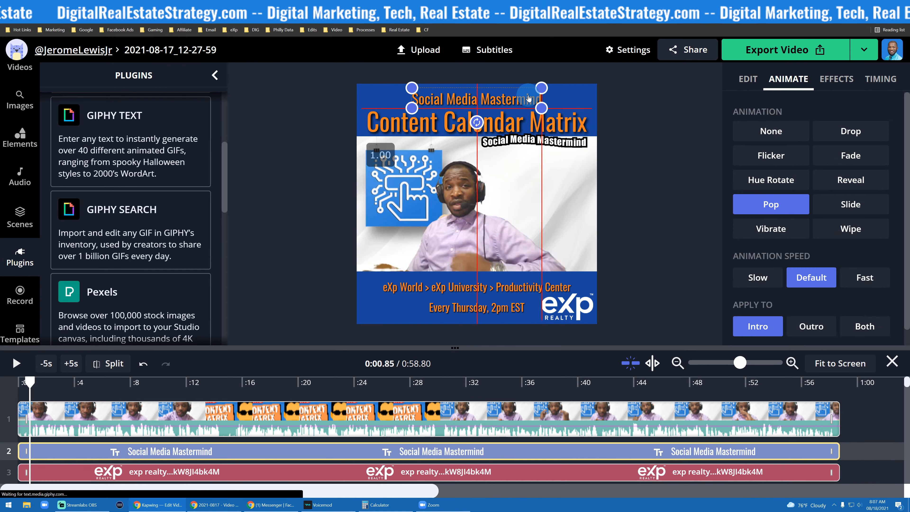
pyautogui.press('Delete')
pyautogui.moveTo(542, 141); pyautogui.dragTo(490, 97)
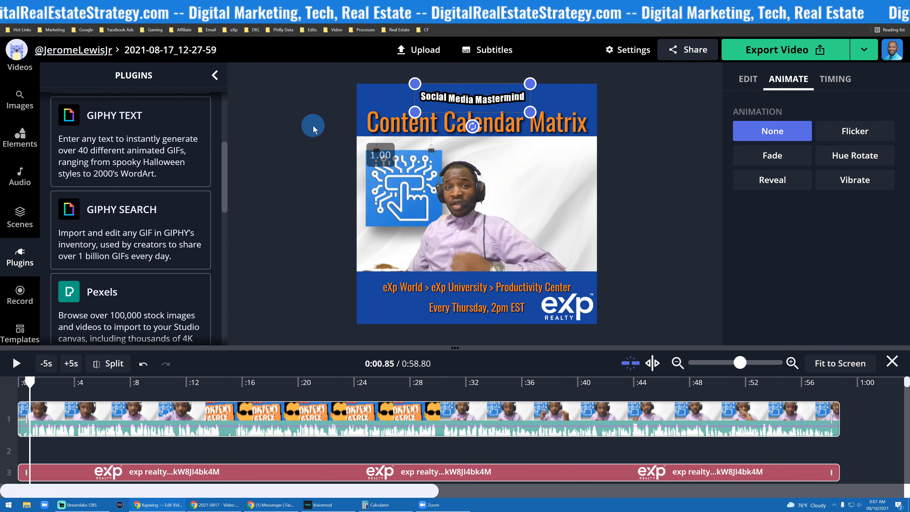
pyautogui.click(315, 189)
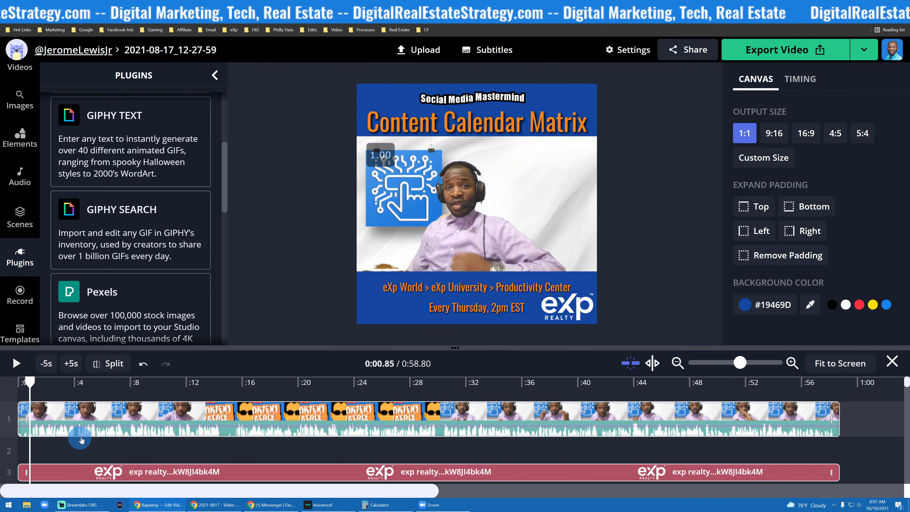
# - Delete the presenter's animated name GIF from the timeline
pyautogui.scroll(-2, 61, 425)
pyautogui.moveTo(61, 427)
pyautogui.mouseDown()
pyautogui.moveTo(20, 423)
pyautogui.moveTo(50, 427)
pyautogui.mouseUp()
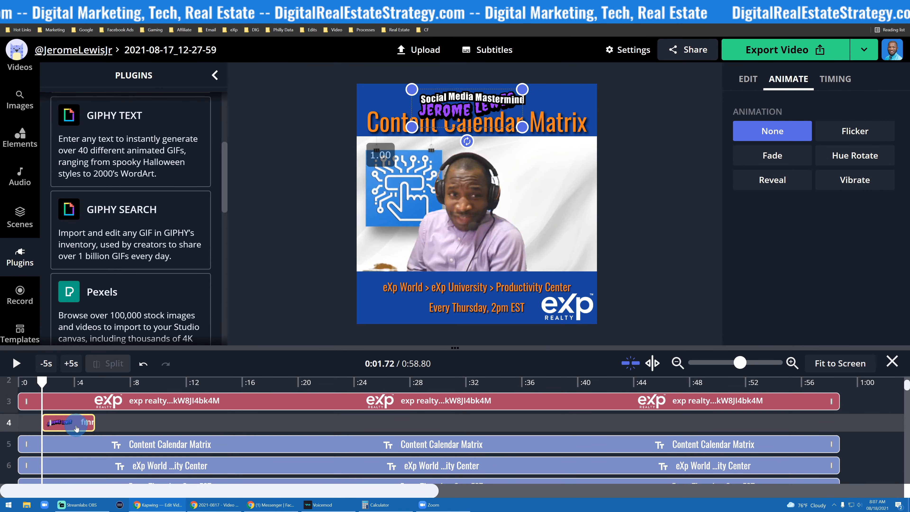
pyautogui.press('Delete')
# - Apply the Vibrate animation to the eXp Realty logo
pyautogui.scroll(2, 88, 422)
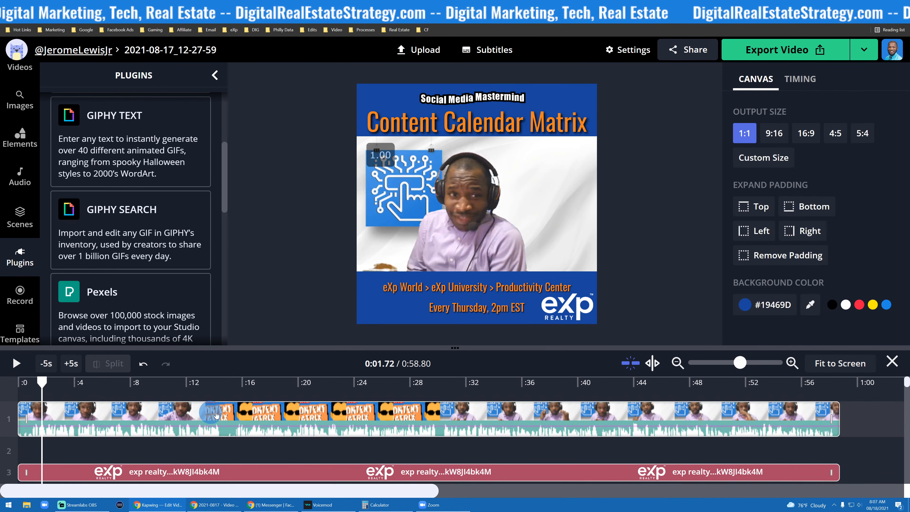
pyautogui.click(147, 434)
pyautogui.moveTo(42, 382); pyautogui.dragTo(8, 386)
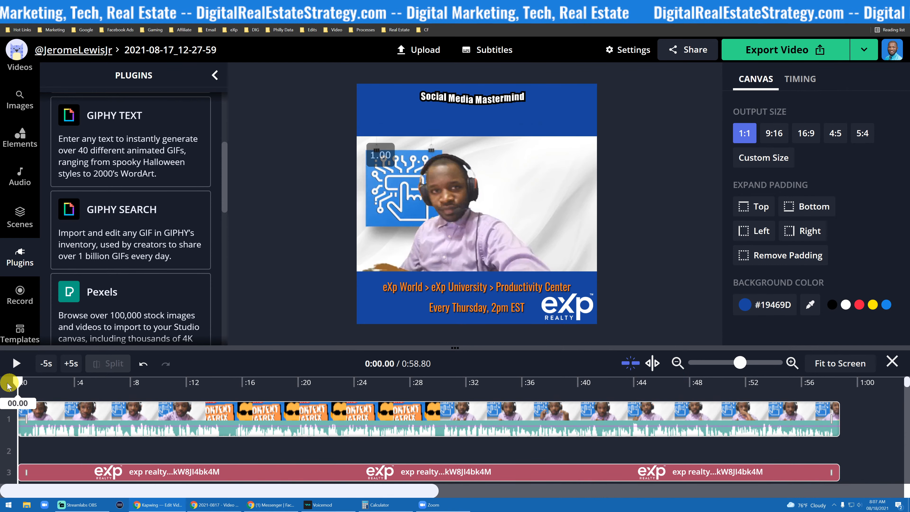
pyautogui.click(17, 364)
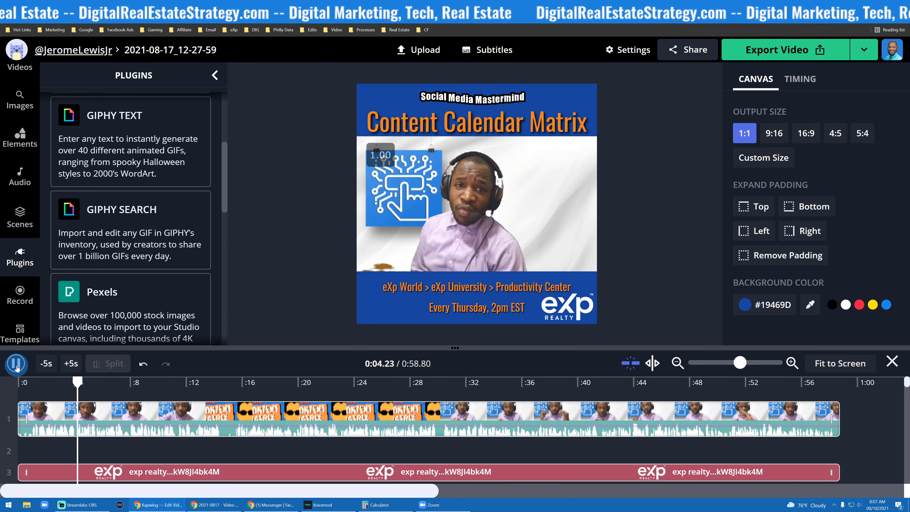
pyautogui.click(583, 312)
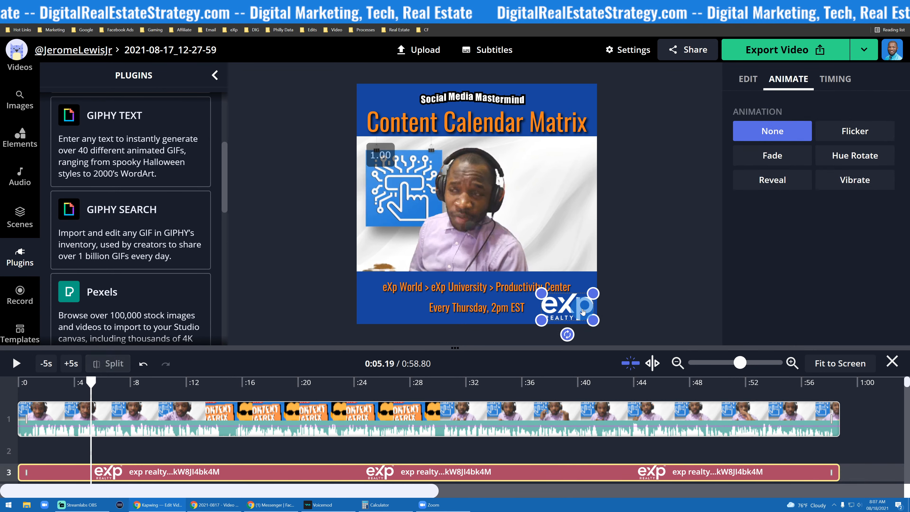
pyautogui.click(856, 180)
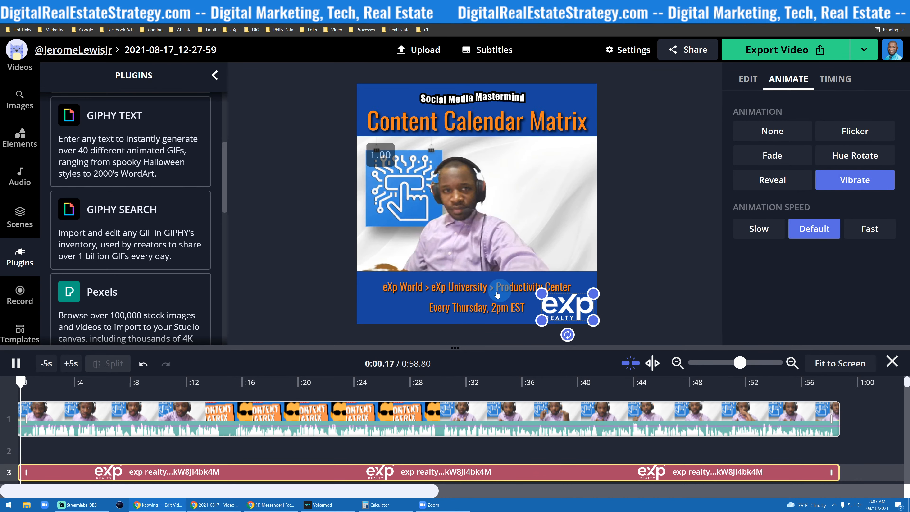
# - Nudge the eXp World > eXp University > Productivity Center caption slightly upward
pyautogui.moveTo(467, 299)
pyautogui.mouseDown()
pyautogui.moveTo(468, 289)
pyautogui.moveTo(466, 297)
pyautogui.mouseUp()
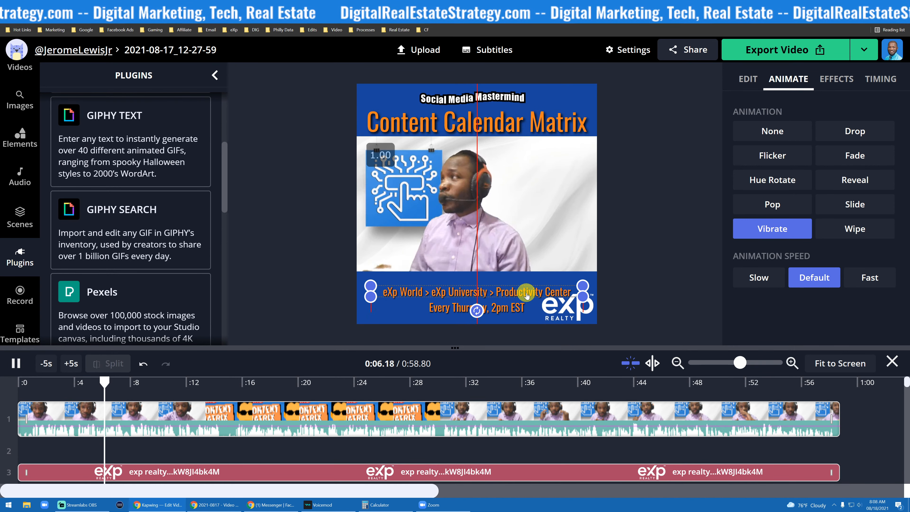
pyautogui.moveTo(526, 292); pyautogui.dragTo(528, 290)
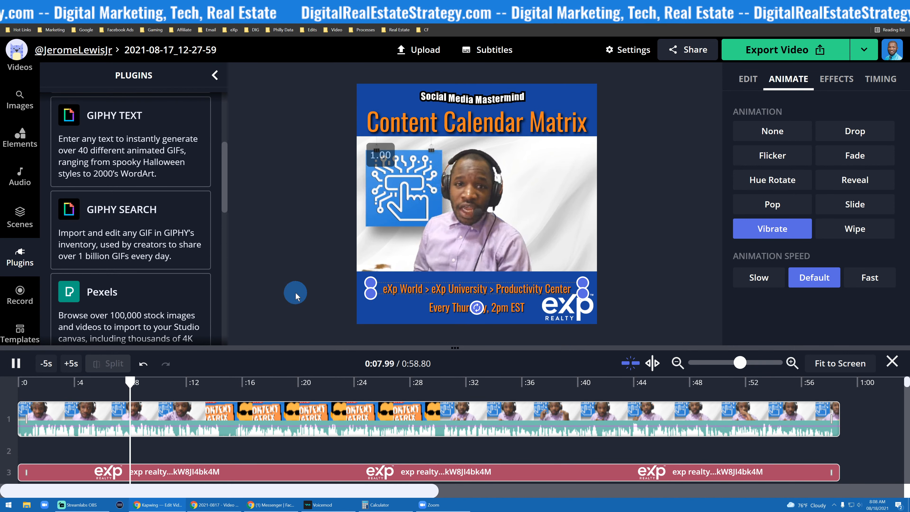
pyautogui.click(295, 296)
pyautogui.press('space')
# - Browse the Elements, Templates and Videos panels for extra graphics
pyautogui.scroll(-1, 27, 246)
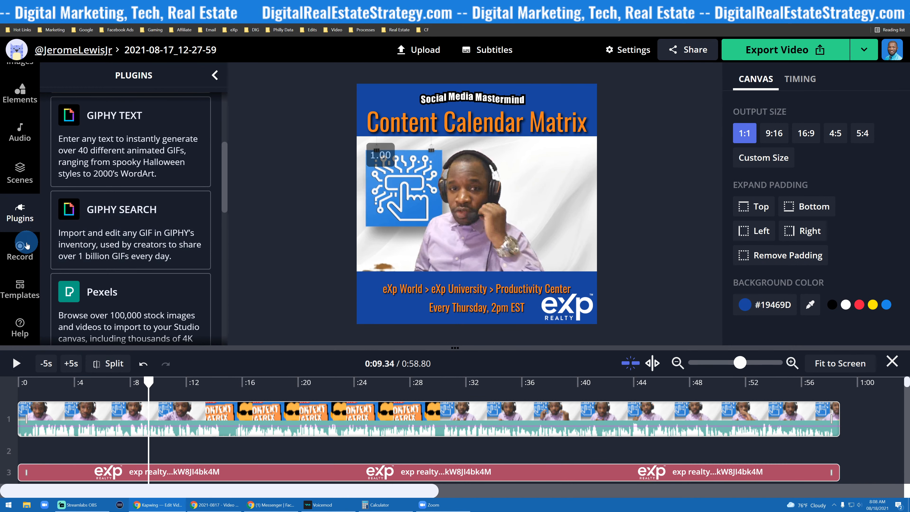
pyautogui.scroll(1, 30, 290)
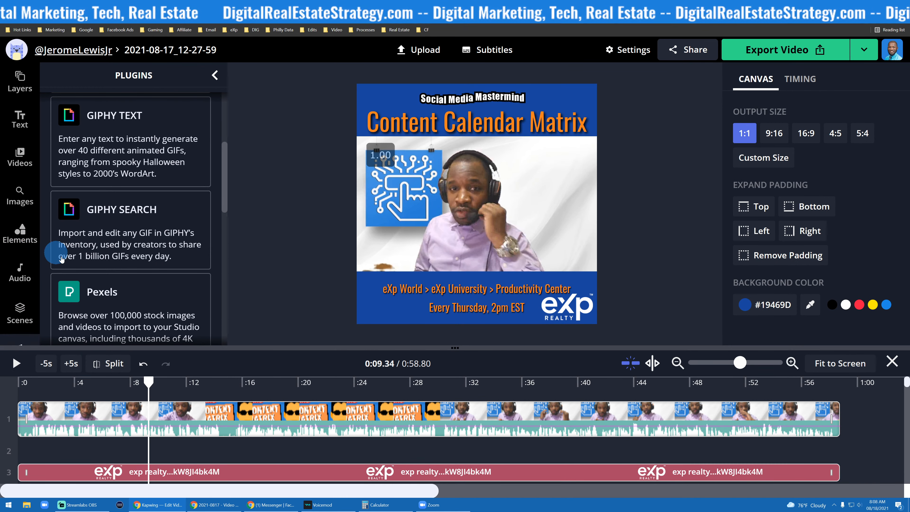
pyautogui.scroll(-1, 53, 251)
pyautogui.click(27, 240)
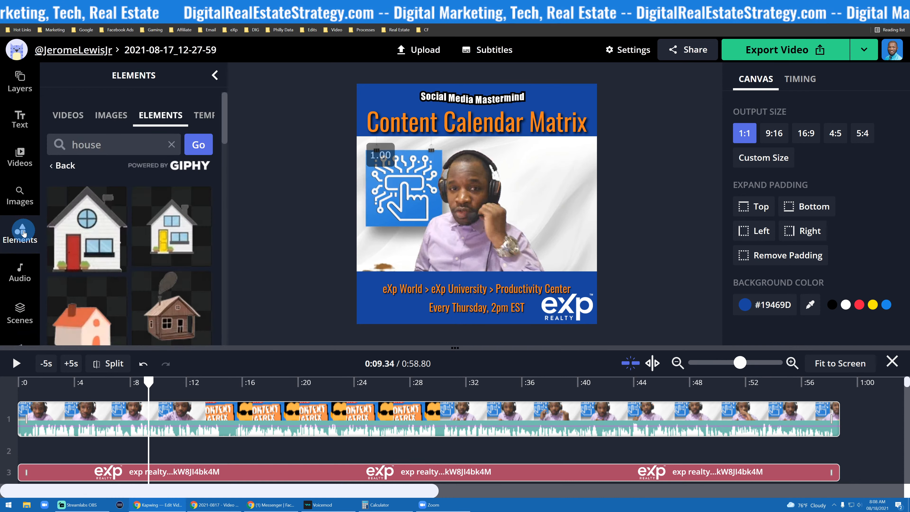
pyautogui.click(22, 239)
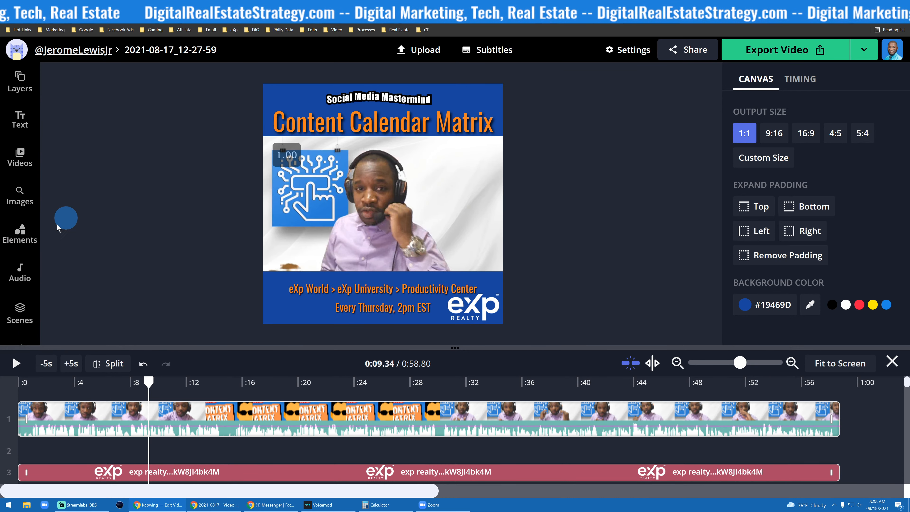
pyautogui.click(16, 229)
pyautogui.click(99, 167)
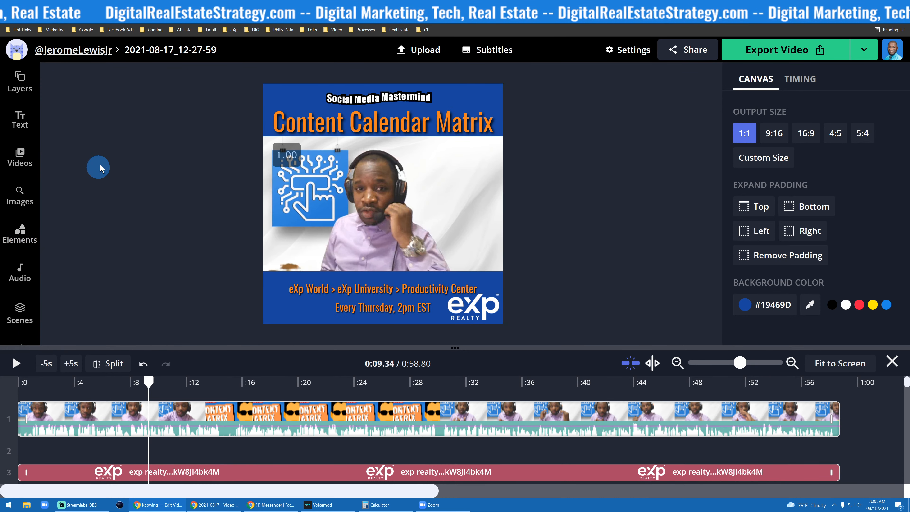
pyautogui.click(15, 237)
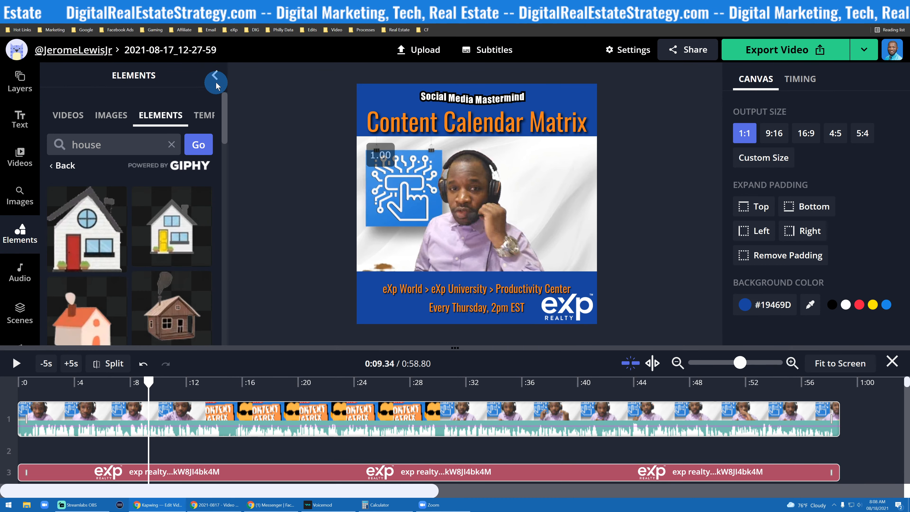
pyautogui.click(137, 125)
pyautogui.click(203, 117)
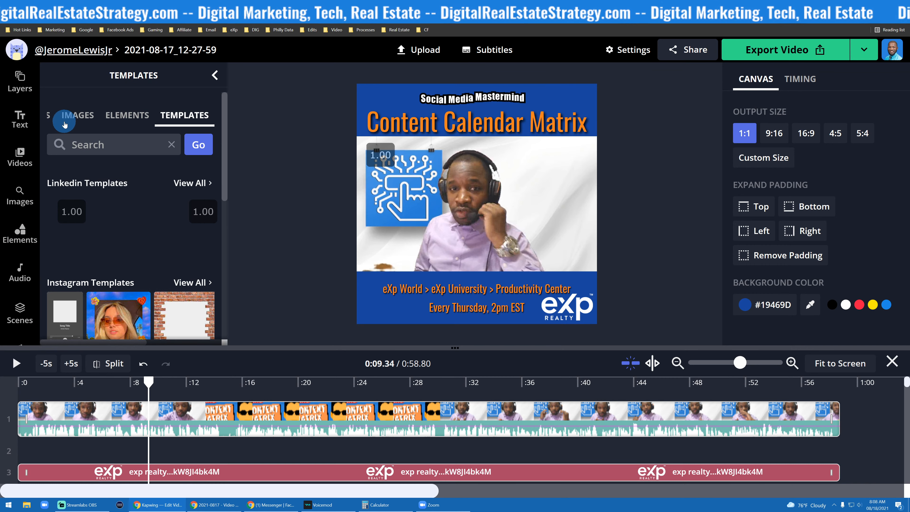
pyautogui.scroll(-1, 58, 193)
pyautogui.click(24, 230)
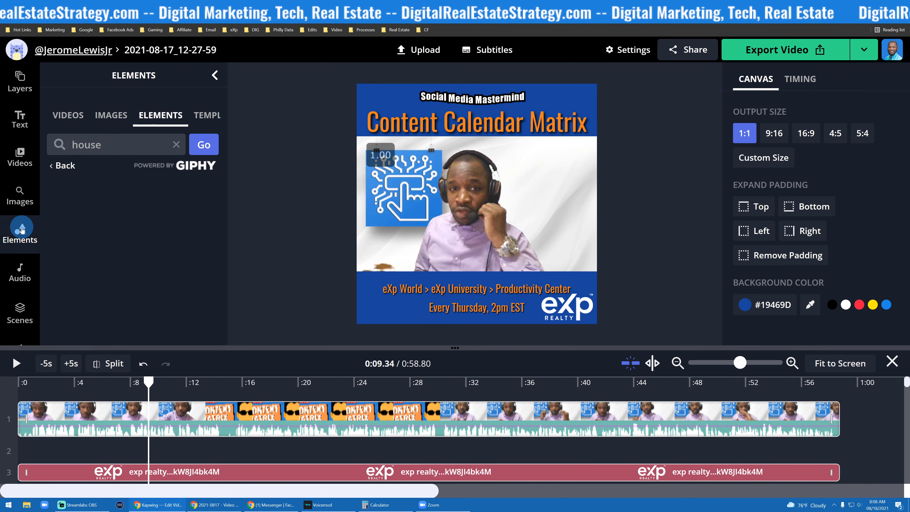
pyautogui.click(21, 231)
pyautogui.click(20, 231)
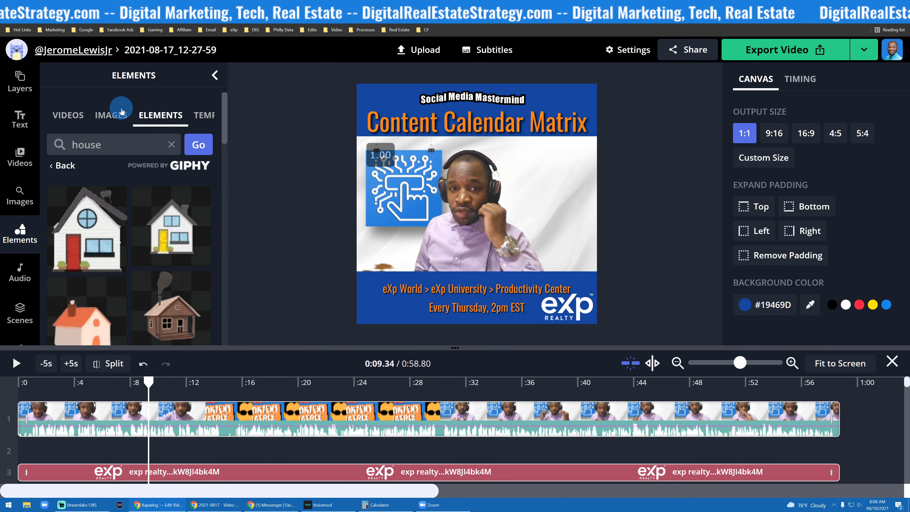
pyautogui.click(76, 121)
pyautogui.click(19, 194)
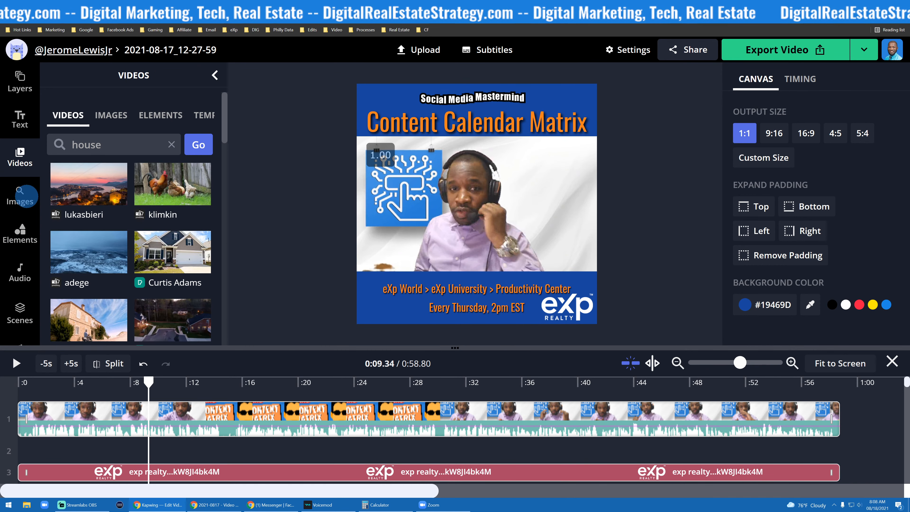
pyautogui.click(18, 223)
# - Clear the element search and scroll through the Elements categories such as backgrounds, swipe up and twinkle
pyautogui.click(171, 144)
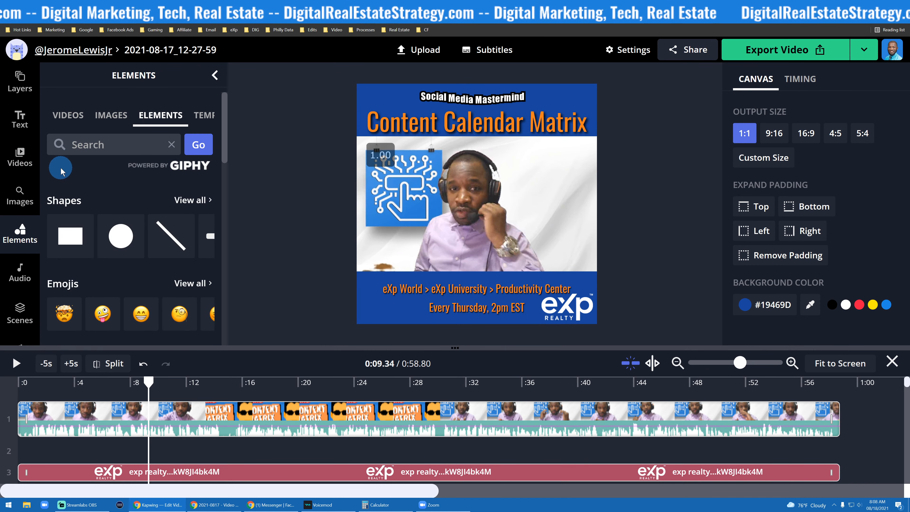
pyautogui.scroll(-5, 142, 167)
pyautogui.scroll(5, 142, 170)
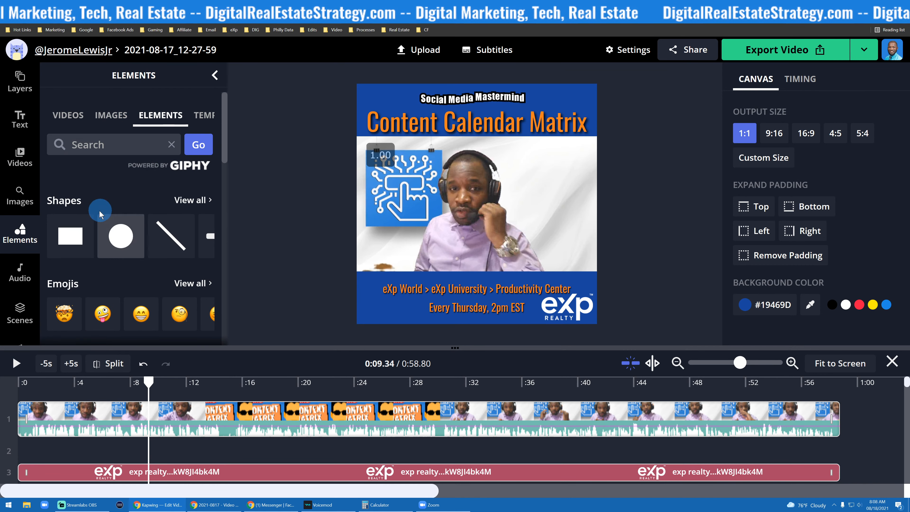
pyautogui.scroll(-2, 105, 262)
pyautogui.scroll(-2, 101, 251)
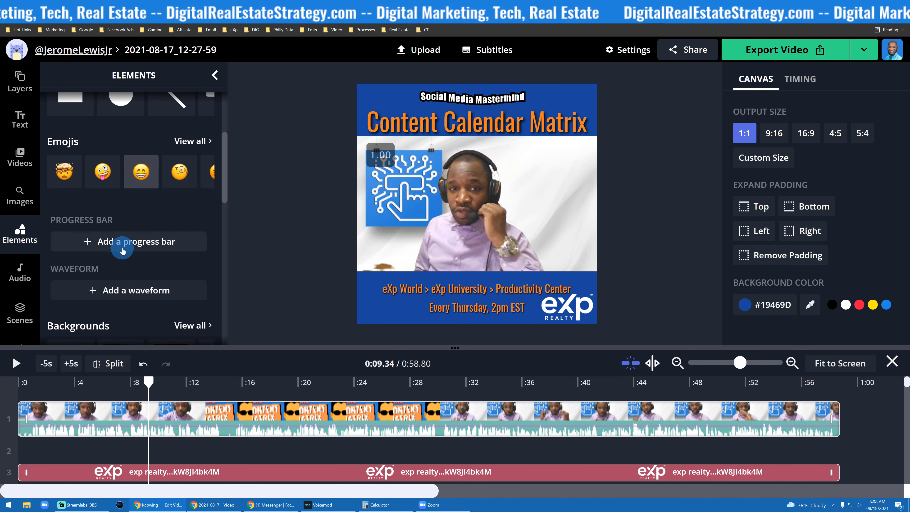
pyautogui.scroll(-1, 118, 248)
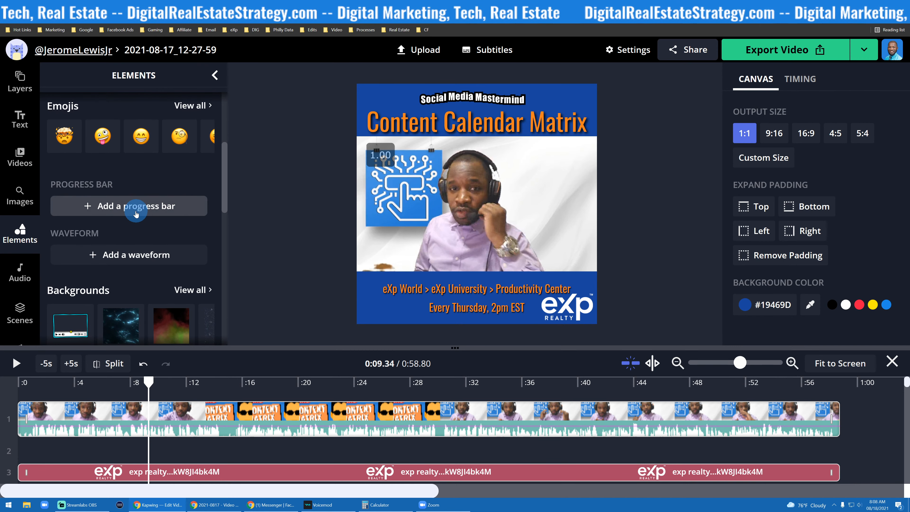
pyautogui.scroll(-1, 129, 223)
pyautogui.scroll(-2, 131, 226)
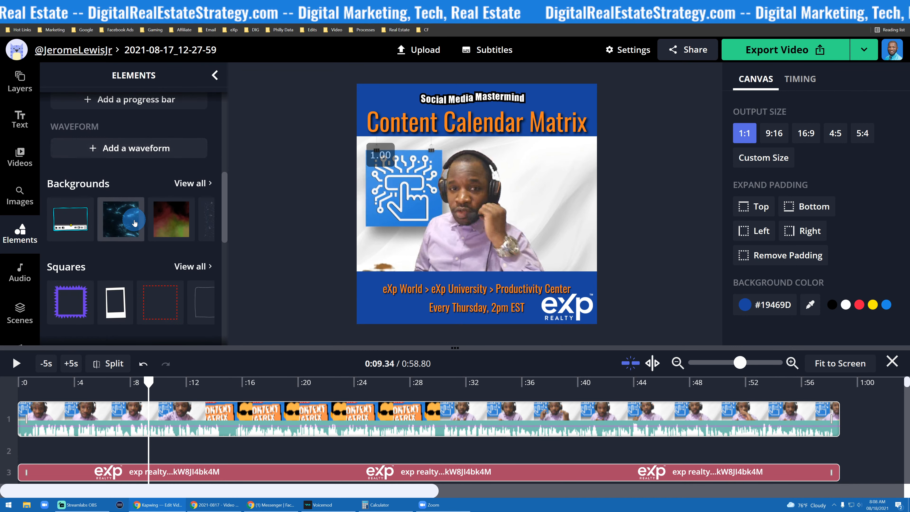
pyautogui.scroll(-3, 116, 238)
pyautogui.scroll(-7, 117, 240)
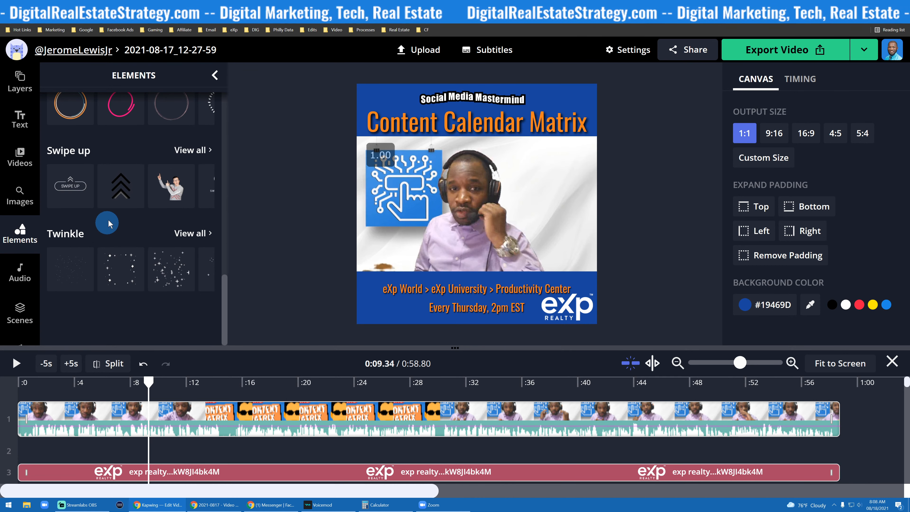
pyautogui.scroll(1, 124, 235)
pyautogui.scroll(-1, 125, 233)
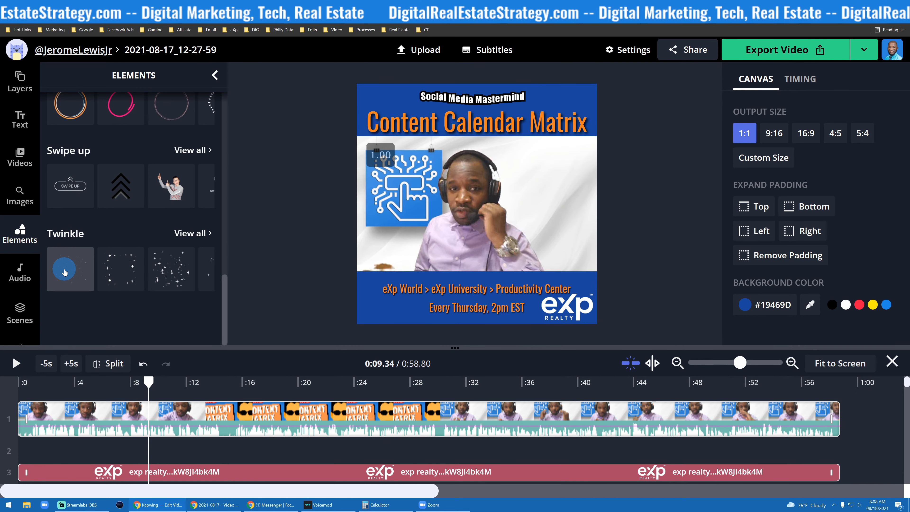
# - Add the first Twinkle sparkle element and resize and position it over the blue caption bar
pyautogui.click(83, 276)
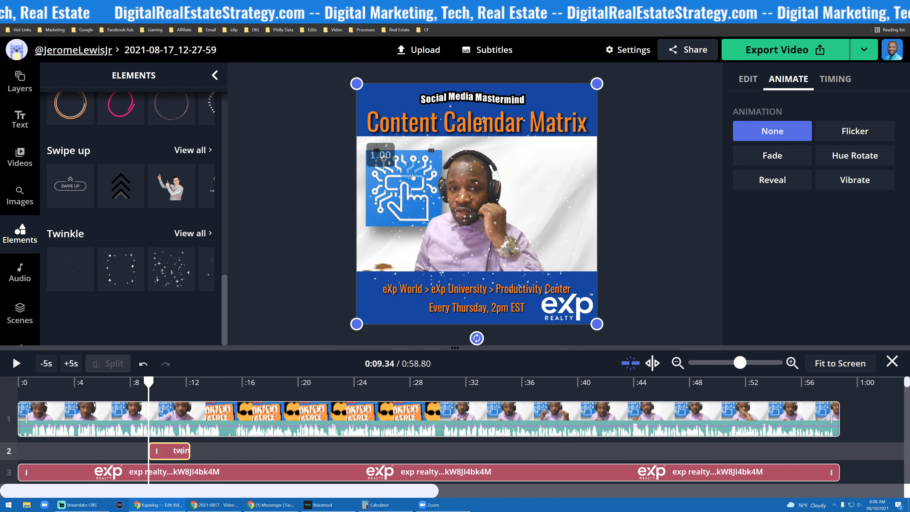
pyautogui.moveTo(413, 176); pyautogui.dragTo(413, 207)
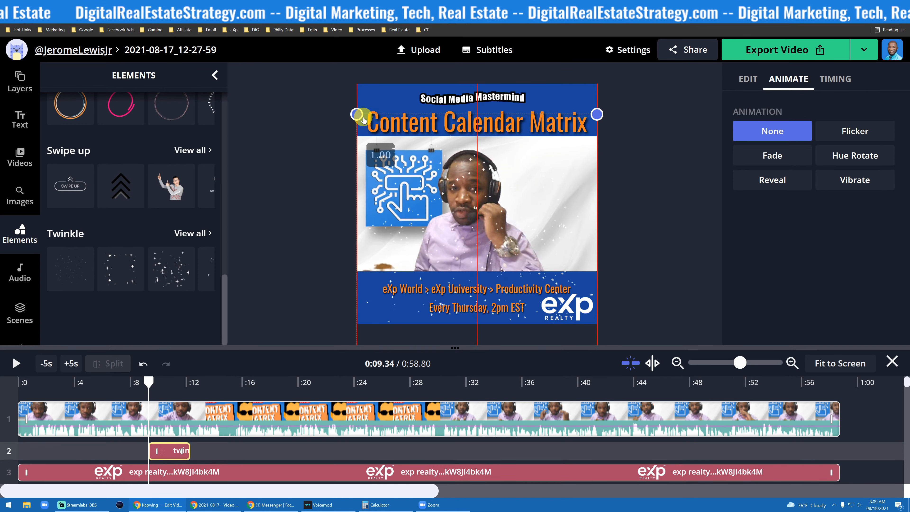
pyautogui.moveTo(363, 119); pyautogui.dragTo(400, 252)
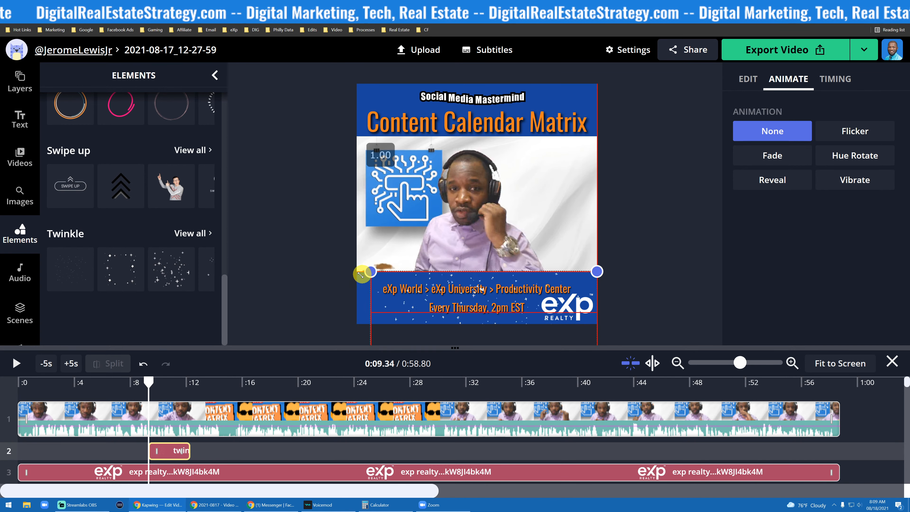
pyautogui.moveTo(412, 305); pyautogui.dragTo(409, 289)
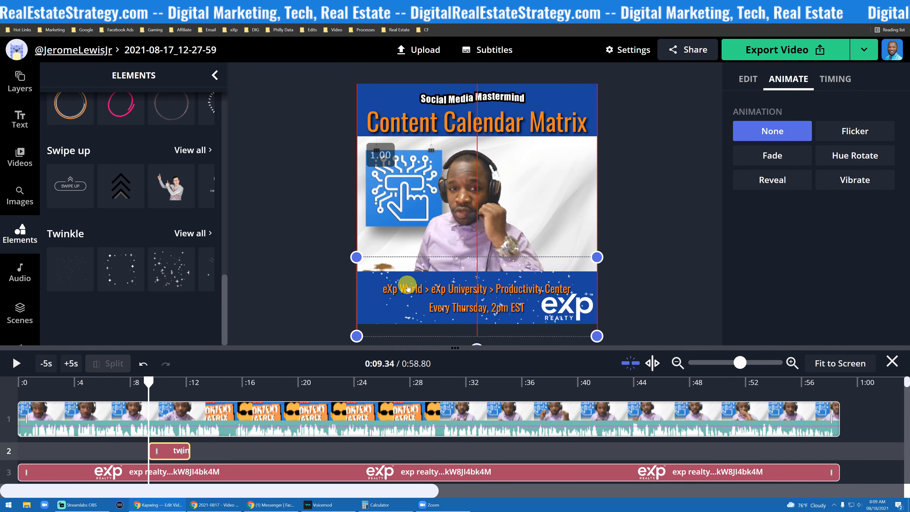
pyautogui.moveTo(408, 288); pyautogui.dragTo(410, 297)
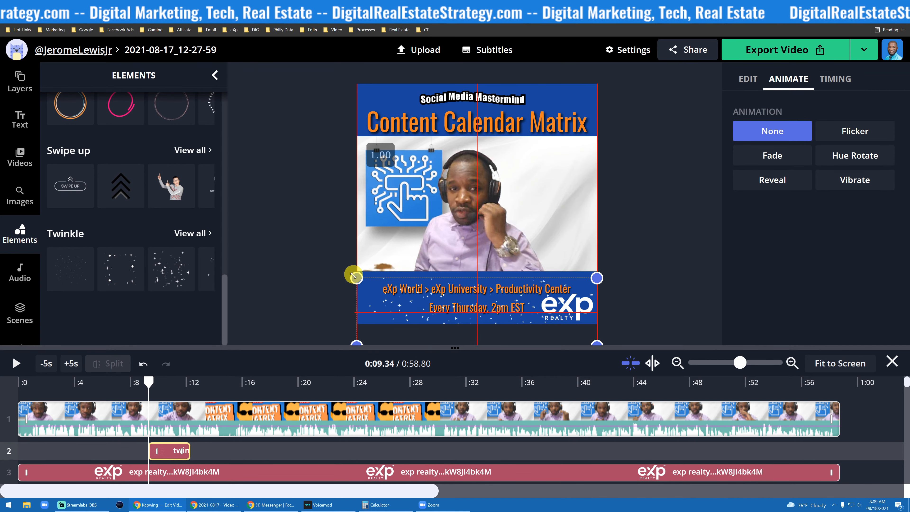
pyautogui.moveTo(427, 296); pyautogui.dragTo(420, 286)
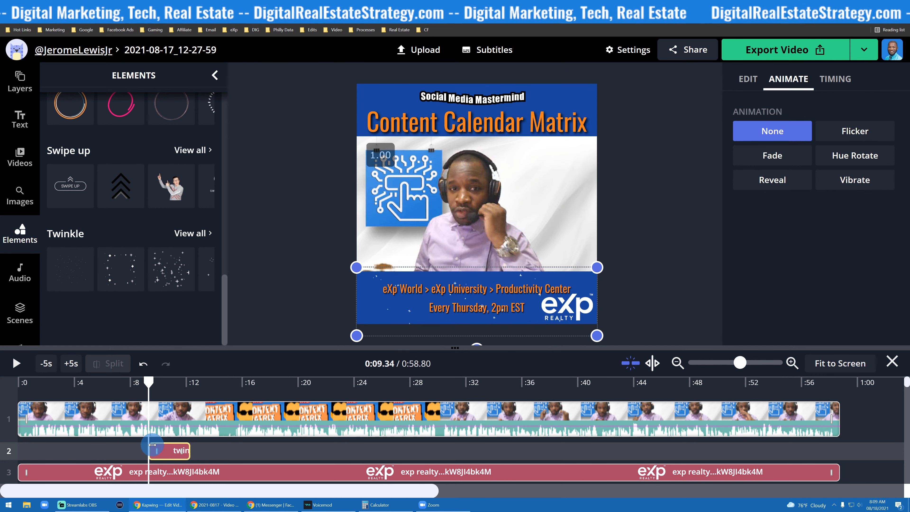
# - Stretch the twinkle clip to span the whole video from 0:00 to 0:58.80
pyautogui.moveTo(125, 450); pyautogui.dragTo(19, 449)
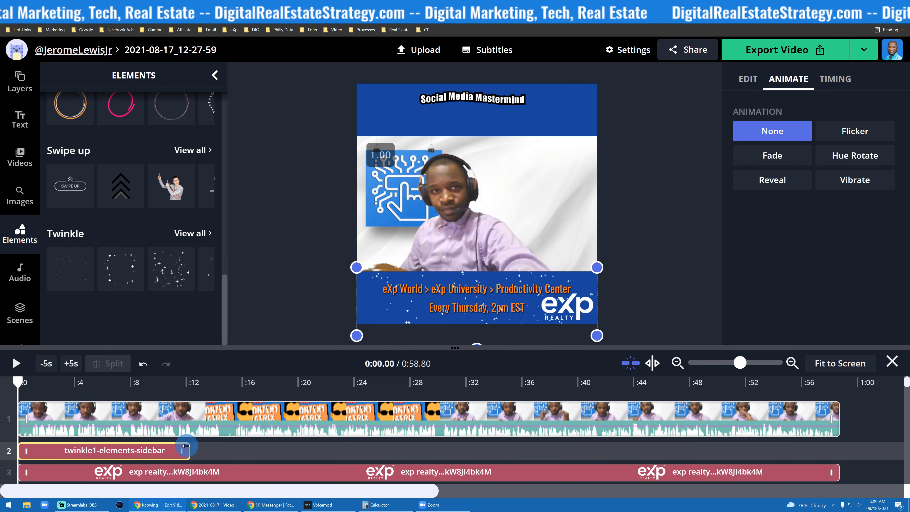
pyautogui.moveTo(181, 448); pyautogui.dragTo(823, 456)
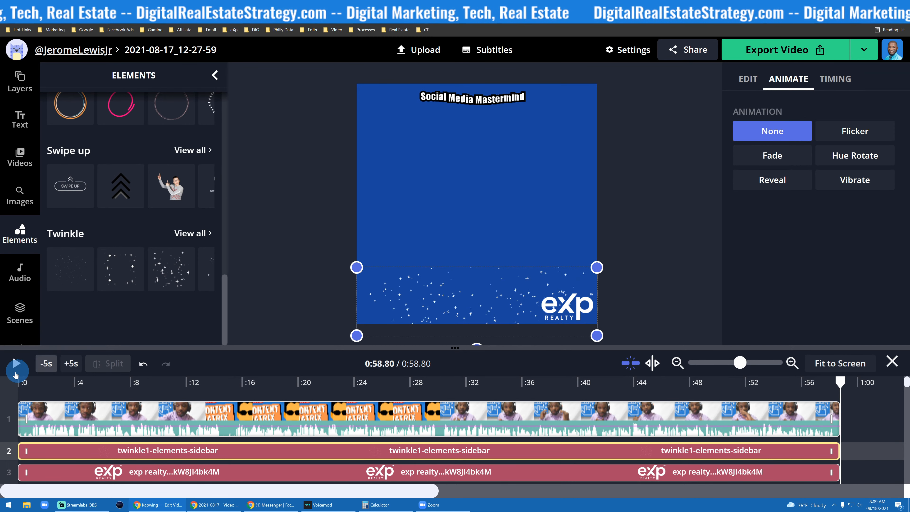
pyautogui.moveTo(841, 382); pyautogui.dragTo(18, 383)
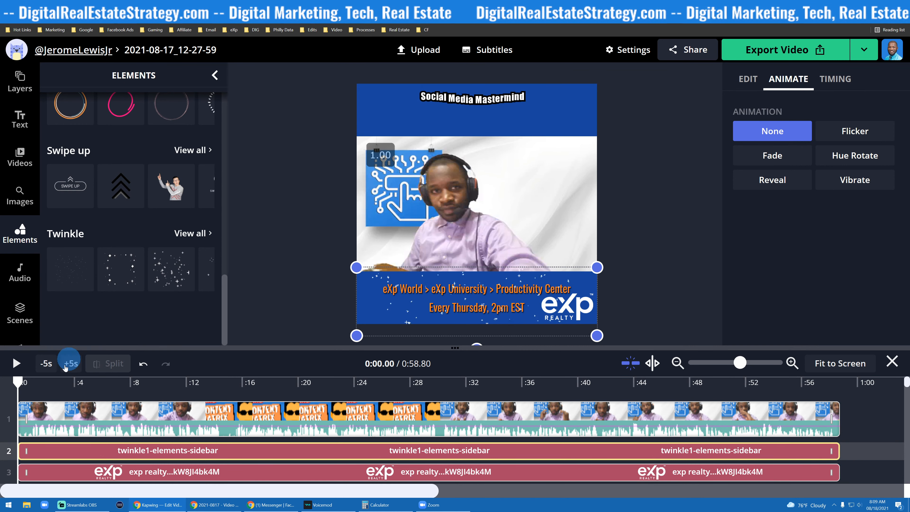
# - Add a white progress bar and place it along the top edge of the caption bar
pyautogui.scroll(-3, 224, 438)
pyautogui.scroll(3, 270, 439)
pyautogui.scroll(10, 148, 313)
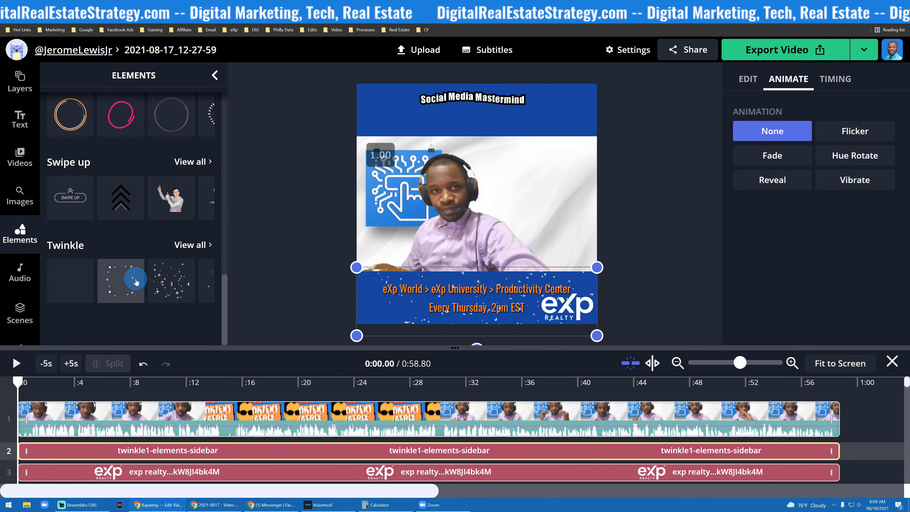
pyautogui.scroll(3, 133, 281)
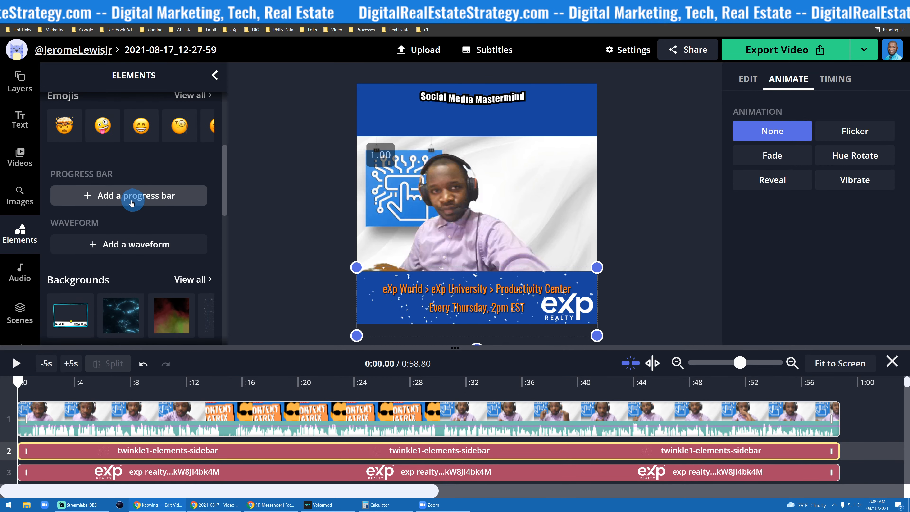
pyautogui.click(146, 202)
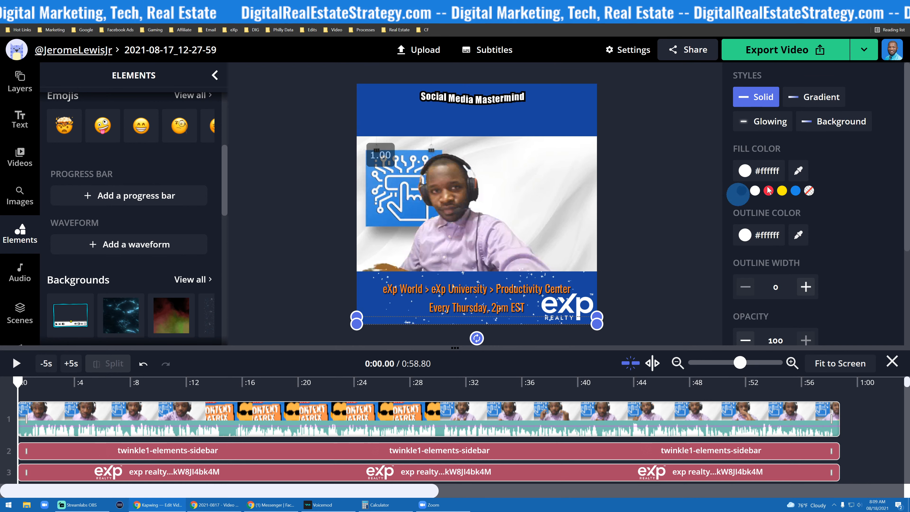
pyautogui.click(757, 192)
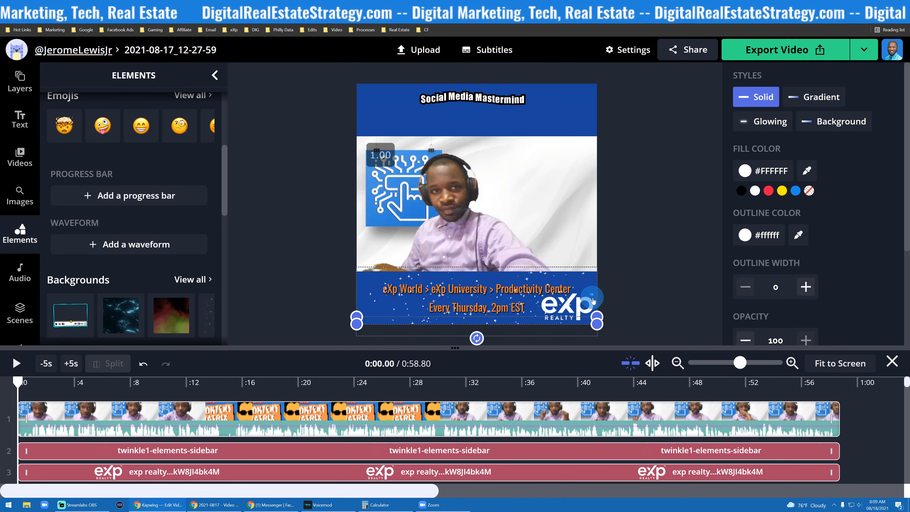
pyautogui.moveTo(363, 316); pyautogui.dragTo(410, 290)
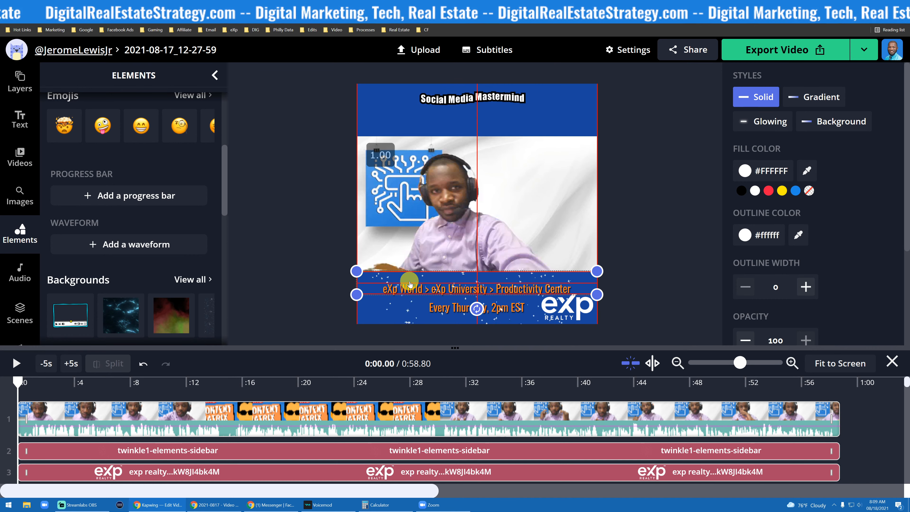
# - Try the Glowing, Gradient and Background styles on the progress bar while previewing playback
pyautogui.click(767, 120)
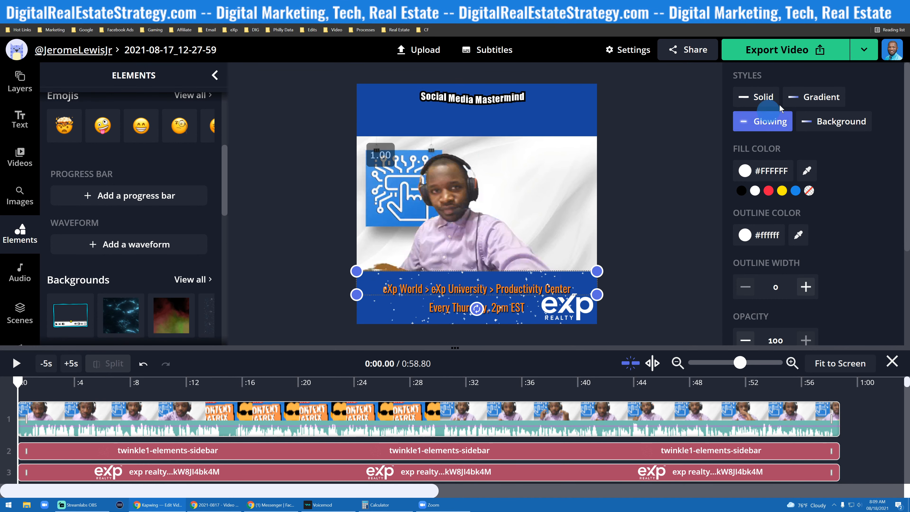
pyautogui.click(817, 96)
pyautogui.click(824, 133)
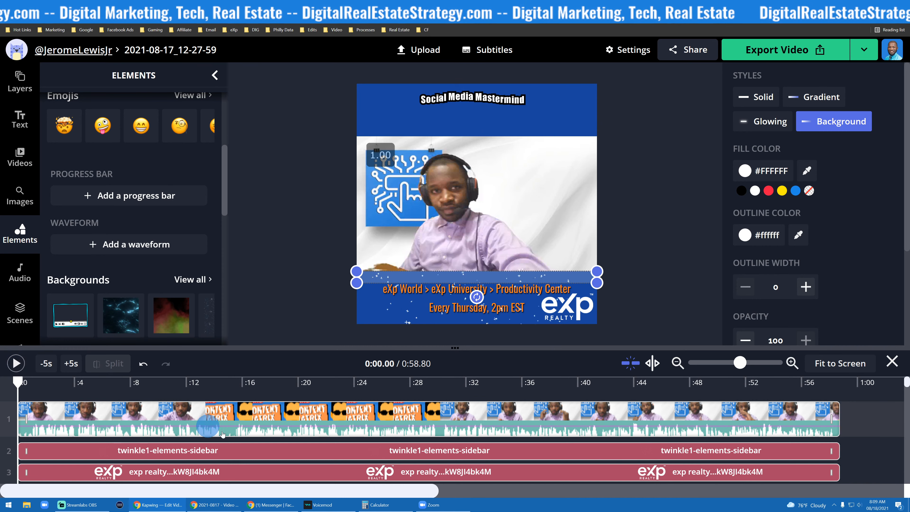
pyautogui.scroll(-3, 230, 439)
pyautogui.scroll(3, 228, 443)
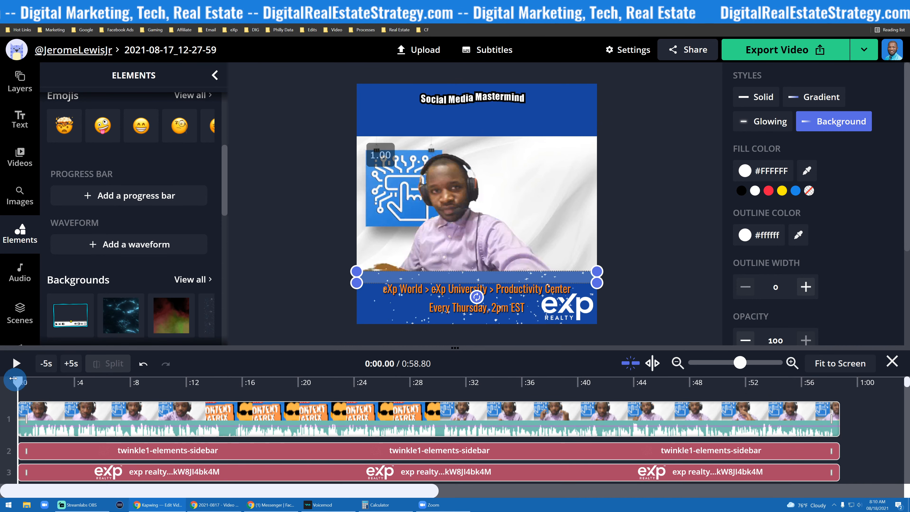
pyautogui.click(12, 365)
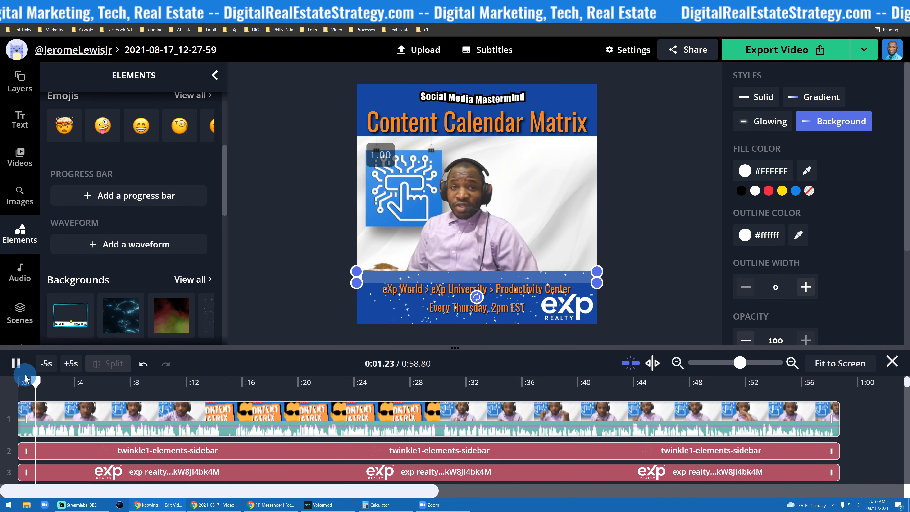
pyautogui.moveTo(41, 381); pyautogui.dragTo(674, 421)
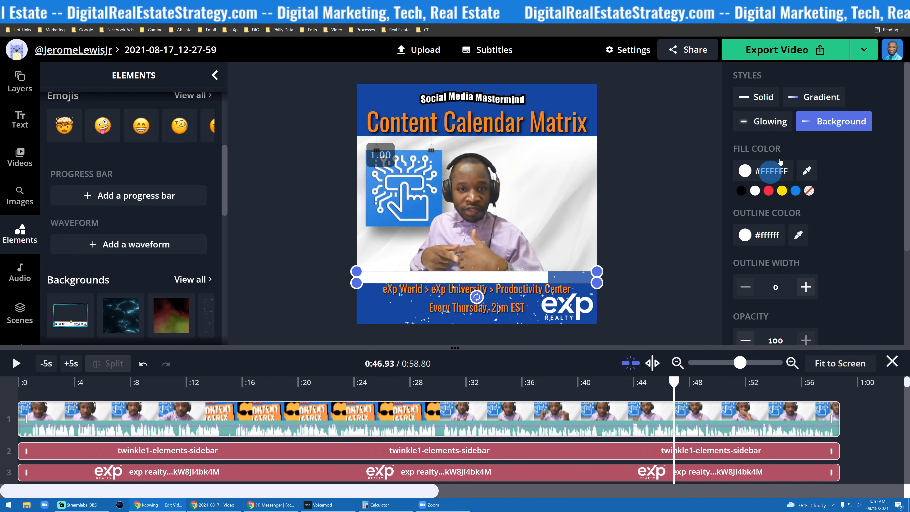
# - Set the progress bar style to Glowing
pyautogui.click(766, 103)
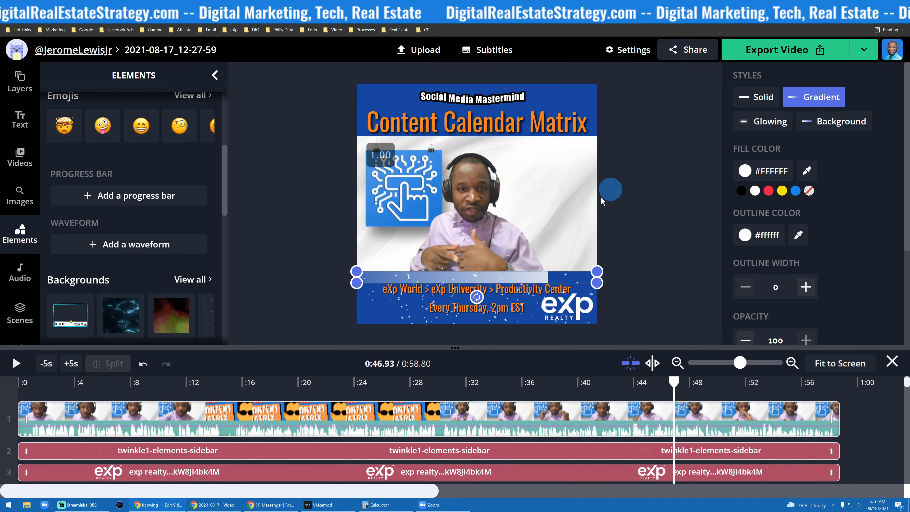
pyautogui.click(779, 121)
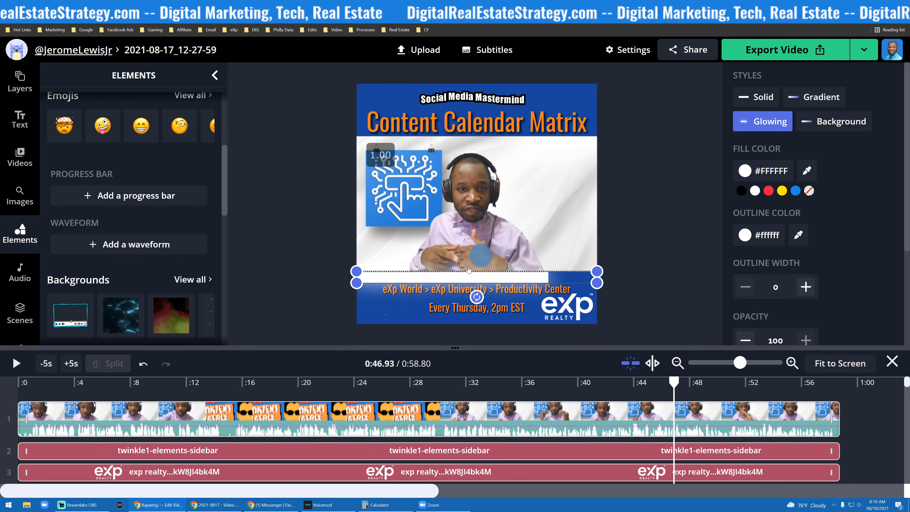
pyautogui.click(806, 124)
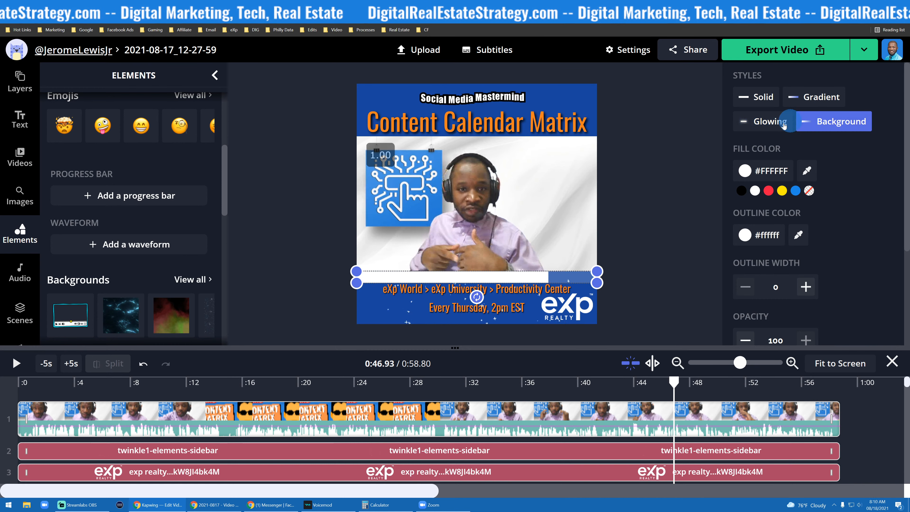
pyautogui.click(751, 121)
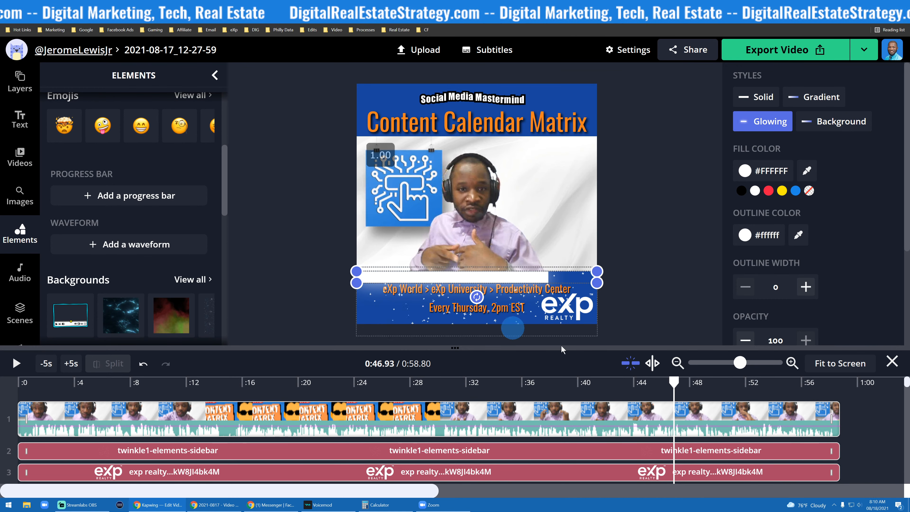
# - Duplicate the progress bar and move the copy to the top edge of the canvas
pyautogui.moveTo(674, 381); pyautogui.dragTo(824, 390)
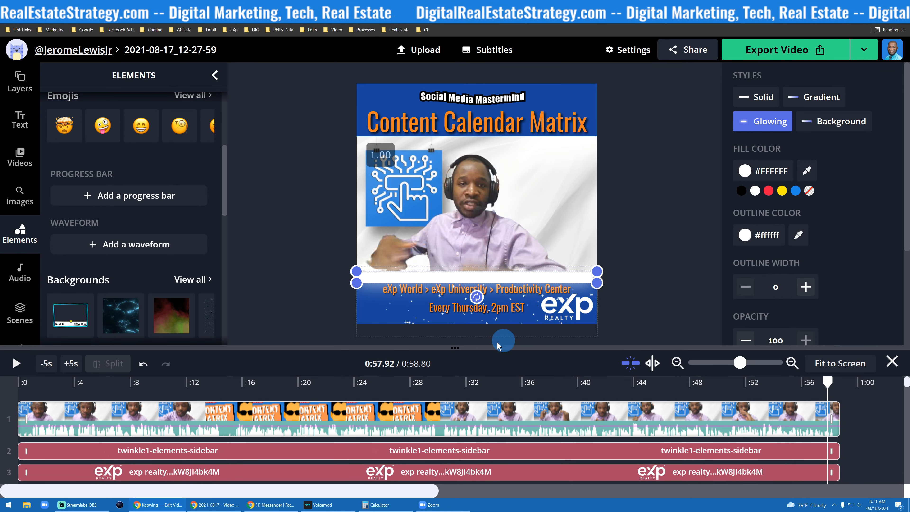
pyautogui.scroll(-4, 793, 180)
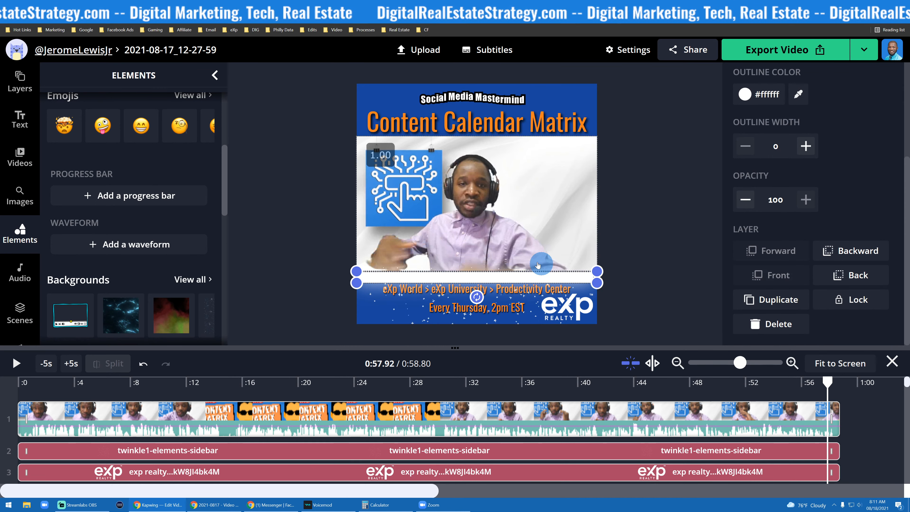
pyautogui.click(776, 299)
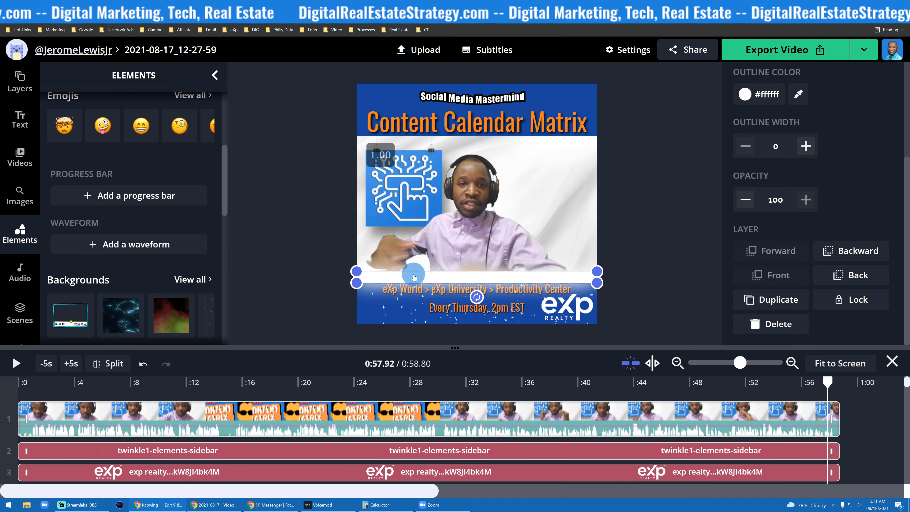
pyautogui.moveTo(414, 277); pyautogui.dragTo(414, 89)
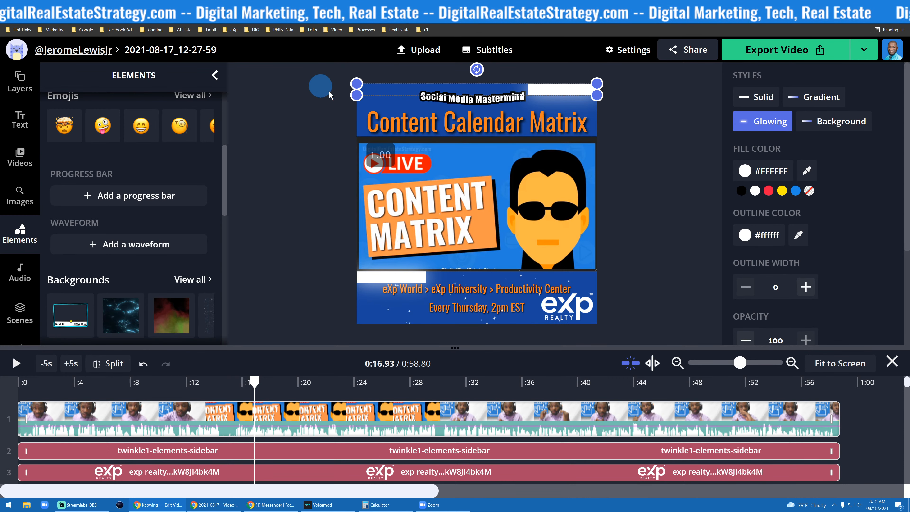
# - Play the video from the start to review the overlays
pyautogui.scroll(-3, 685, 416)
pyautogui.scroll(3, 609, 415)
pyautogui.click(264, 378)
pyautogui.moveTo(257, 381); pyautogui.dragTo(18, 380)
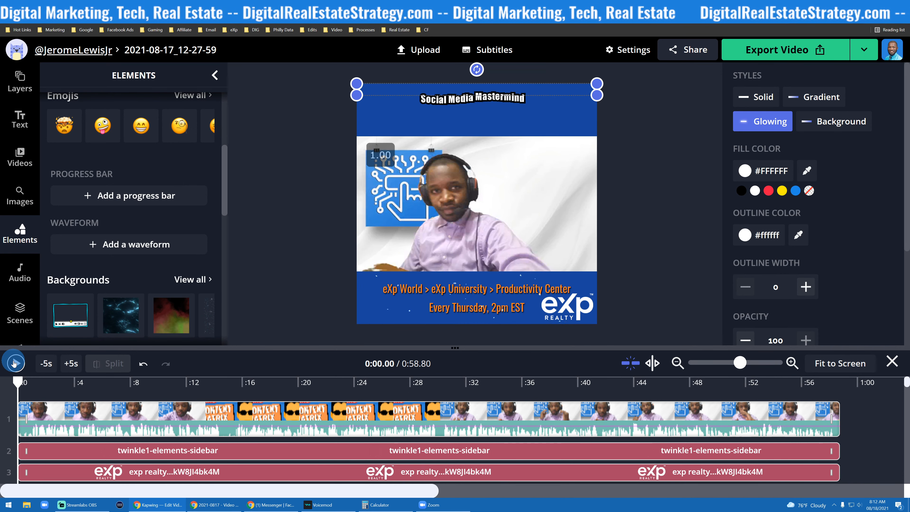
pyautogui.click(14, 363)
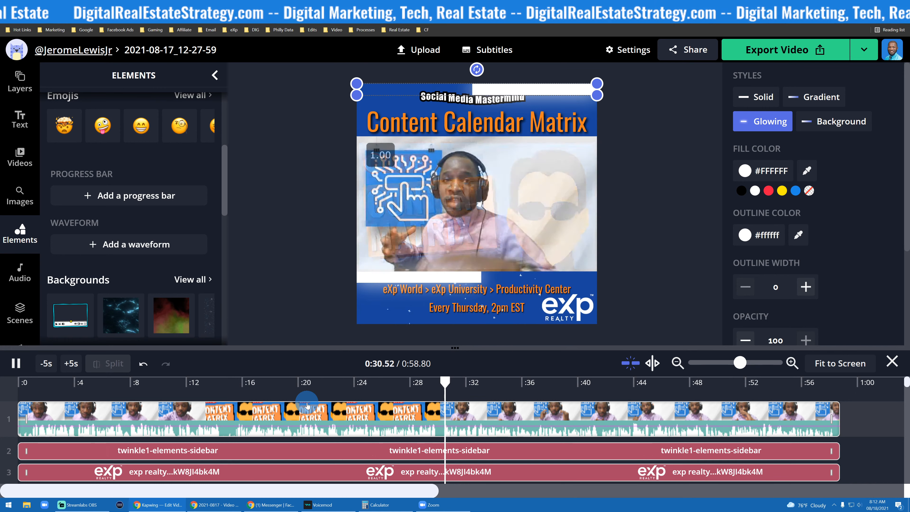
pyautogui.click(15, 364)
# - Bring the Social Media Mastermind GIPHY text forward one layer
pyautogui.click(464, 102)
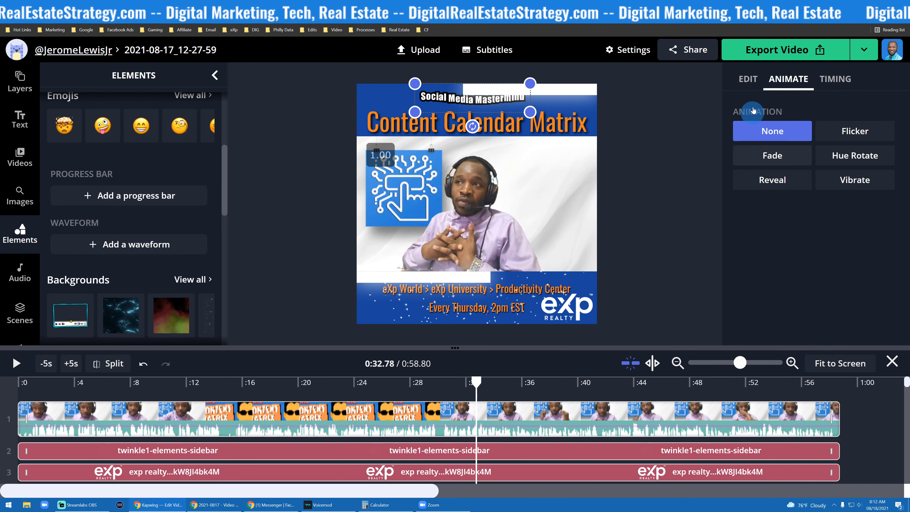
pyautogui.click(755, 78)
pyautogui.scroll(-5, 794, 161)
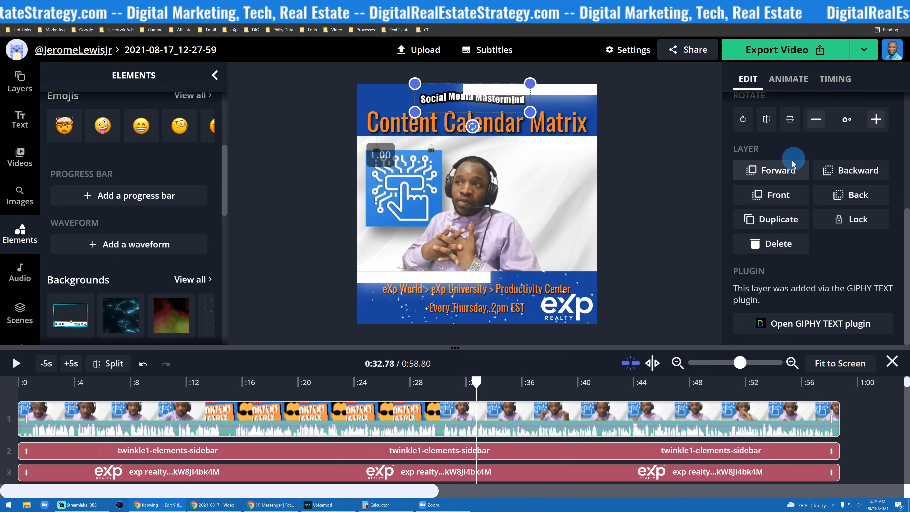
pyautogui.click(786, 171)
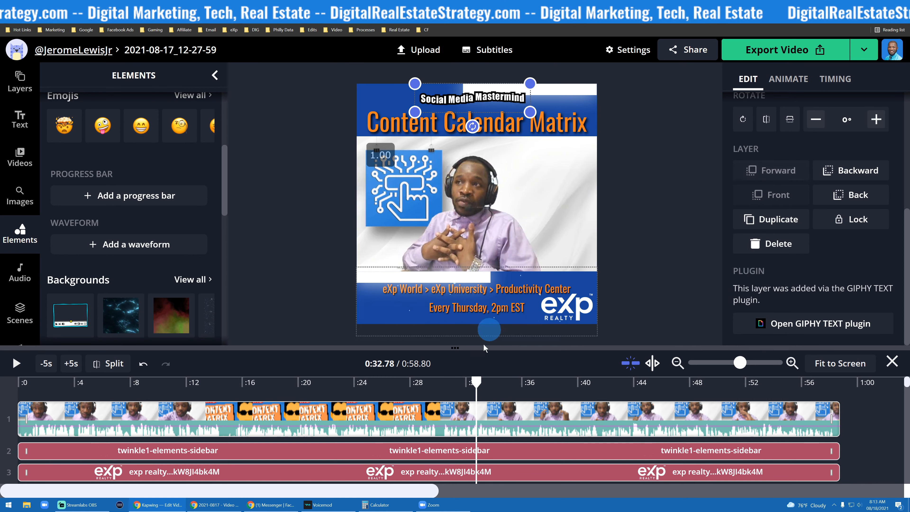
# - Export the finished video
pyautogui.click(17, 364)
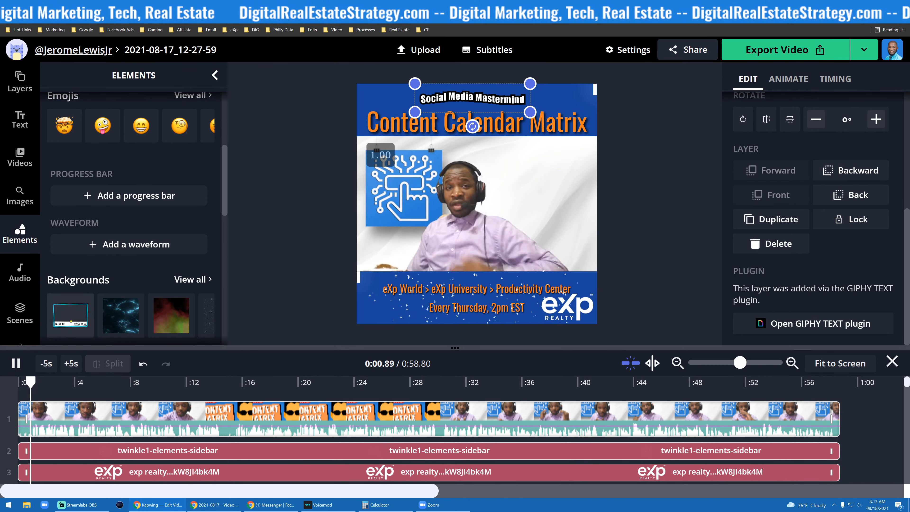
pyautogui.click(16, 365)
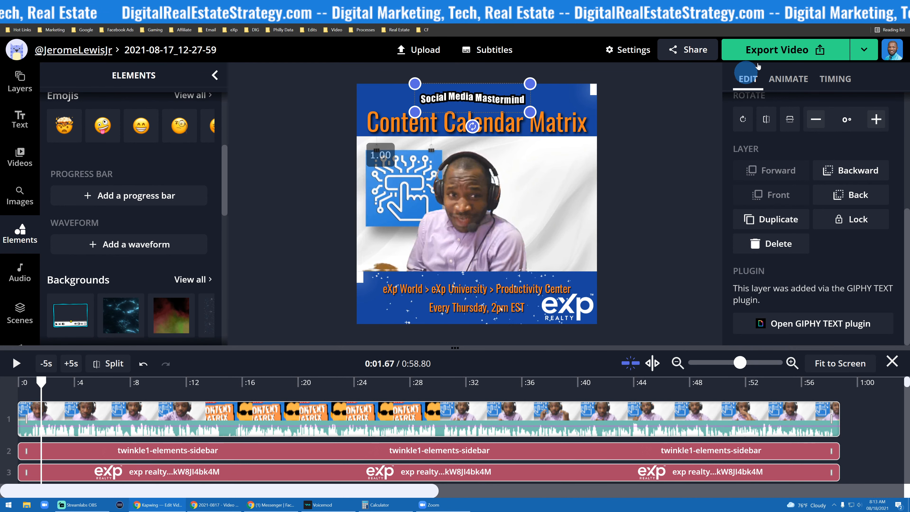
pyautogui.click(762, 50)
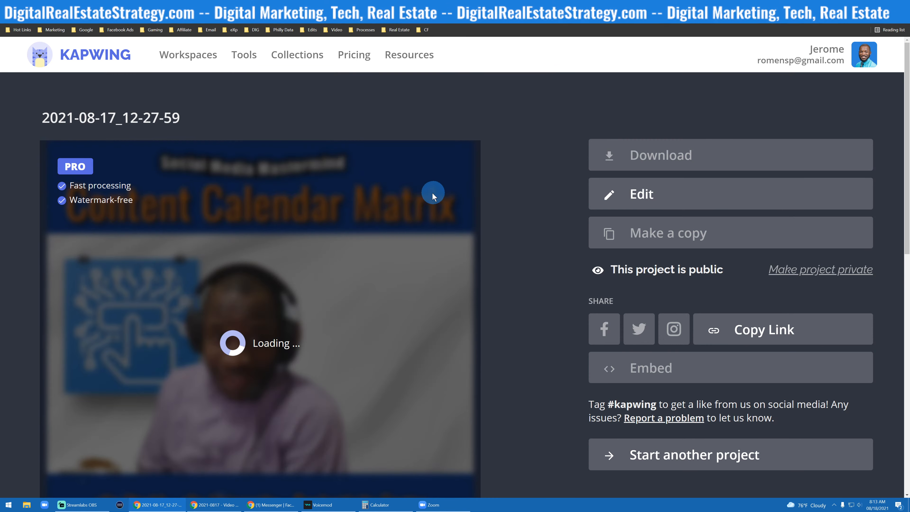
pyautogui.scroll(-4, 395, 203)
pyautogui.scroll(4, 353, 217)
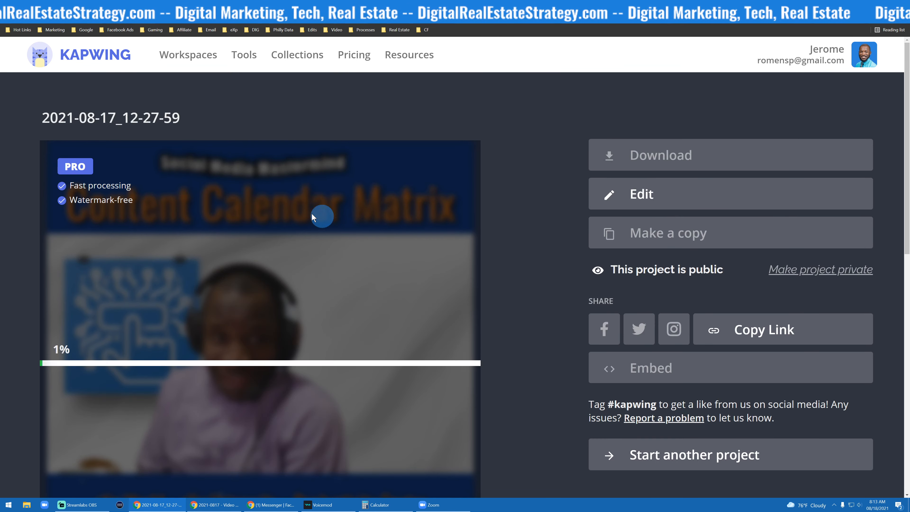